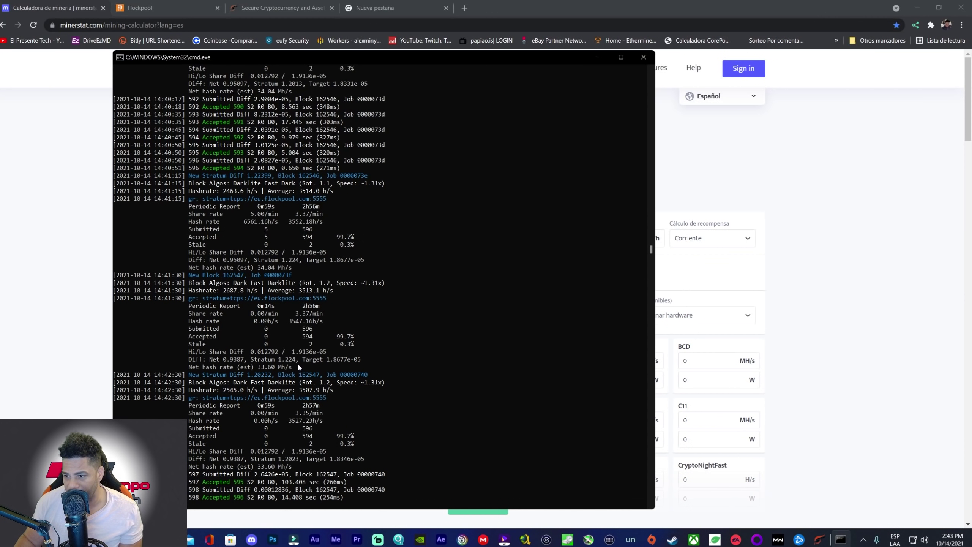
Show the Raptoreum website in the browser, and minimize the browser to reveal the miner console.
left_click(281, 7)
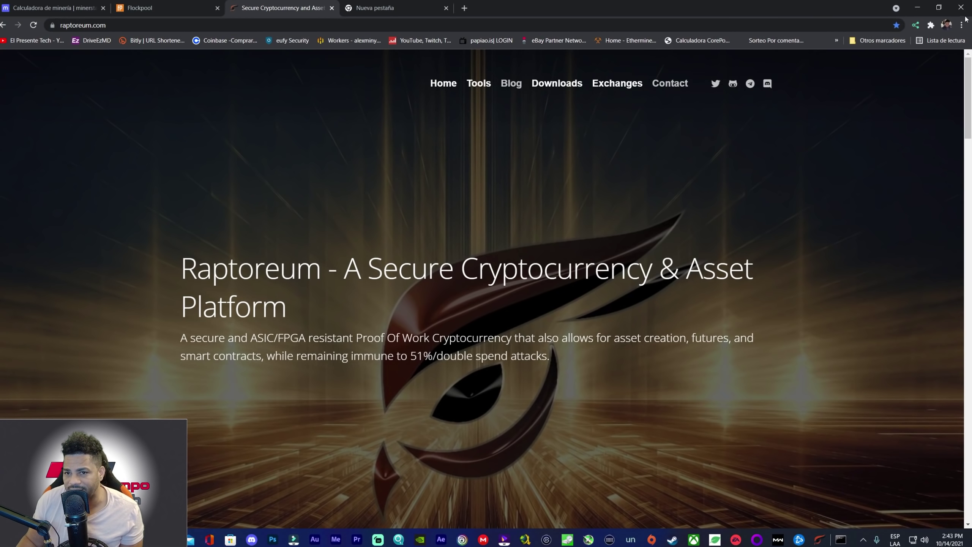
left_click(917, 9)
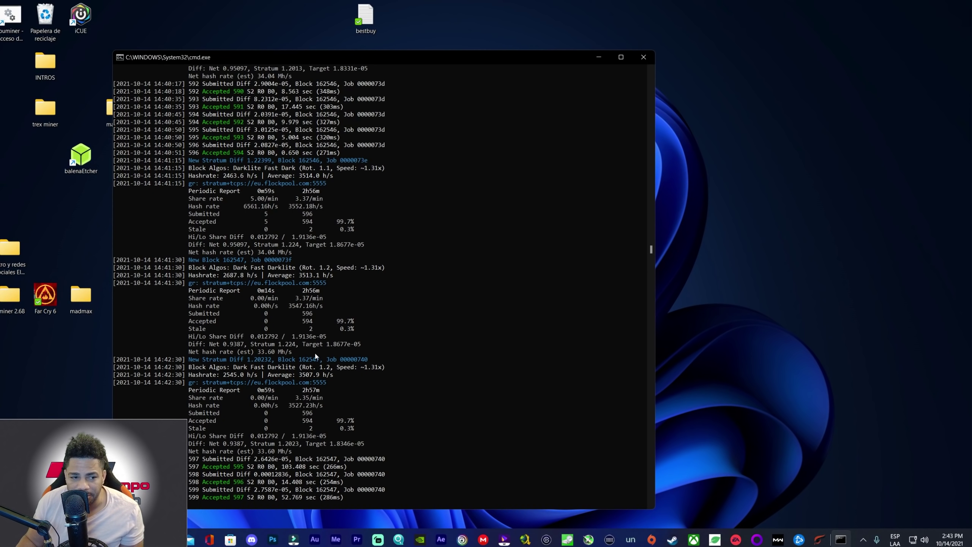
Open the general settings of GeForce Experience to view the computer's hardware specifications.
left_click(863, 539)
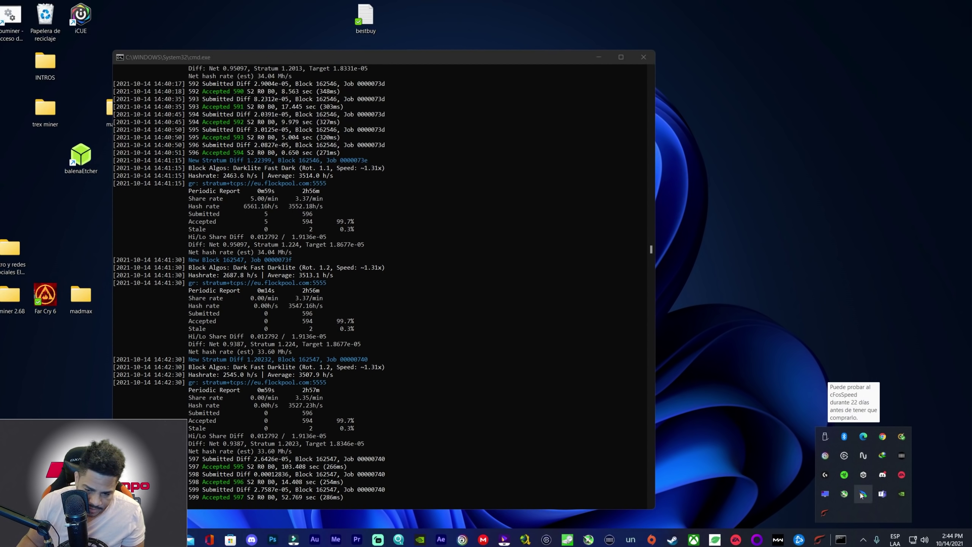
right_click(902, 494)
left_click(865, 473)
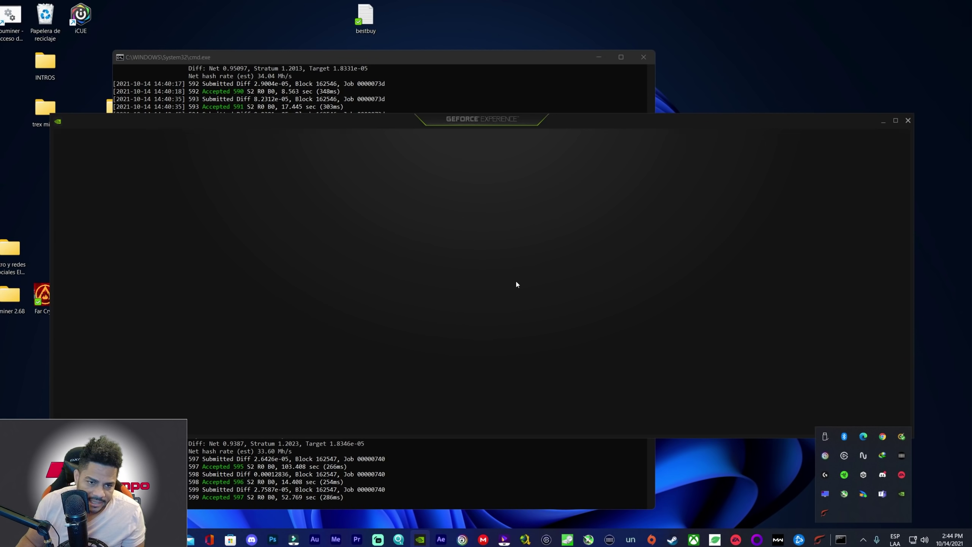
left_click(789, 140)
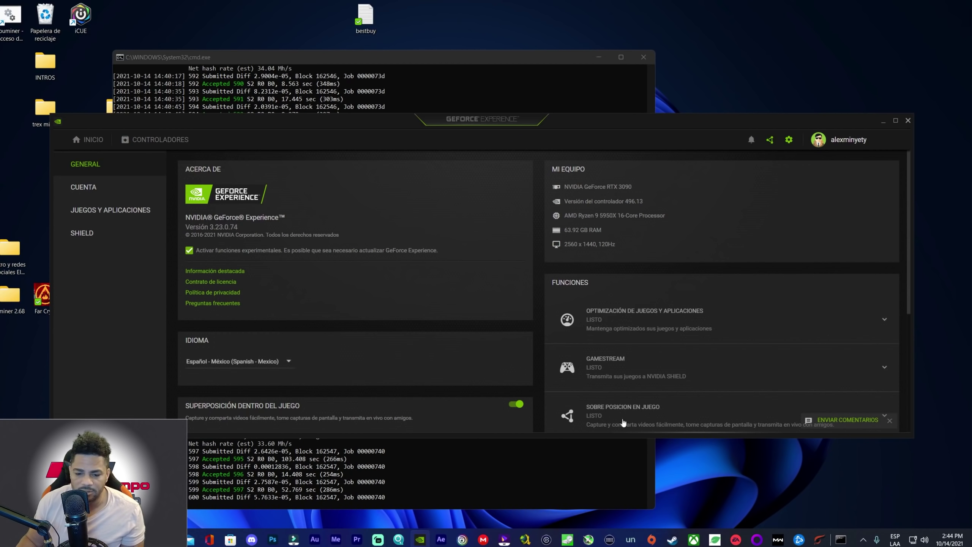
View the Chia wallet, and minimize both the Chia and GeForce Experience windows.
left_click(715, 540)
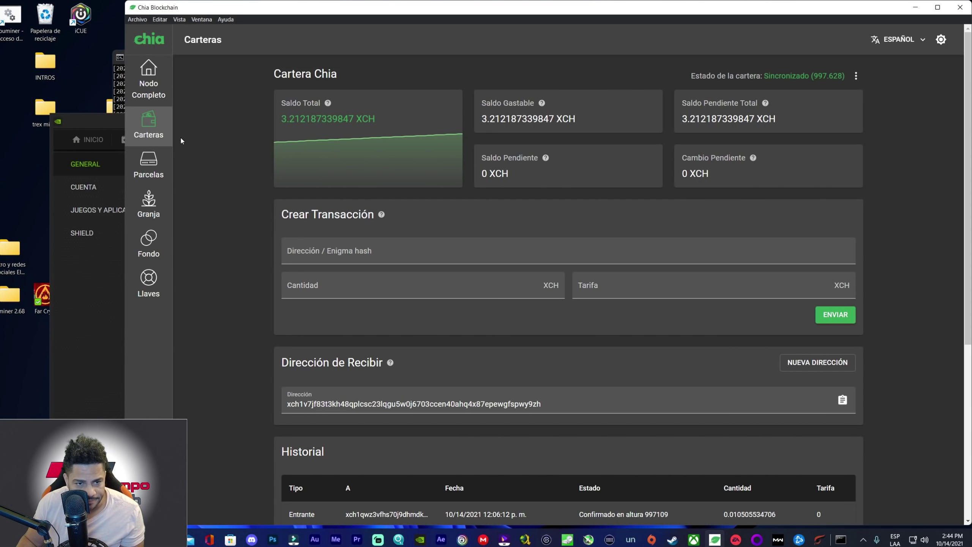
left_click(916, 7)
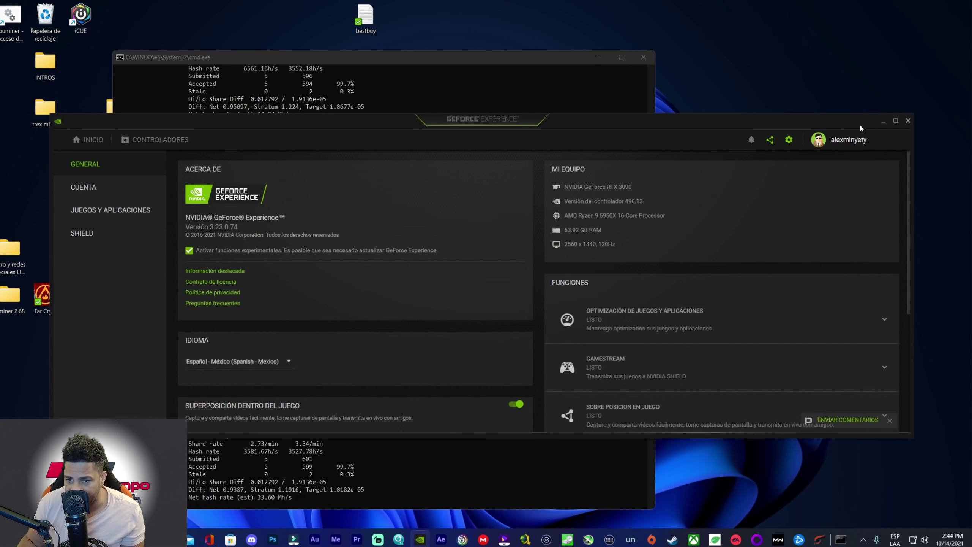
left_click(882, 122)
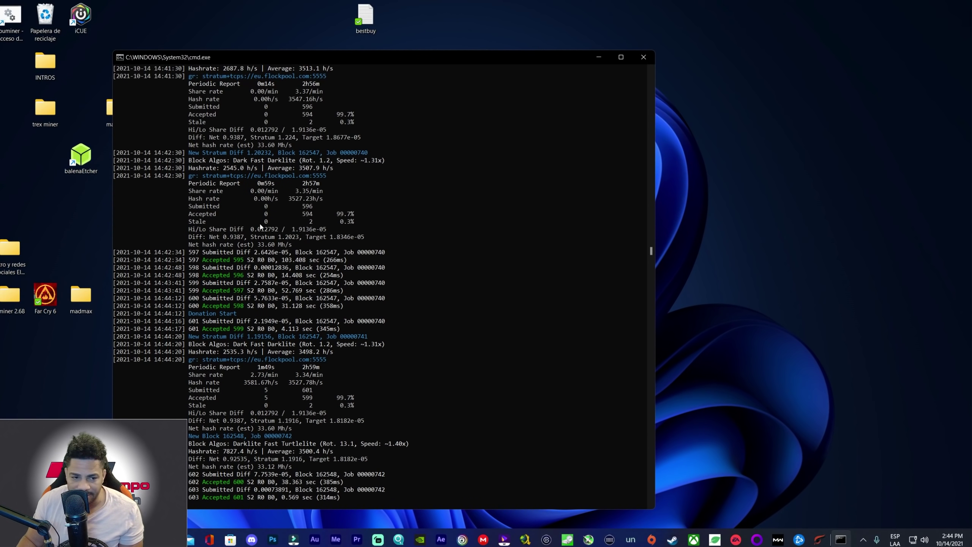
Reposition the miner's command window on the desktop and make it narrower.
left_click_drag(447, 64, 341, 68)
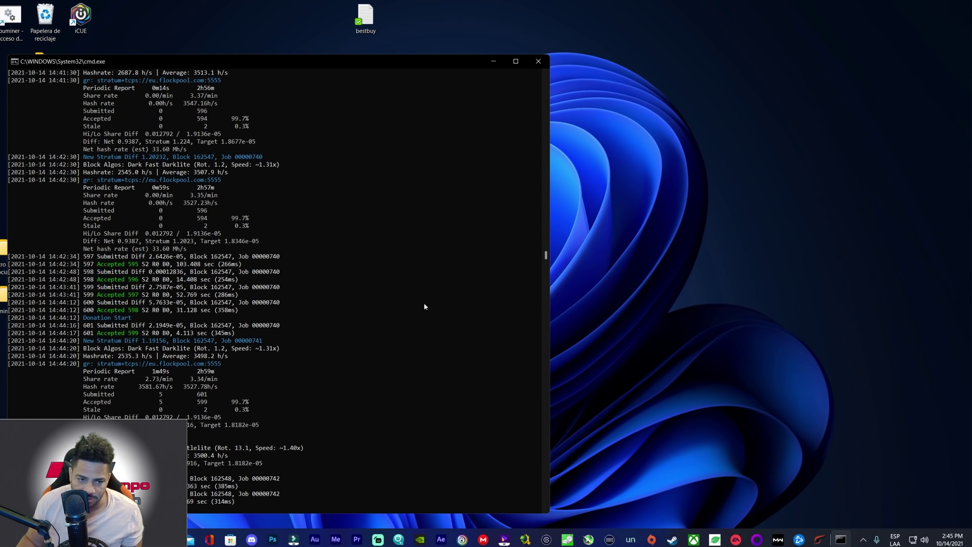
left_click_drag(551, 202, 476, 226)
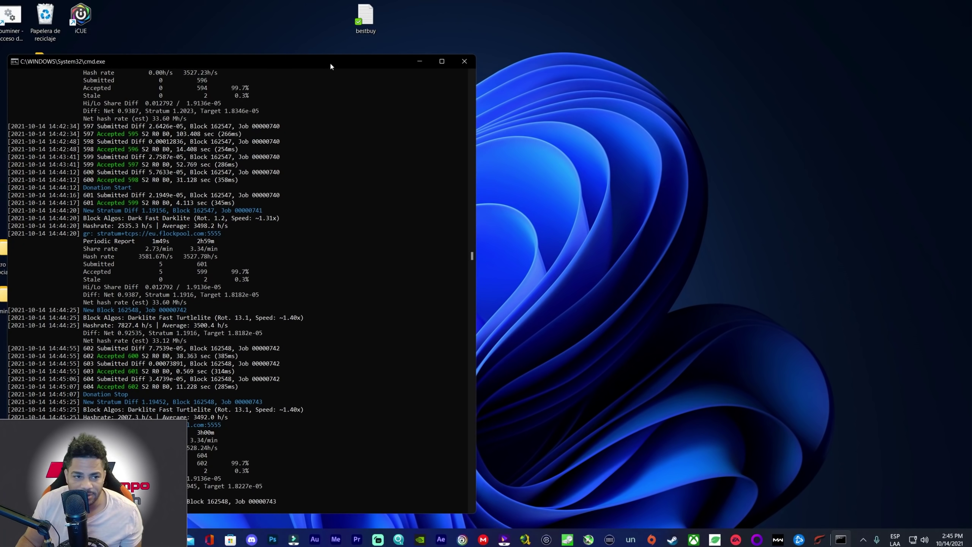
left_click_drag(330, 67, 361, 64)
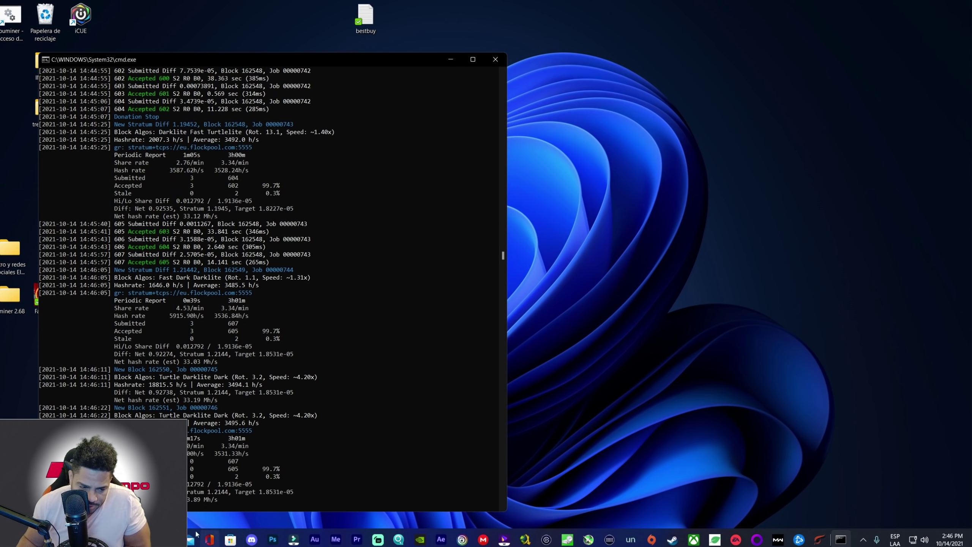
Search Windows for "cpu" to open Task Manager, and display the CPU performance graph in its detailed view.
key("super+s")
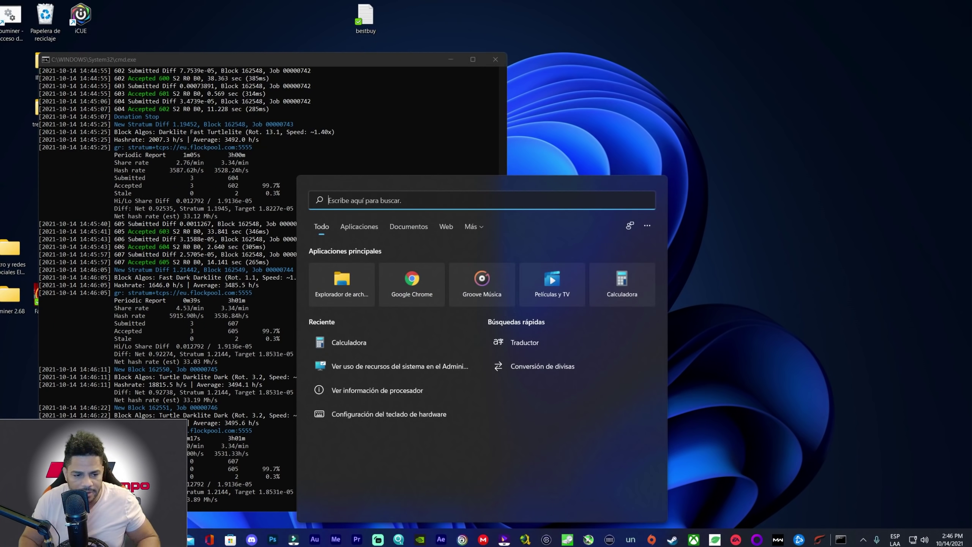
type("cpu")
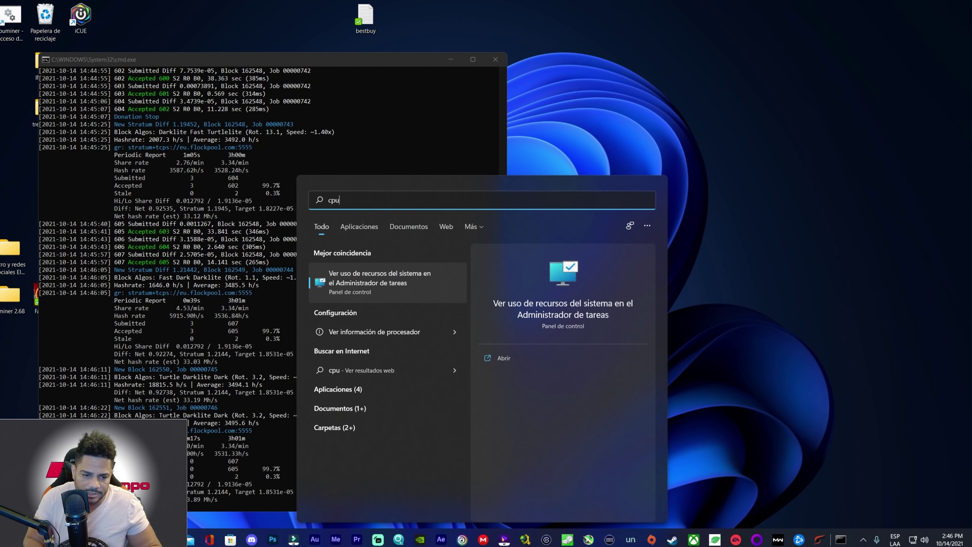
key("Return")
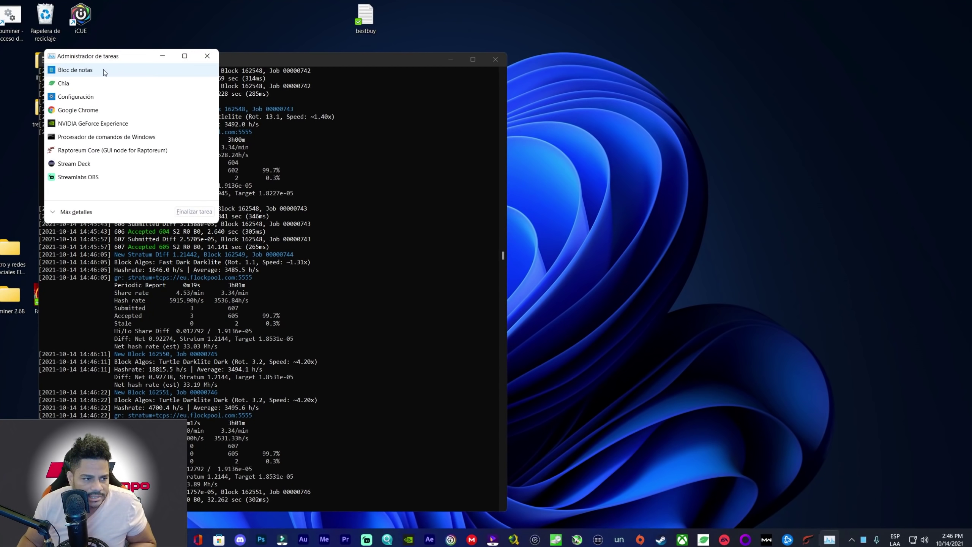
left_click(76, 212)
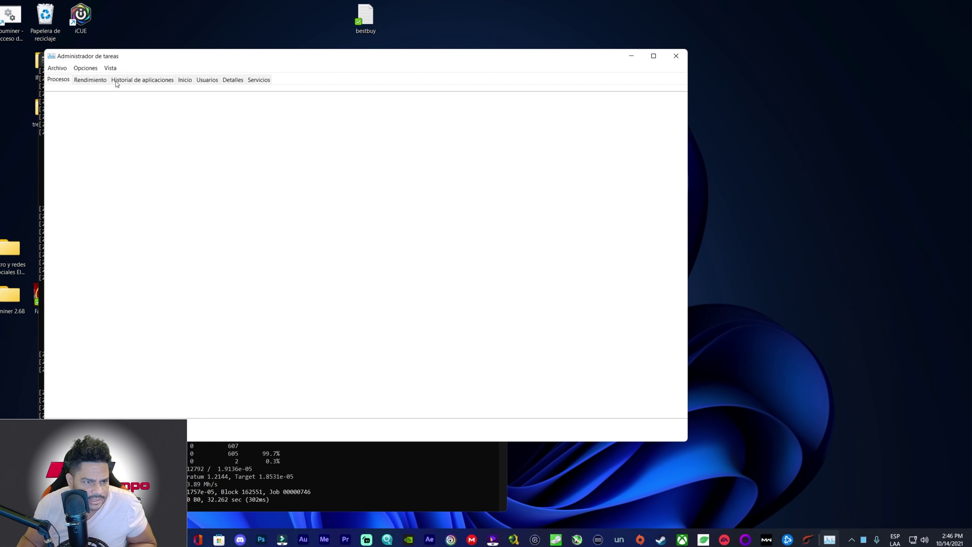
left_click(90, 80)
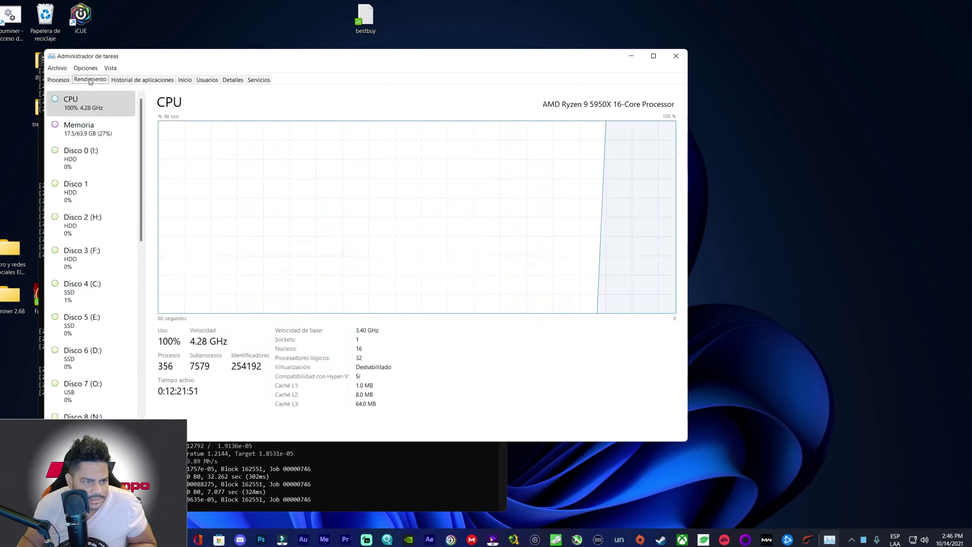
left_click(85, 104)
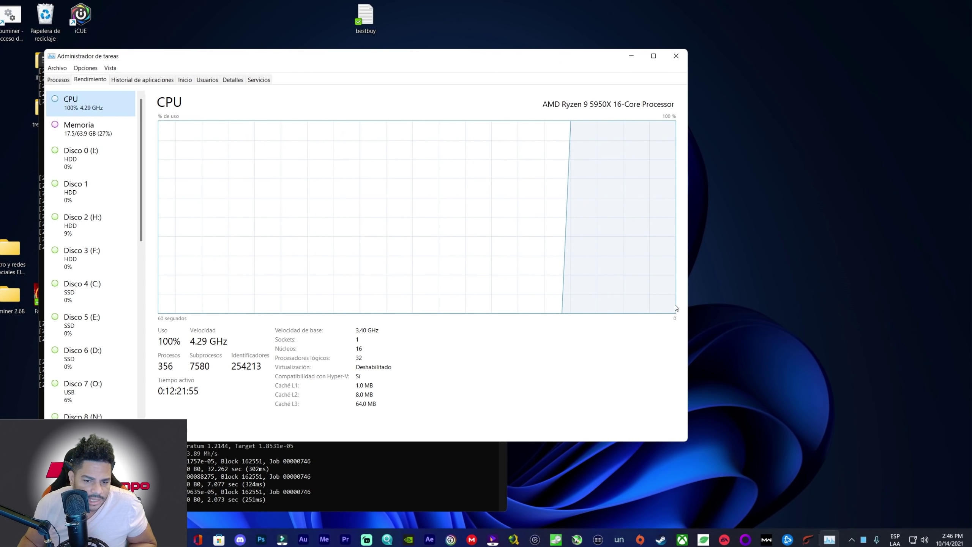
Minimize Task Manager after widening its CPU graph, and move the miner's command window toward the middle of the desktop.
left_click_drag(689, 292, 824, 292)
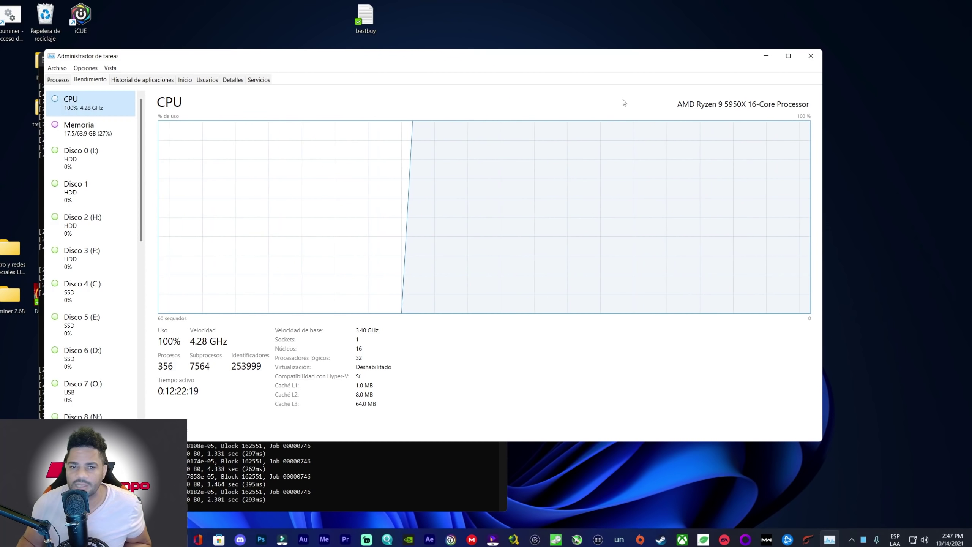
left_click(766, 56)
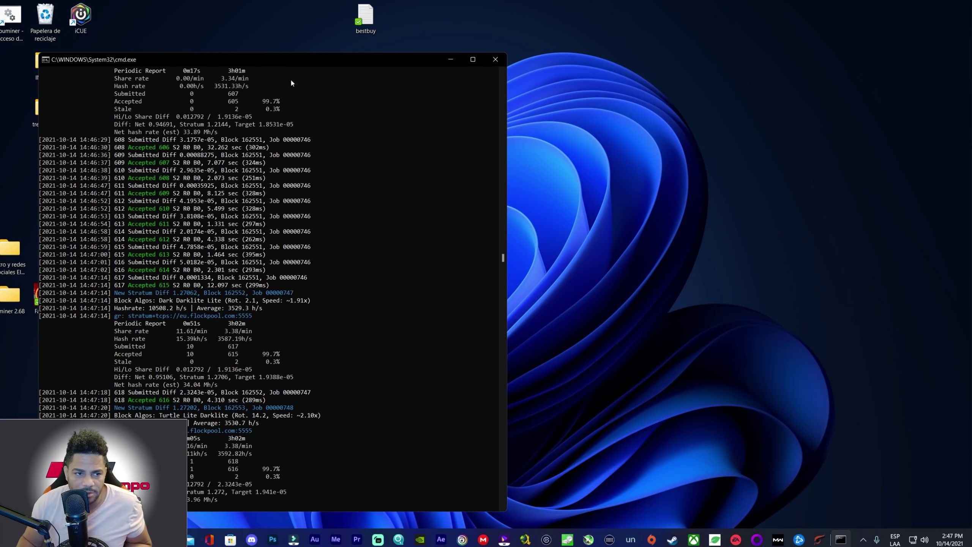
left_click_drag(308, 57, 562, 28)
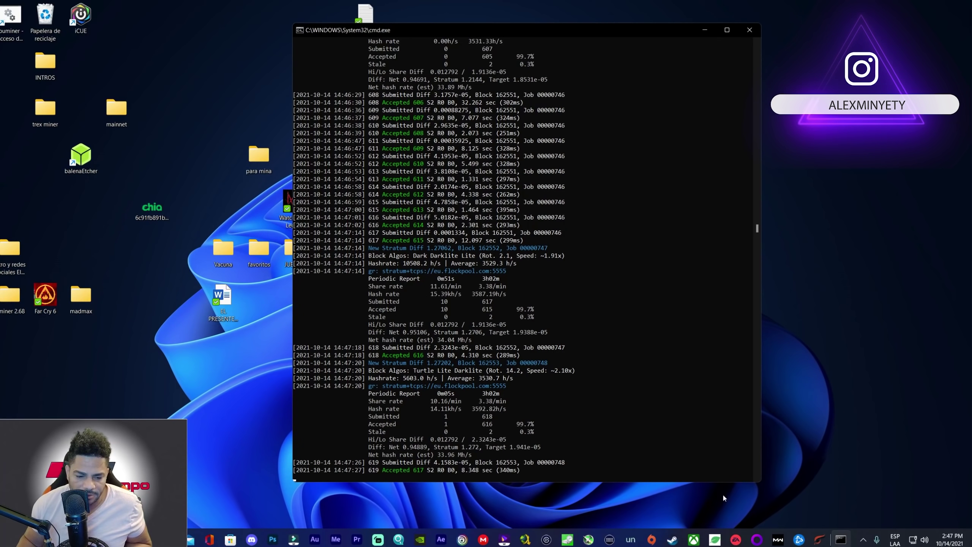
Switch to Chrome and open the Raptoreum (RTM) mining calculator from minerstat's list of popular coins.
left_click(192, 541)
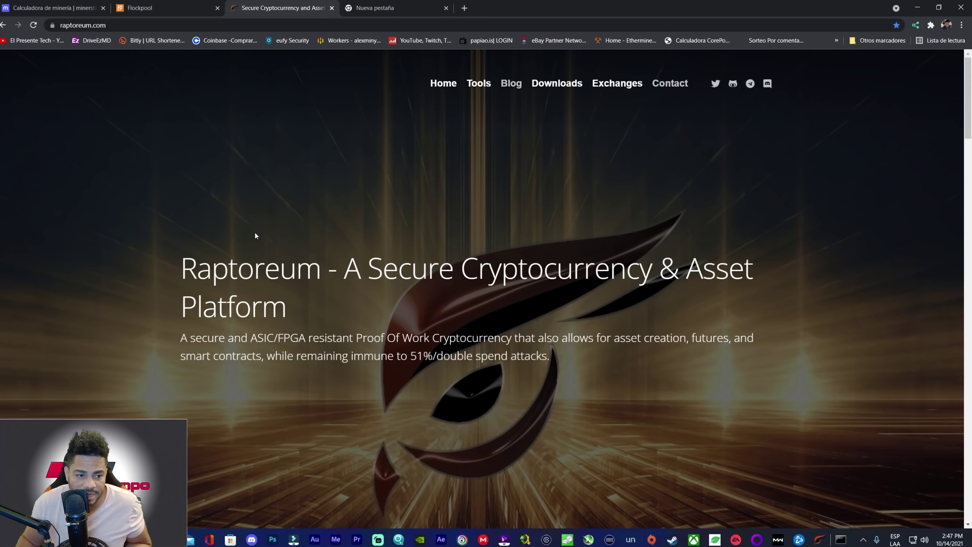
left_click(71, 7)
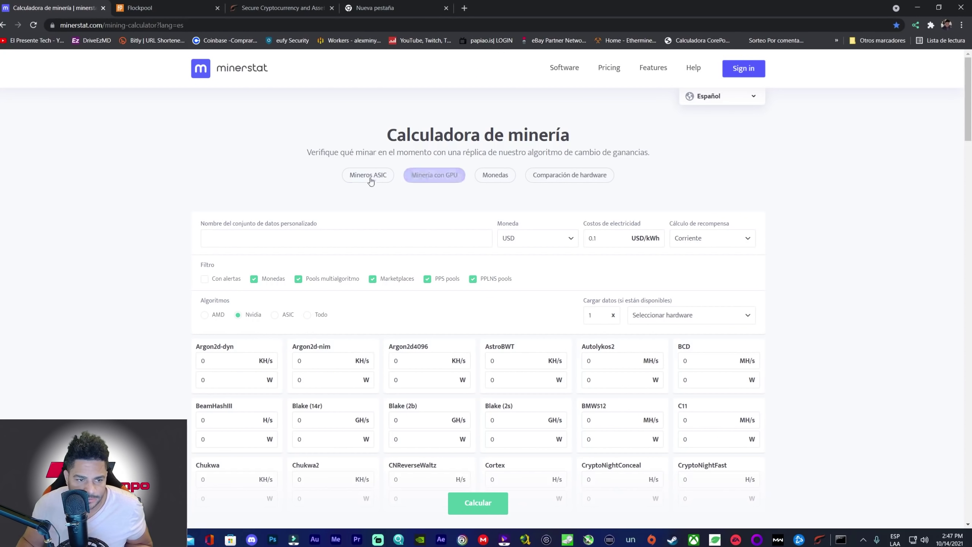
left_click(490, 176)
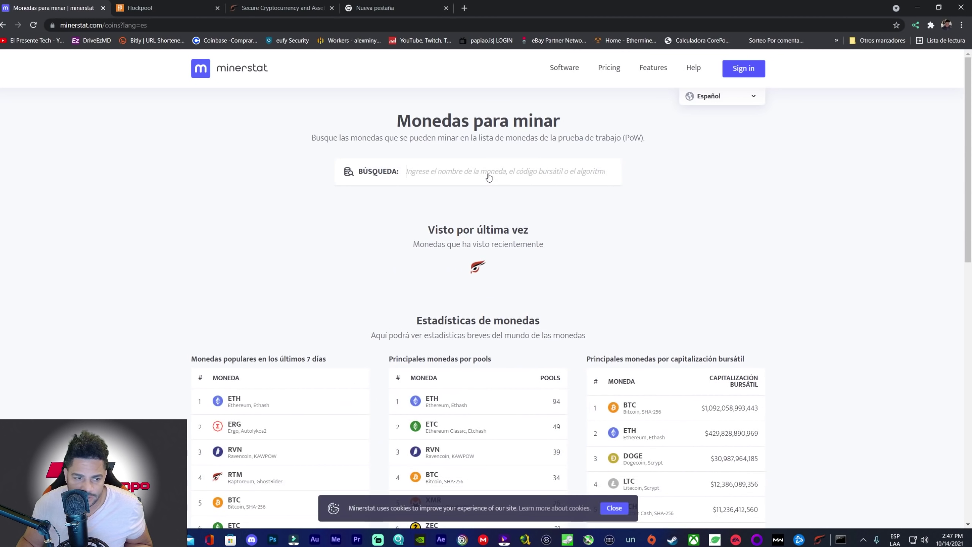
scroll(406, 220, "down", 3)
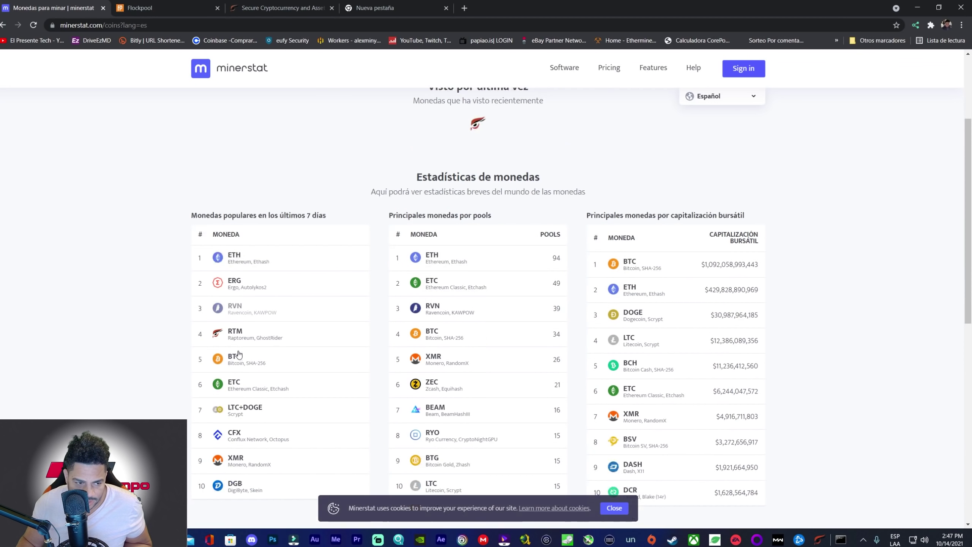
left_click(235, 331)
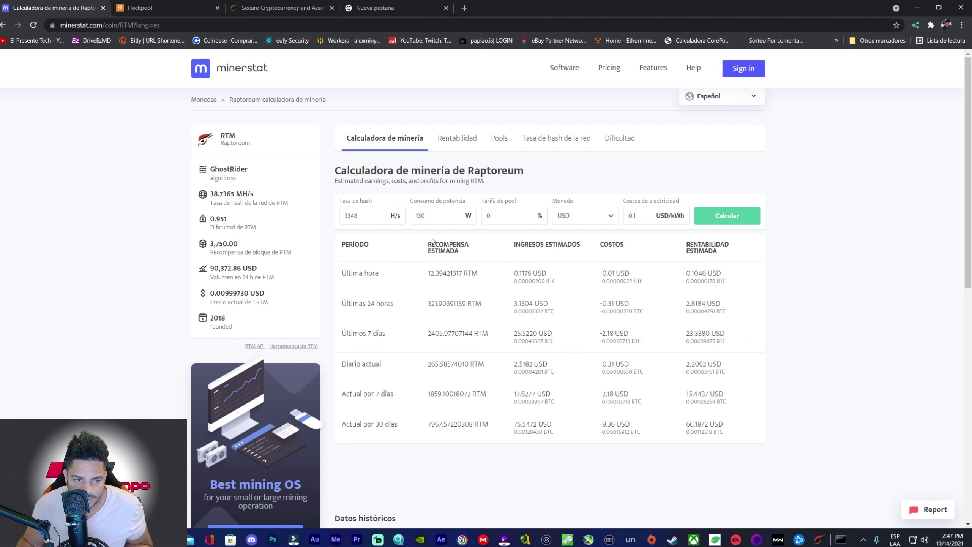
Check the miner console's hash rate, set the calculator's hash rate to 3590 H/s, and calculate the Raptoreum earnings.
left_click_drag(358, 216, 344, 219)
left_click(358, 215)
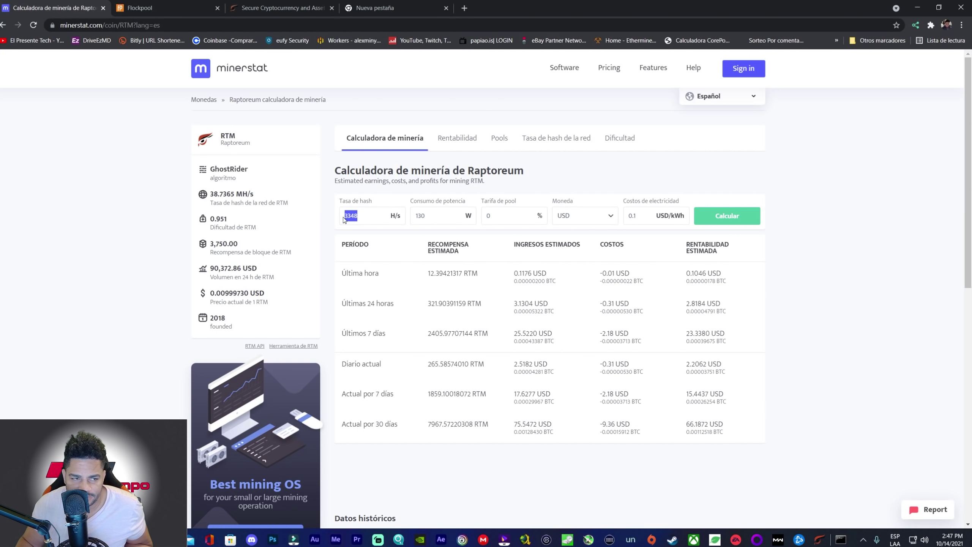
left_click(840, 540)
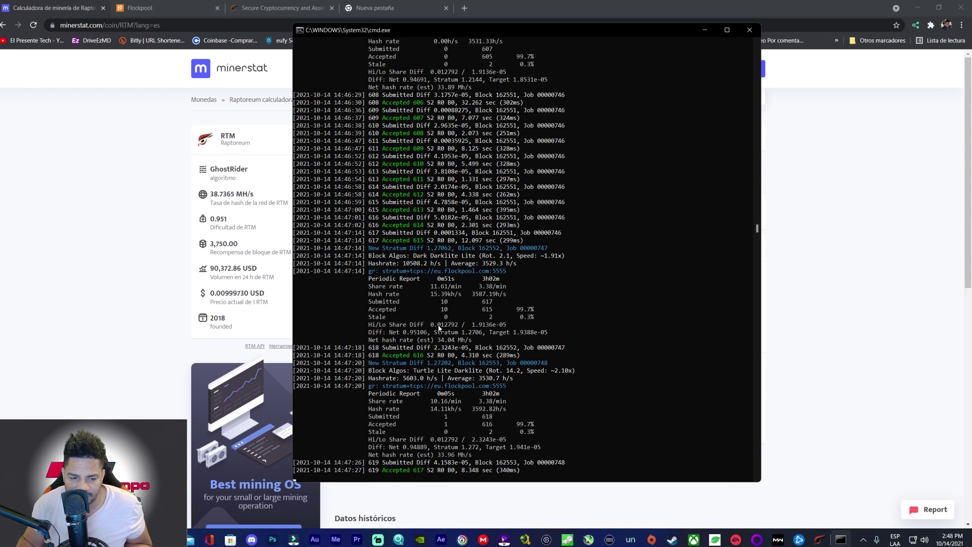
left_click(706, 31)
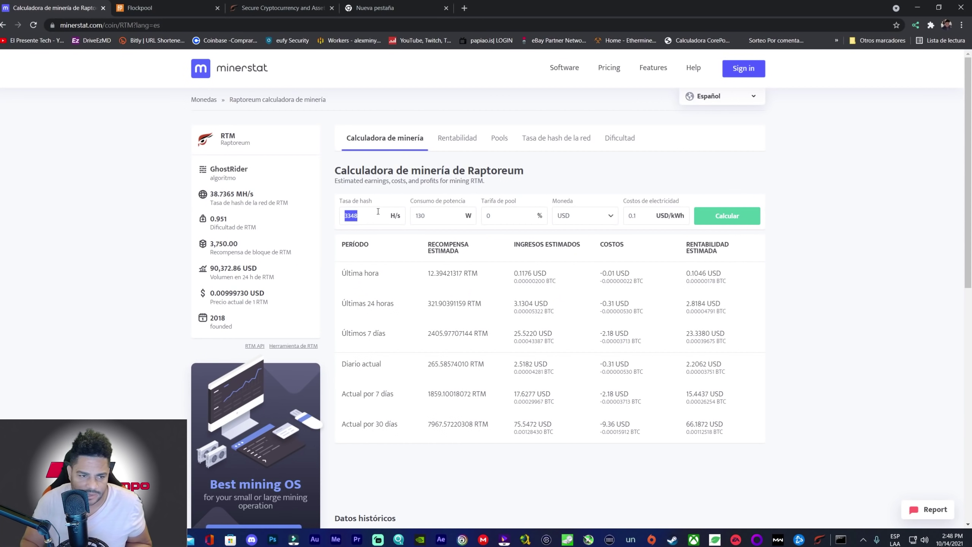
type("3590")
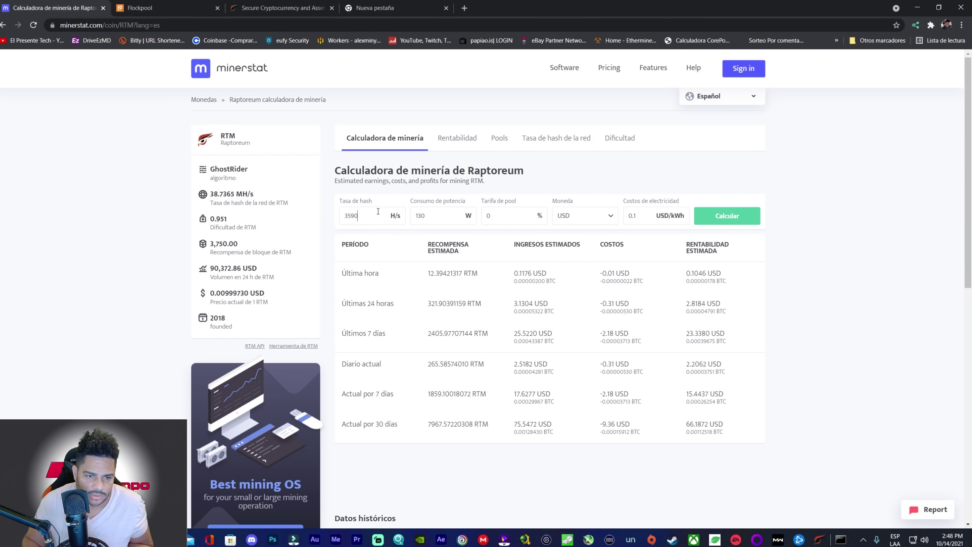
left_click(731, 213)
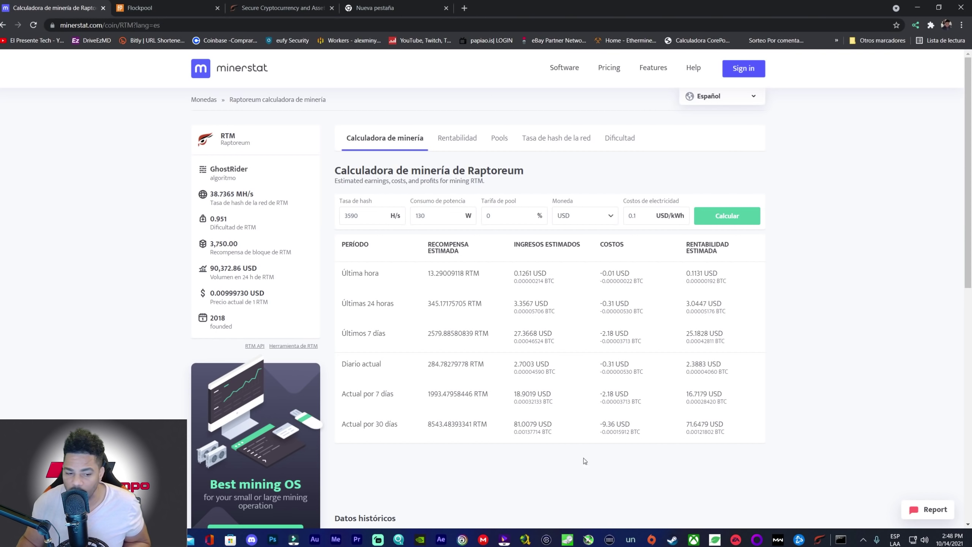
Open Windows Calculator and multiply 71 by 12 to get the yearly profit, minimizing it when done.
key("super")
type("calculadora")
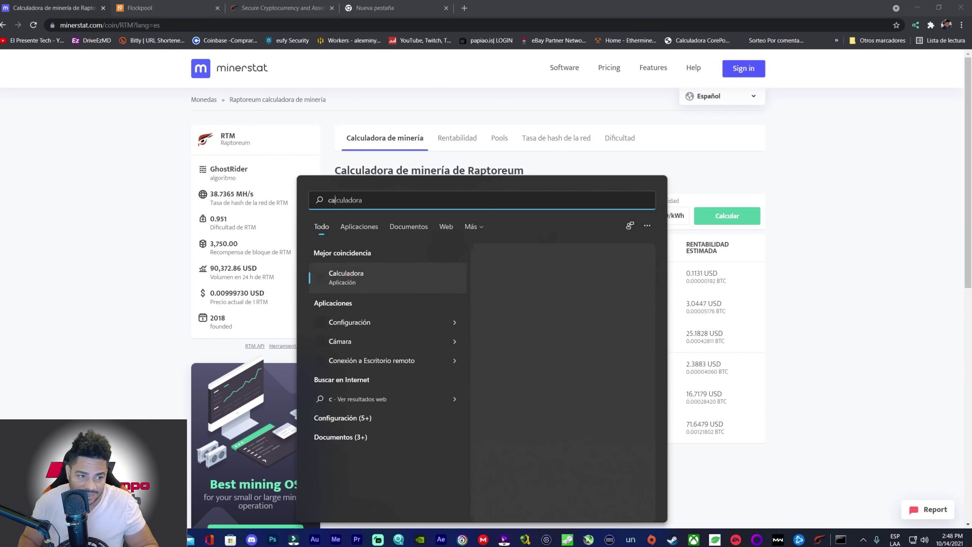
key("Return")
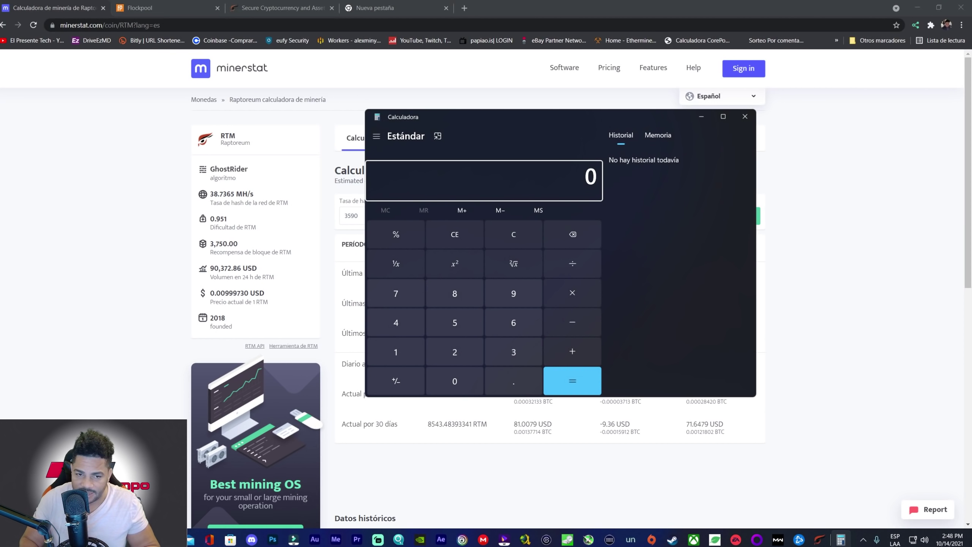
type("71*12")
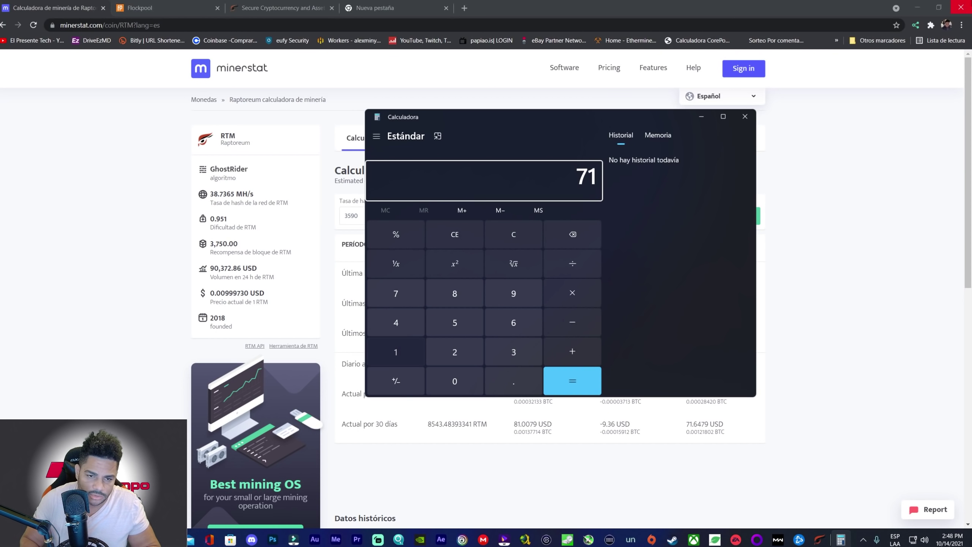
key("Return")
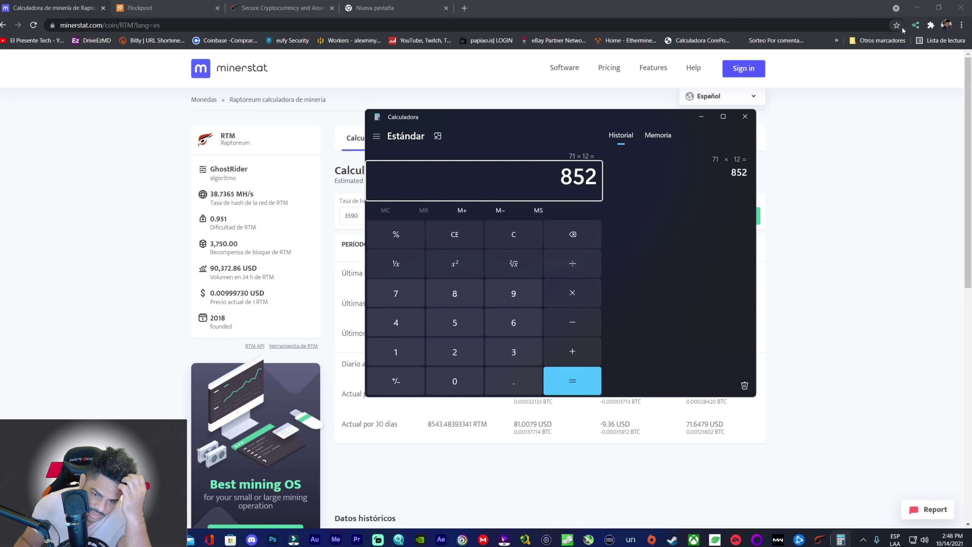
left_click(706, 116)
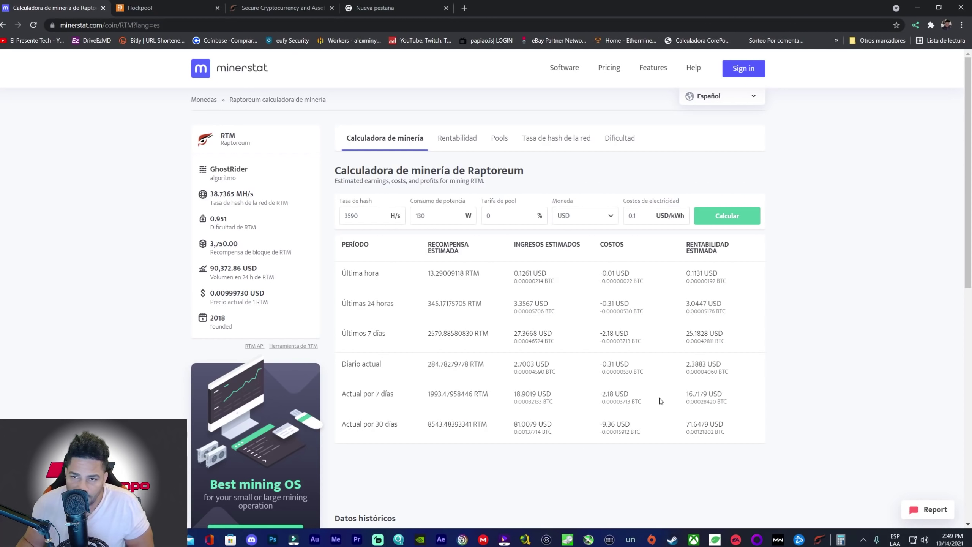
Minimize Chrome to bring up Calculator, and return to the browser's Flockpool page ready to enter a Raptoreum miner address.
left_click(917, 8)
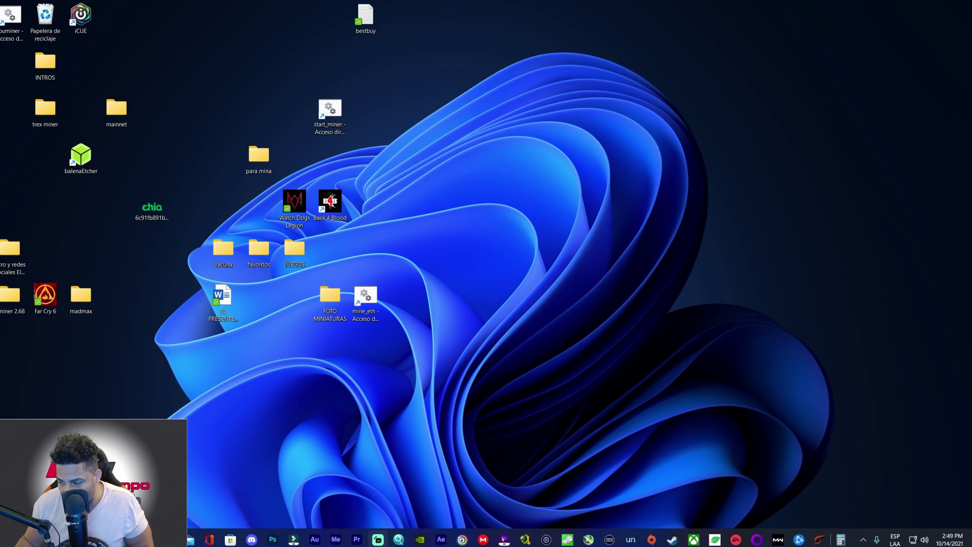
left_click(841, 540)
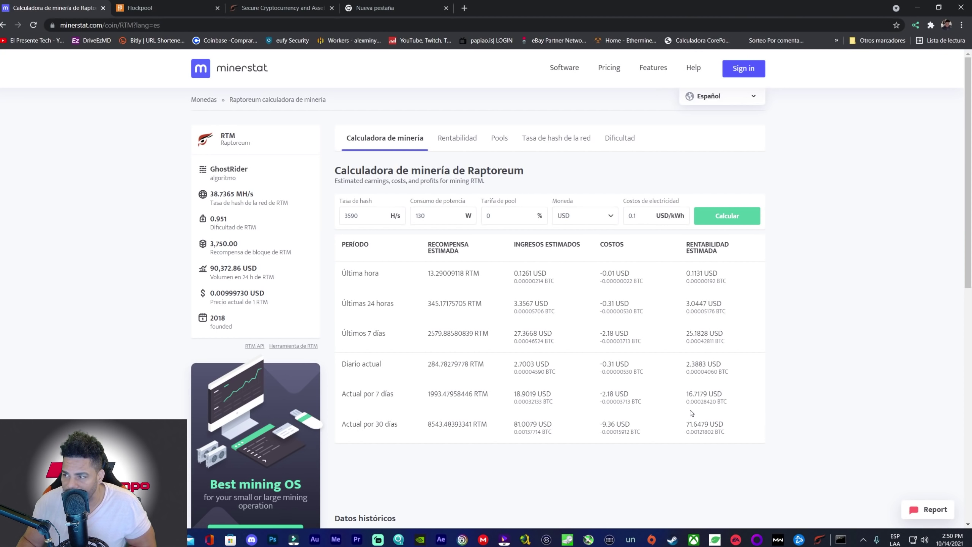
left_click(149, 9)
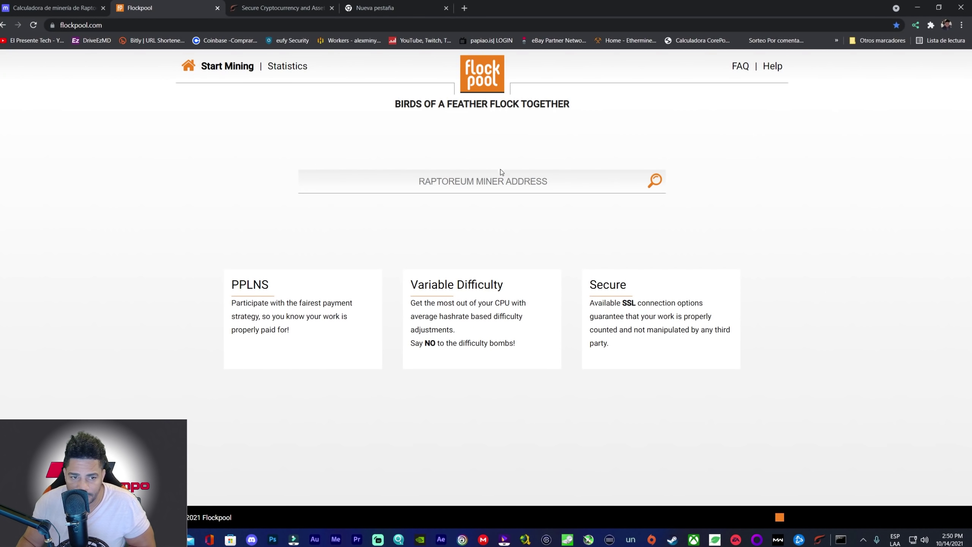
left_click(494, 183)
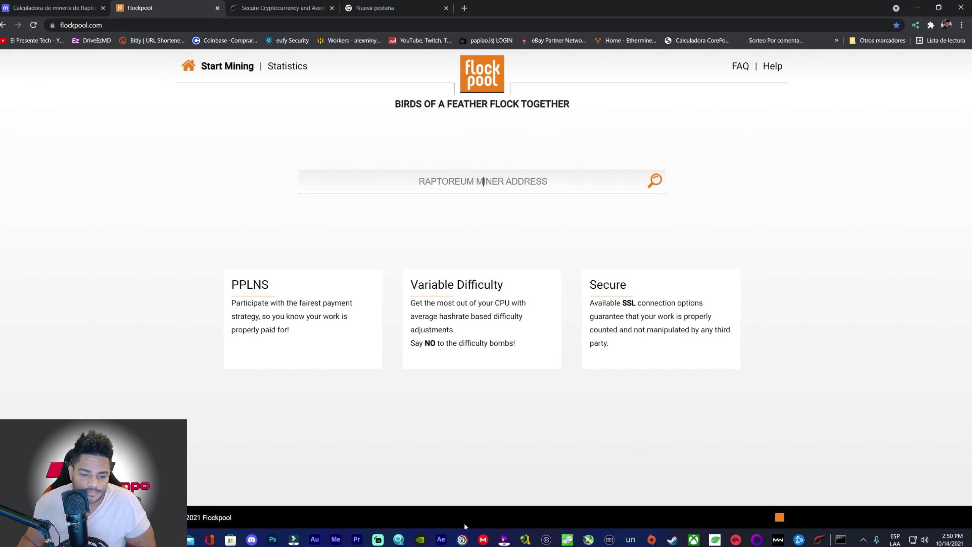
Open File Explorer and go to the para mina folder on the Desktop (Escritorio).
left_click(190, 541)
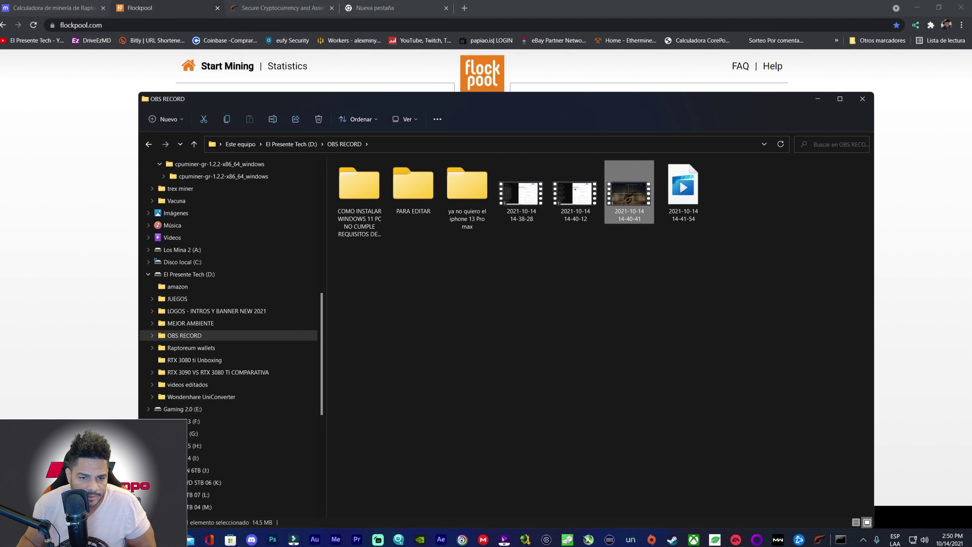
scroll(212, 223, "up", 5)
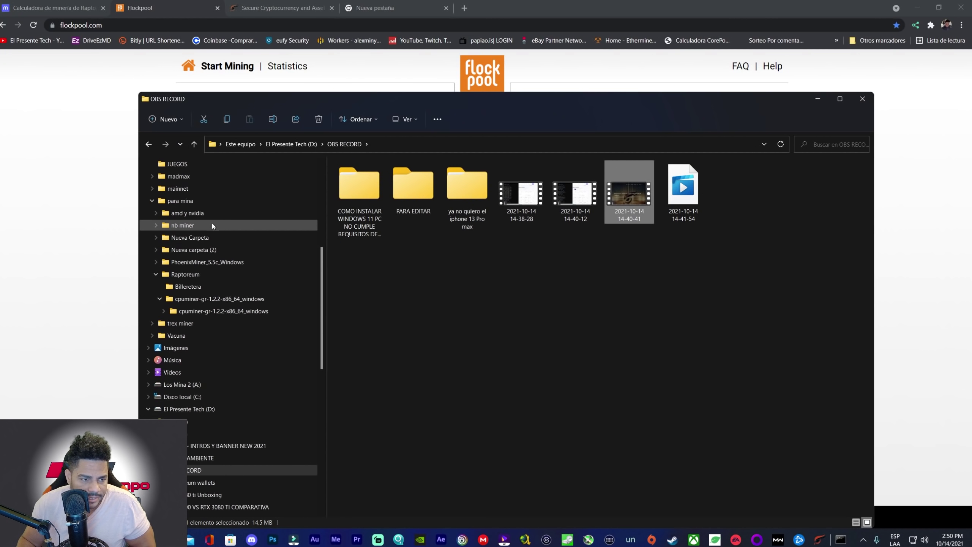
scroll(204, 224, "up", 1)
left_click_drag(325, 238, 330, 188)
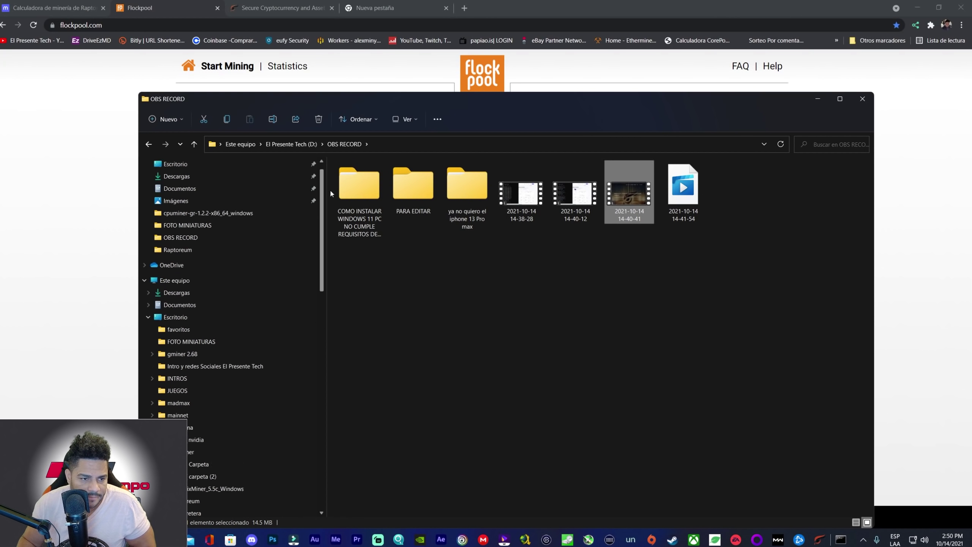
left_click(200, 179)
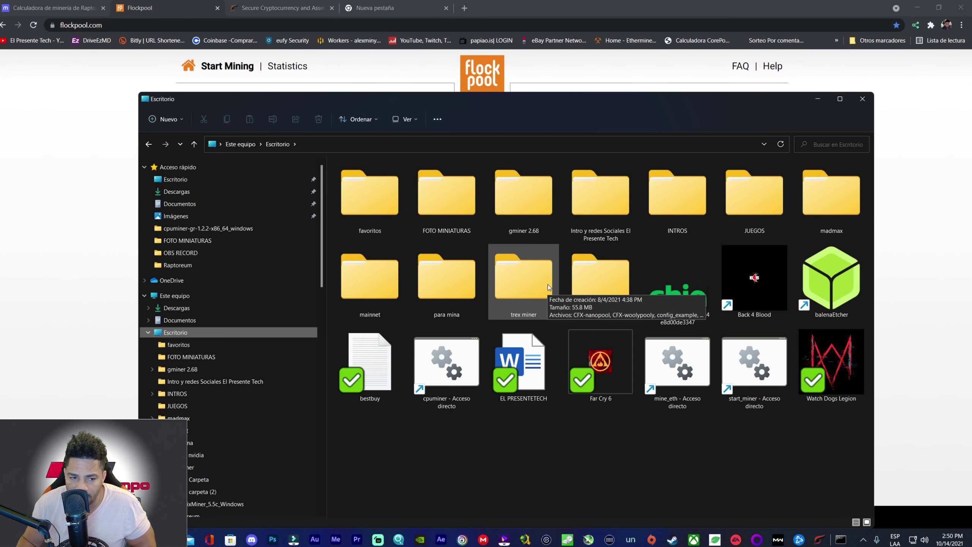
double_click(465, 279)
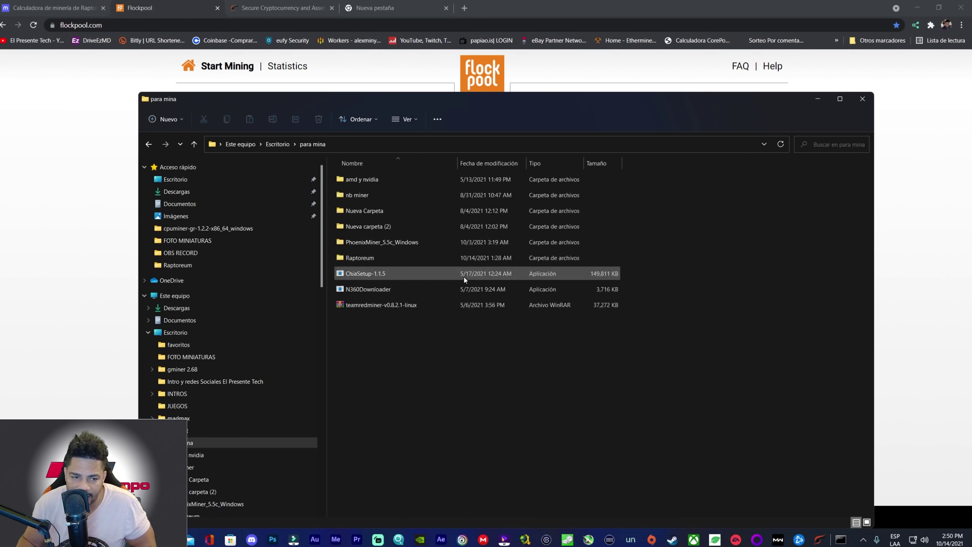
Open the config JSON file inside Raptoreum's inner cpuminer-gr-1.2.2-x86_64_windows folder.
left_click(394, 241)
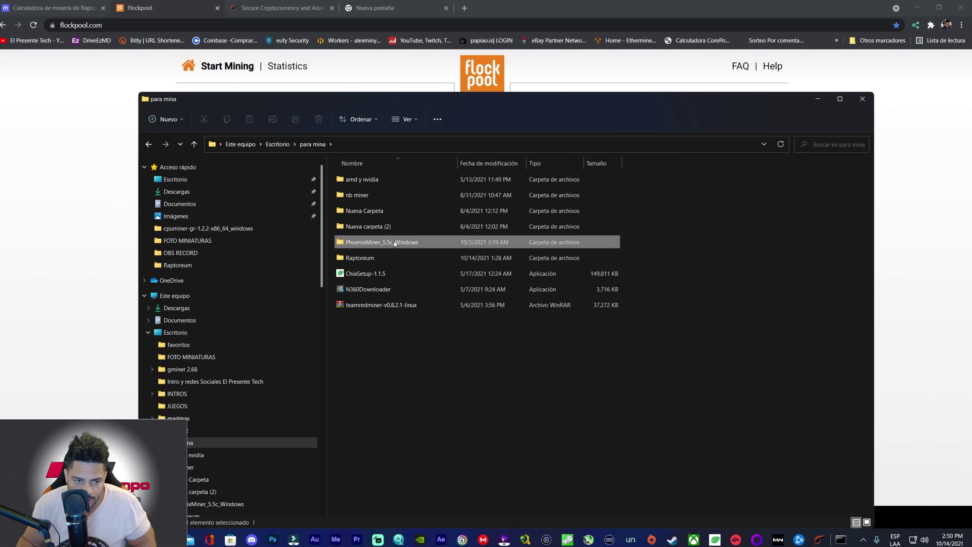
double_click(369, 256)
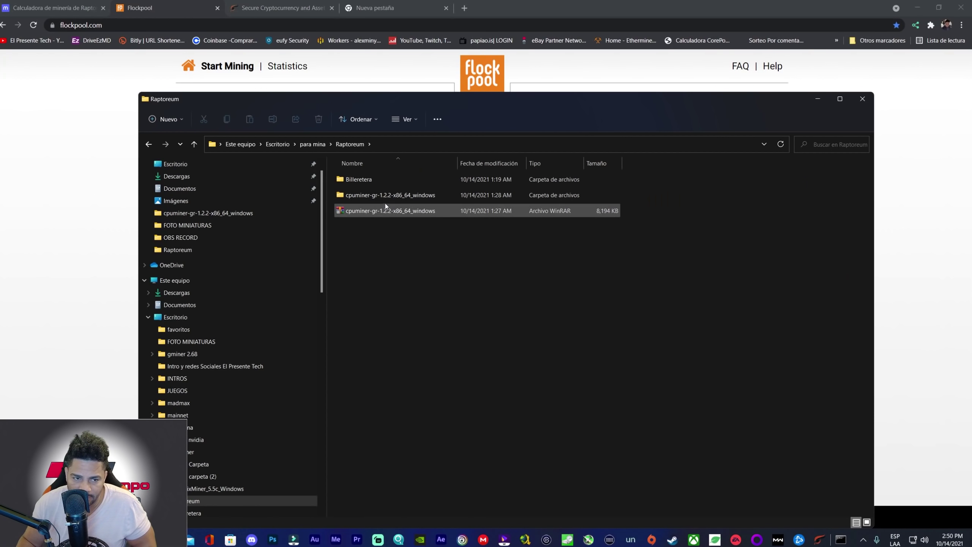
double_click(383, 196)
double_click(383, 180)
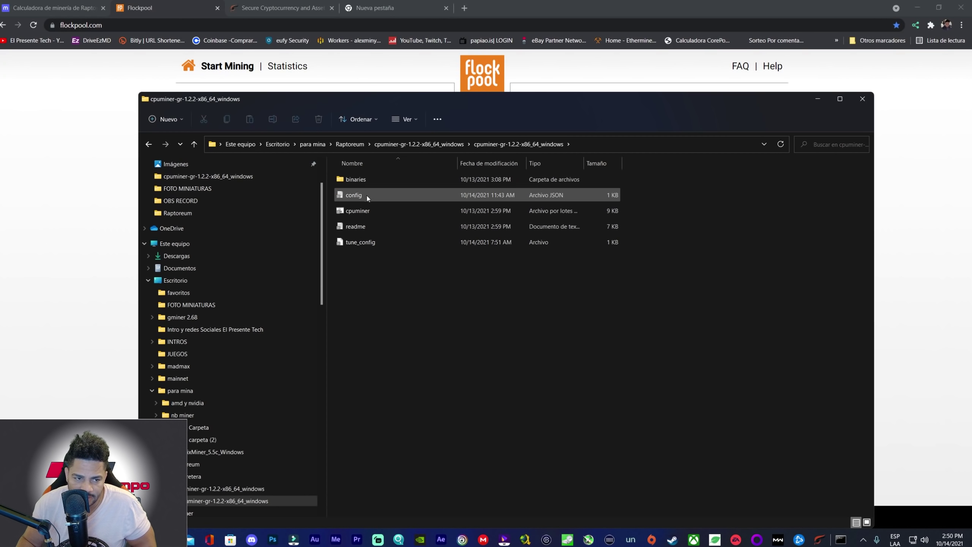
double_click(367, 196)
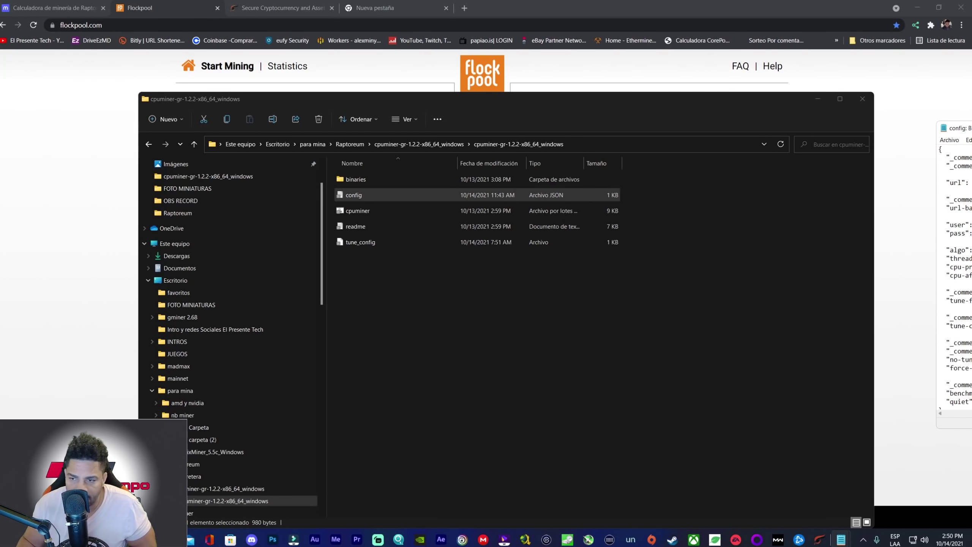
Move the config window fully into view and copy the wallet address from the user entry, without the worker name.
left_click_drag(957, 128, 338, 173)
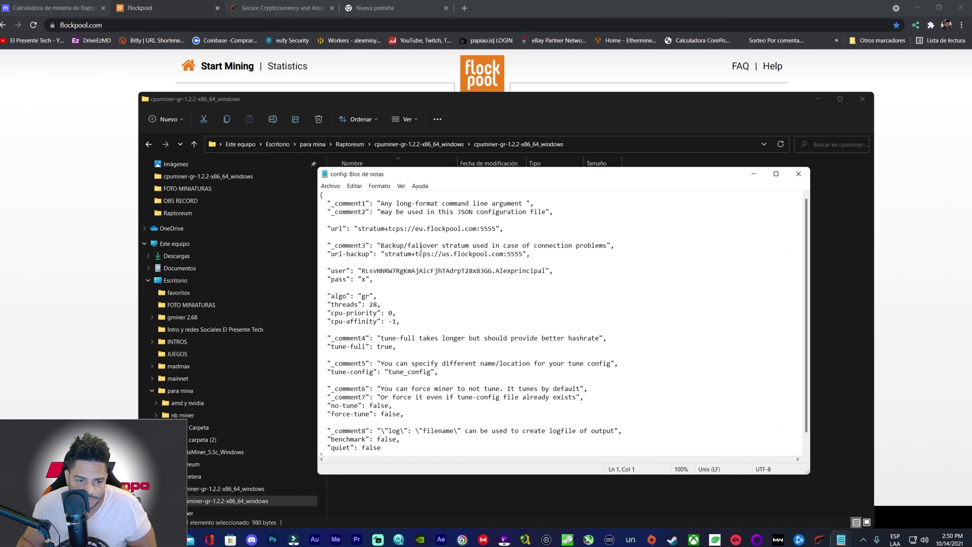
left_click_drag(362, 271, 492, 270)
key("ctrl+c")
right_click(487, 270)
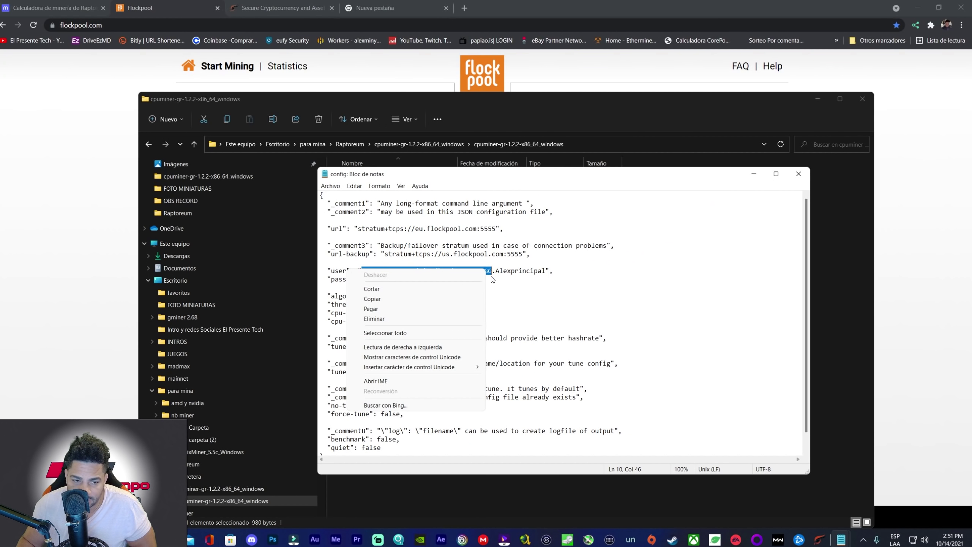
left_click(403, 298)
Minimize Notepad and File Explorer, and look up the copied wallet address on Flockpool.
left_click(754, 174)
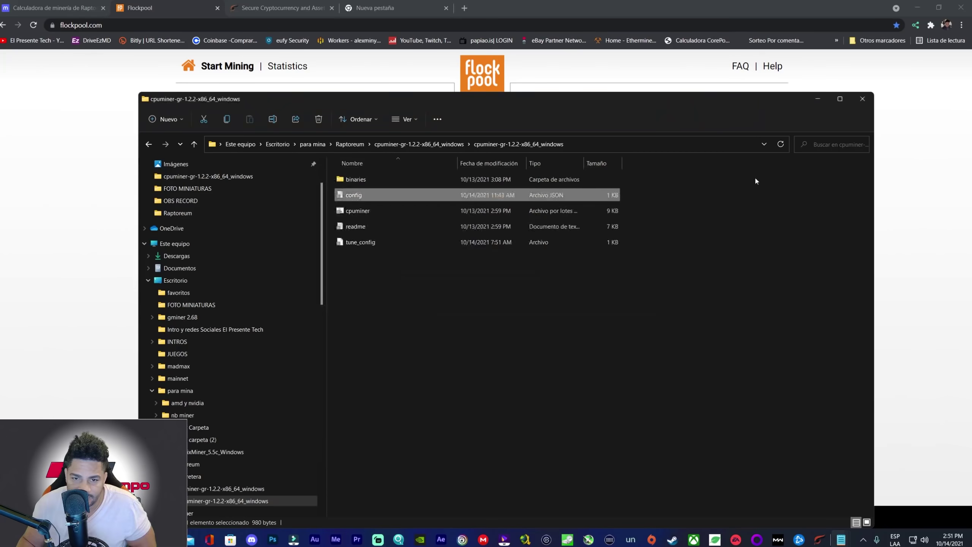
left_click(816, 100)
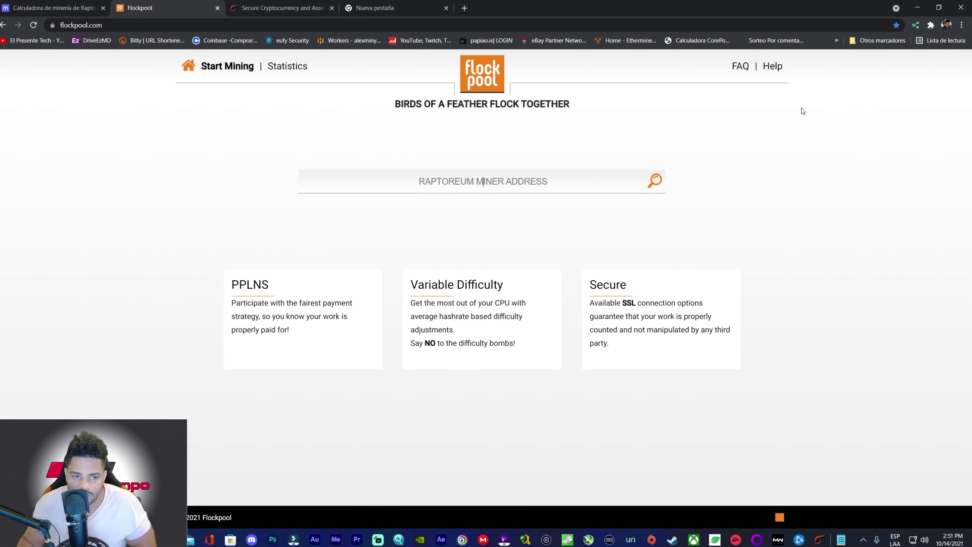
left_click(523, 181)
key("ctrl+v")
key("Return")
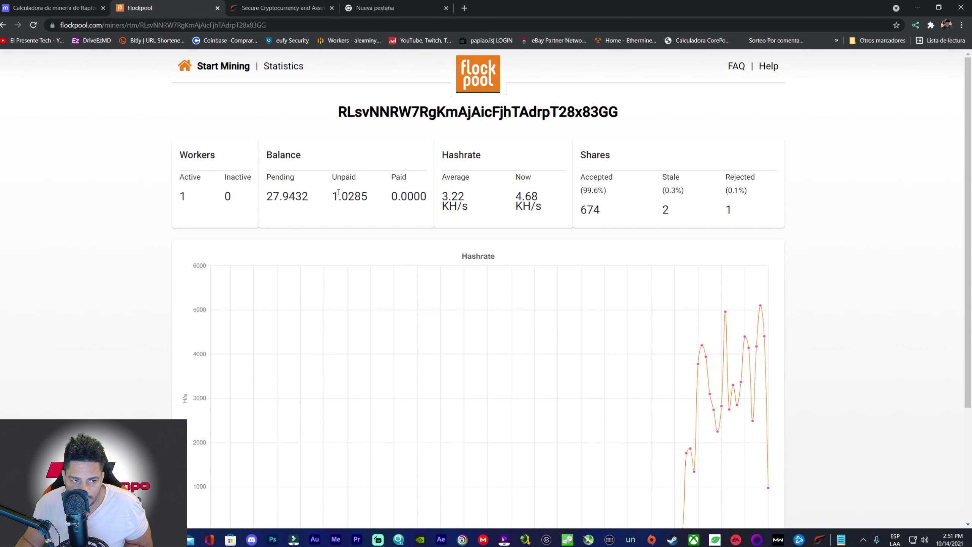
Examine the miner's unpaid balance, the hashrate chart and the worker's name in the Workers list.
left_click_drag(331, 196, 370, 197)
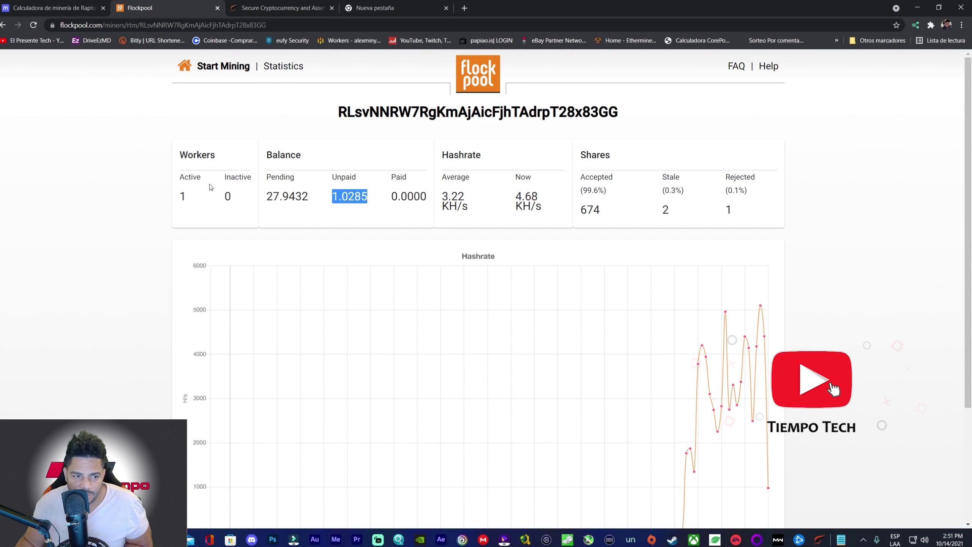
scroll(234, 233, "down", 3)
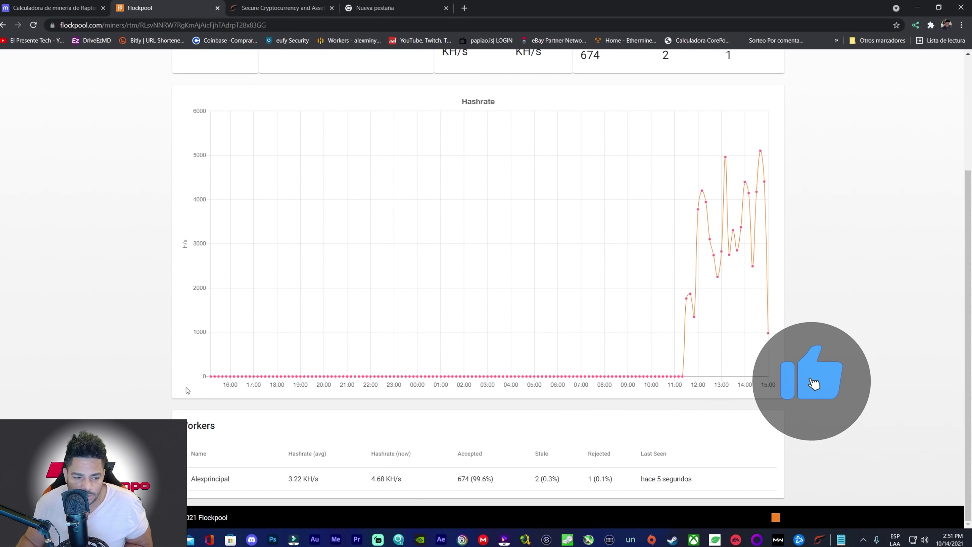
left_click_drag(193, 481, 234, 482)
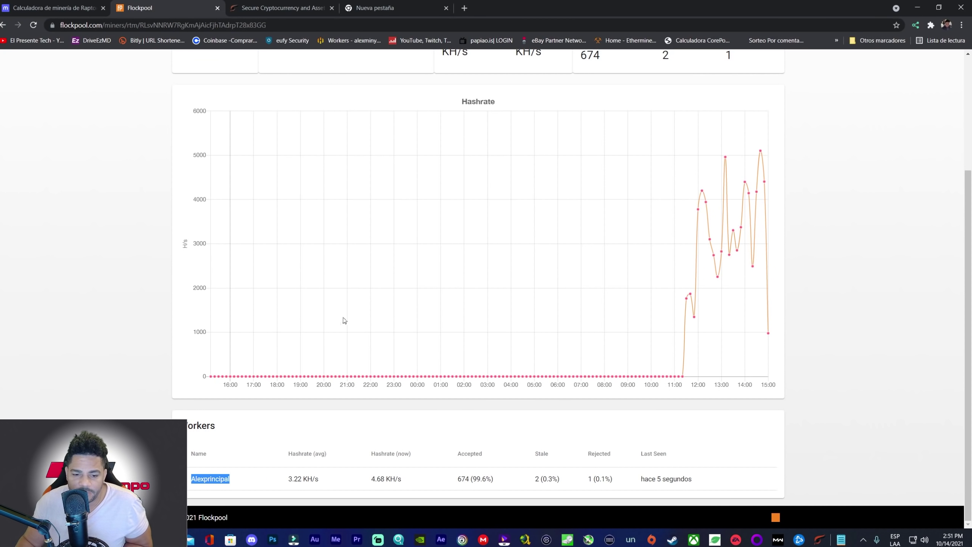
scroll(359, 365, "up", 4)
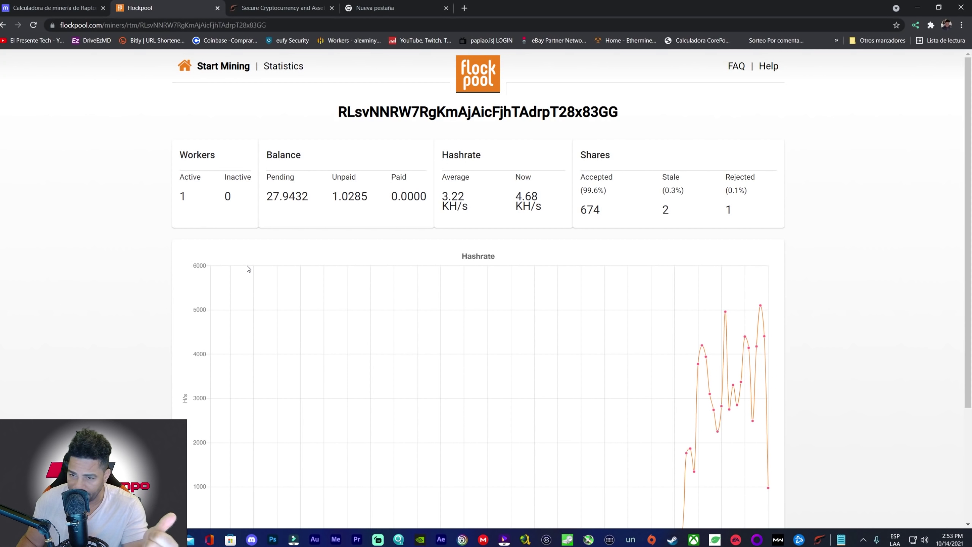
Switch to Chia Blockchain to view the wallet balance, minimize it, and review the Flockpool miner statistics again.
left_click(725, 540)
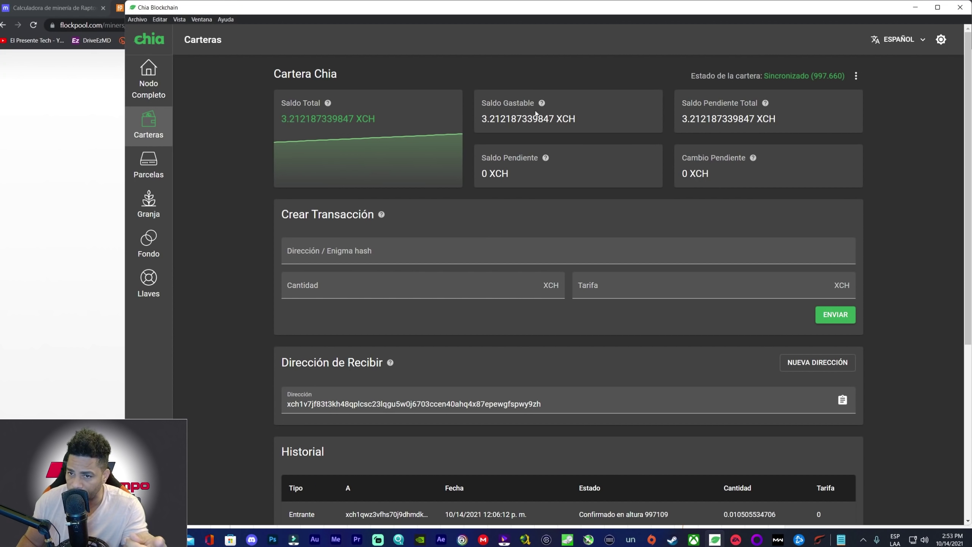
left_click(915, 8)
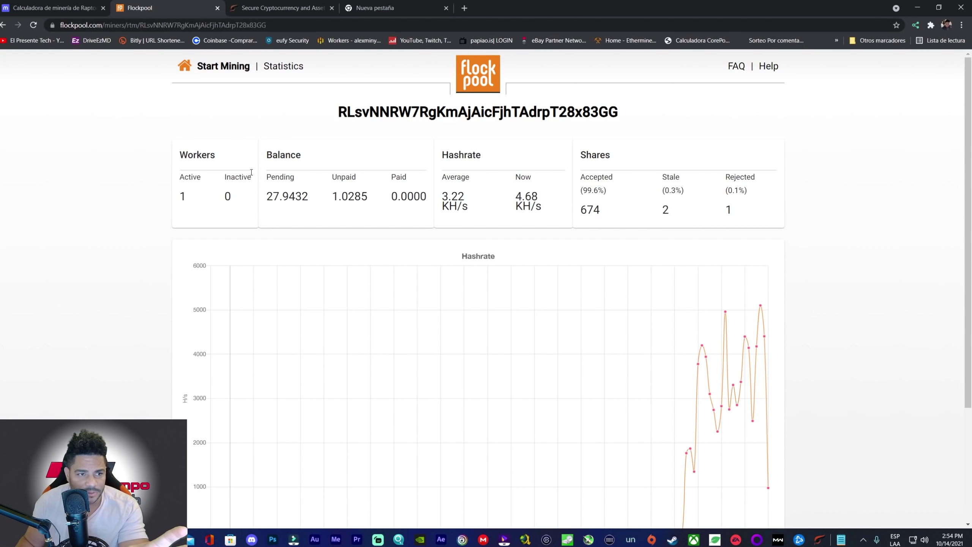
scroll(517, 252, "down", 4)
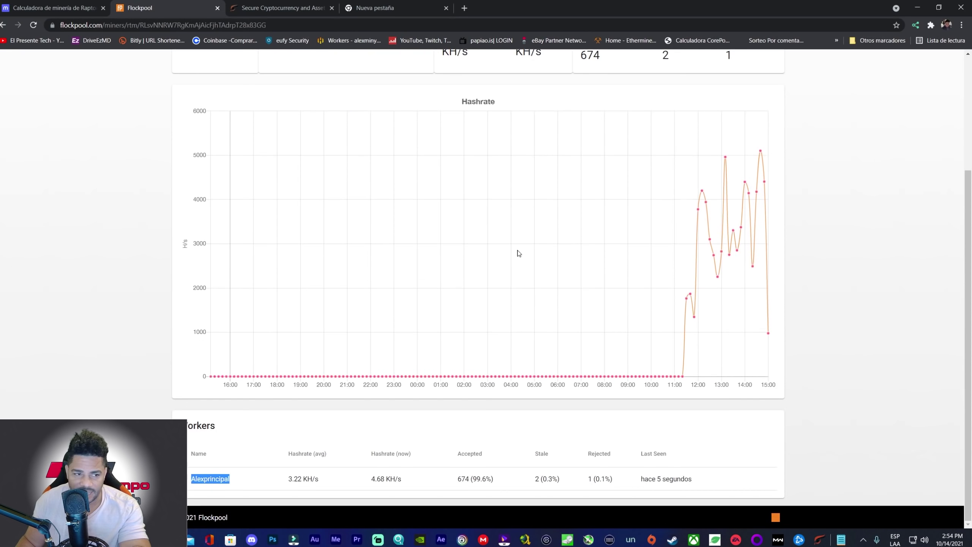
scroll(497, 279, "up", 4)
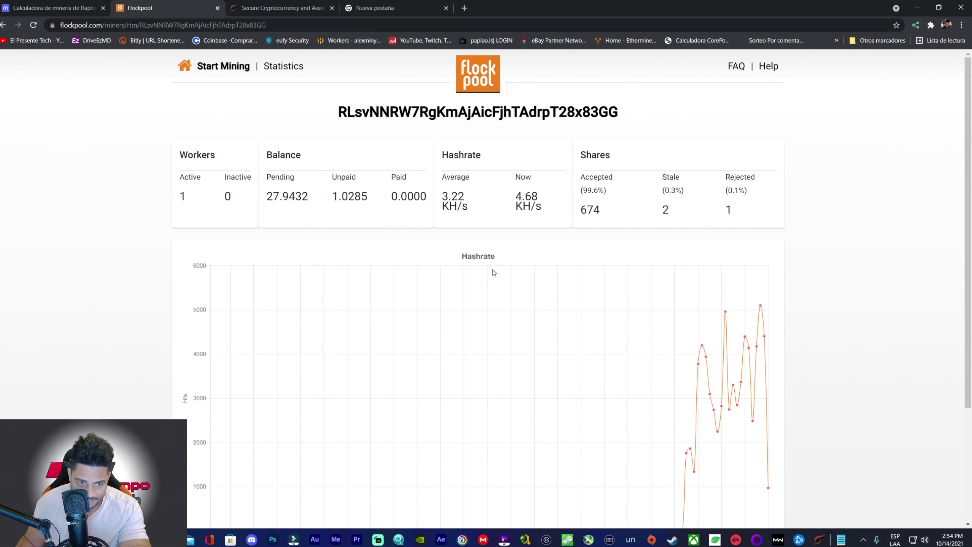
Return to minerstat's Raptoreum calculator, set the hash rate to 15000 H/s and recalculate the earnings.
left_click(297, 9)
left_click(68, 8)
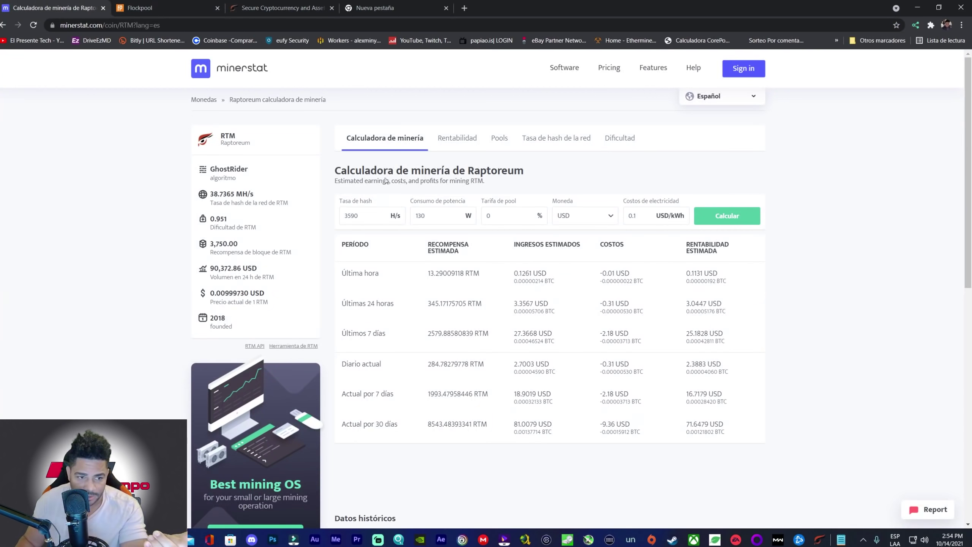
left_click_drag(360, 216, 343, 216)
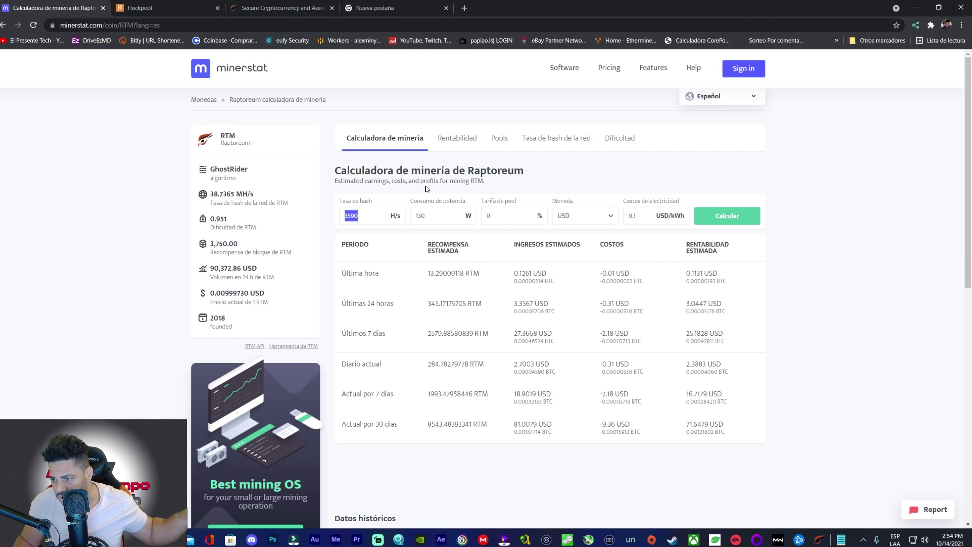
type("1500")
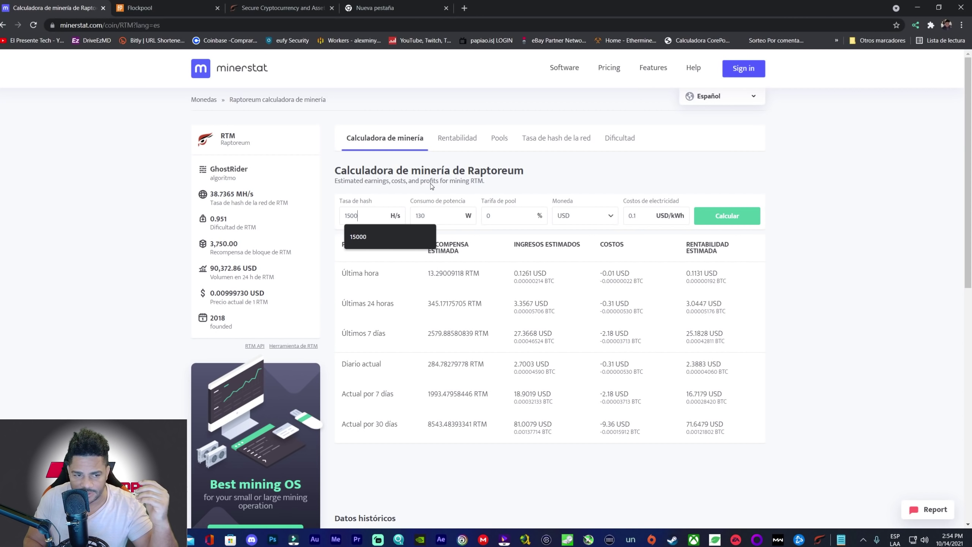
type("0")
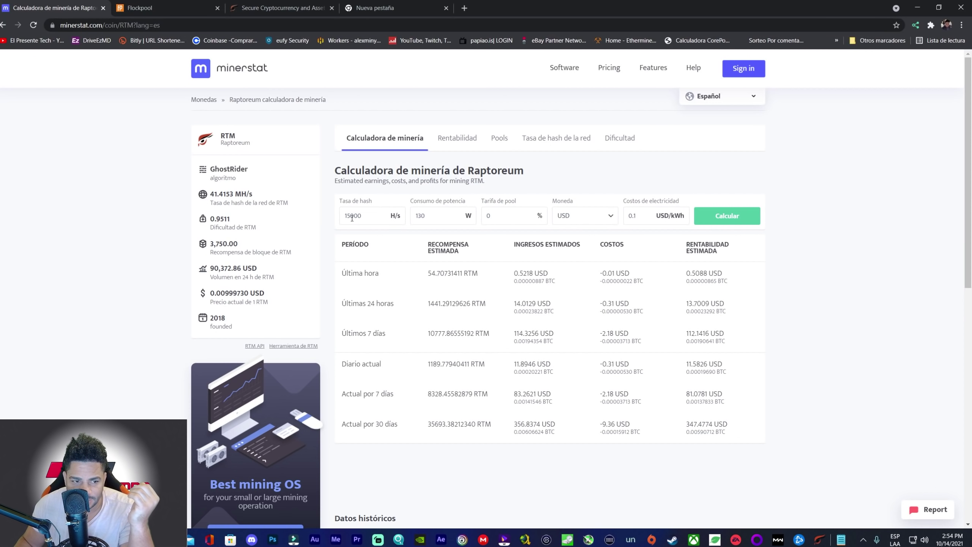
Examine the estimated 30-day profitability for the 15000 H/s hash rate.
left_click_drag(350, 217, 362, 217)
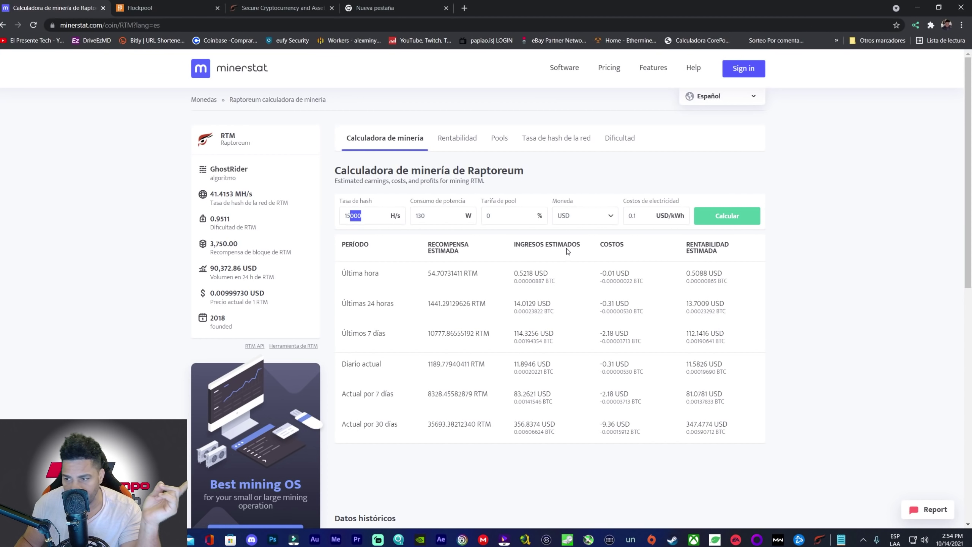
scroll(567, 251, "down", 3)
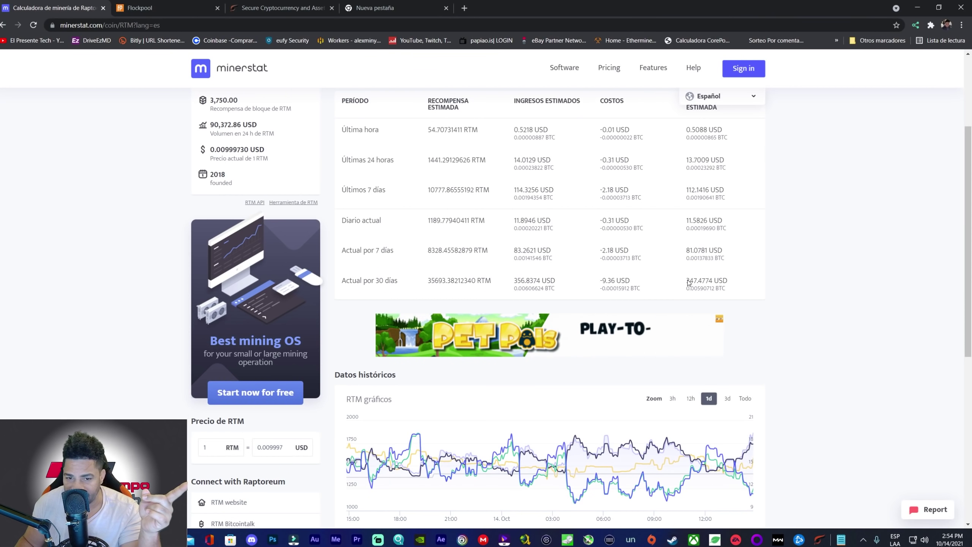
left_click_drag(686, 283, 763, 286)
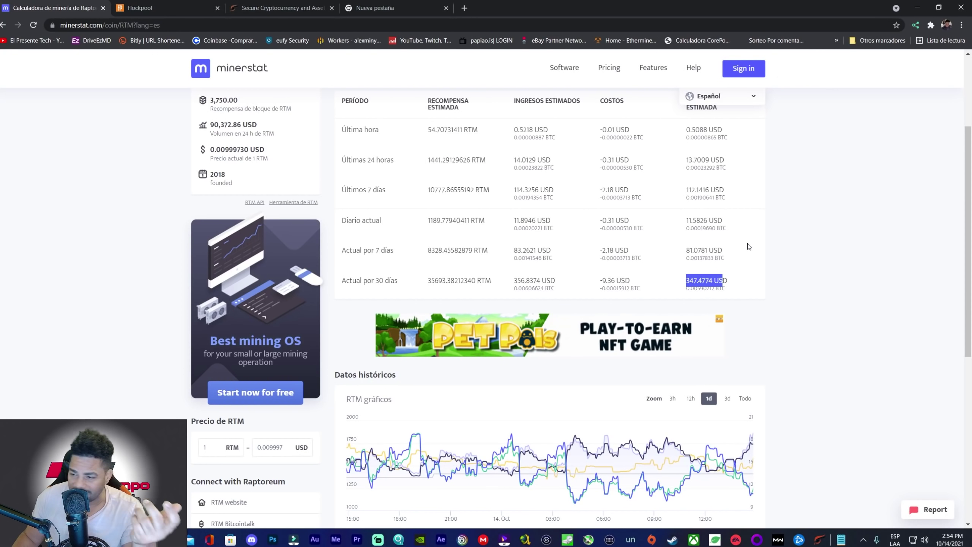
scroll(568, 260, "up", 3)
scroll(566, 260, "down", 3)
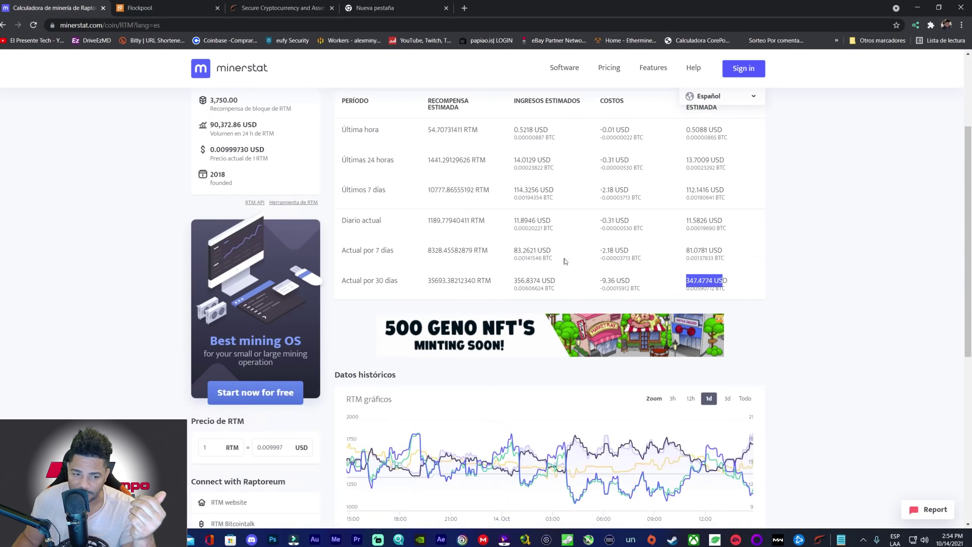
scroll(658, 268, "up", 3)
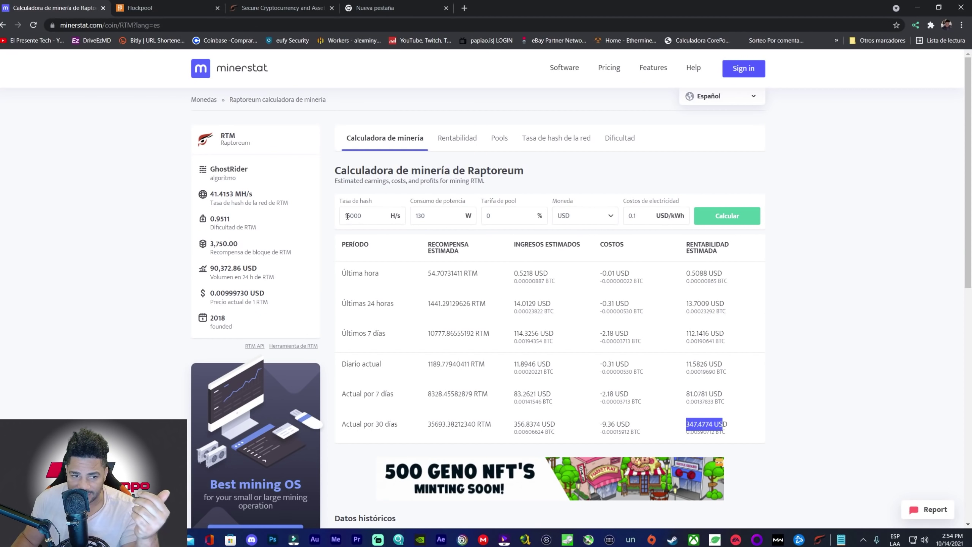
Review the 15000 H/s estimates, switch to Chia Blockchain to highlight the wallet's total balance, and minimize it.
left_click_drag(347, 216, 365, 218)
scroll(651, 261, "down", 3)
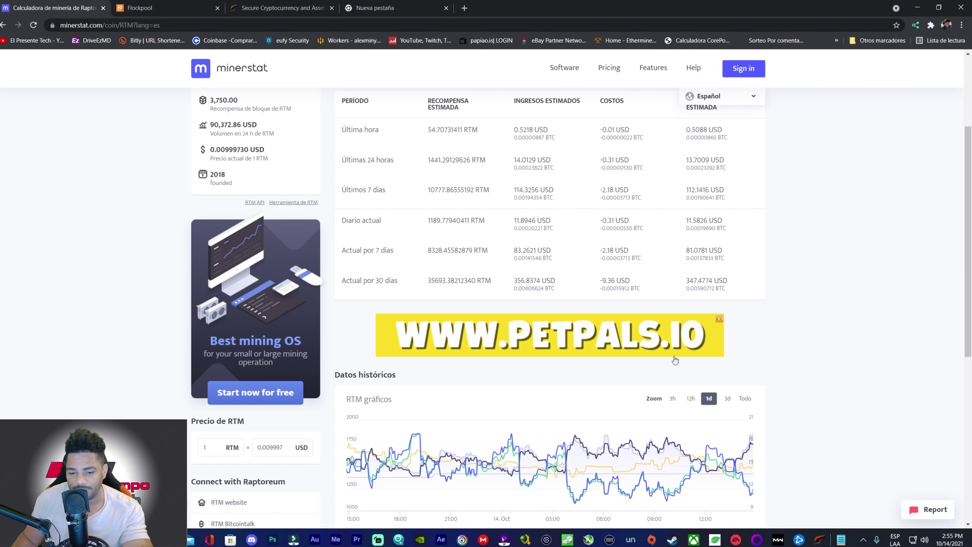
key("alt+Tab")
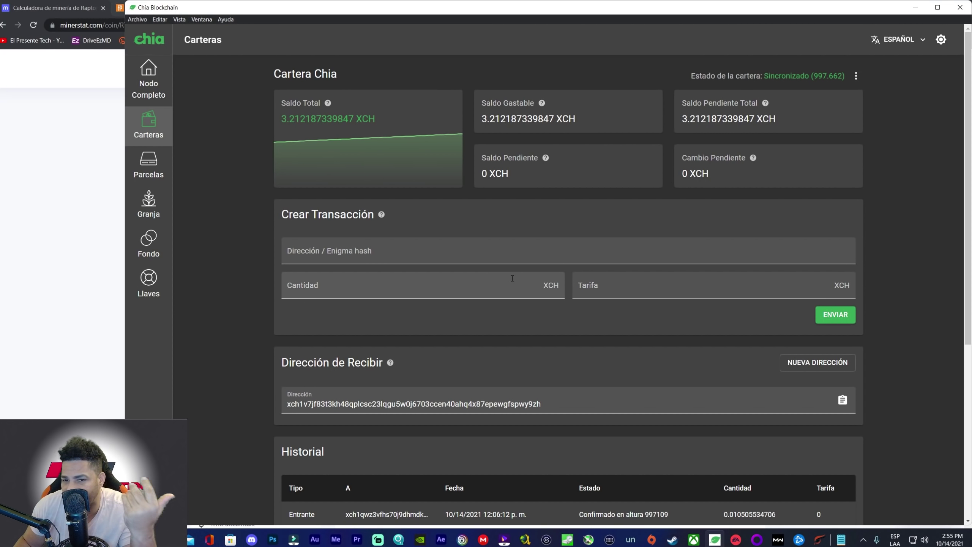
mouse_move(339, 146)
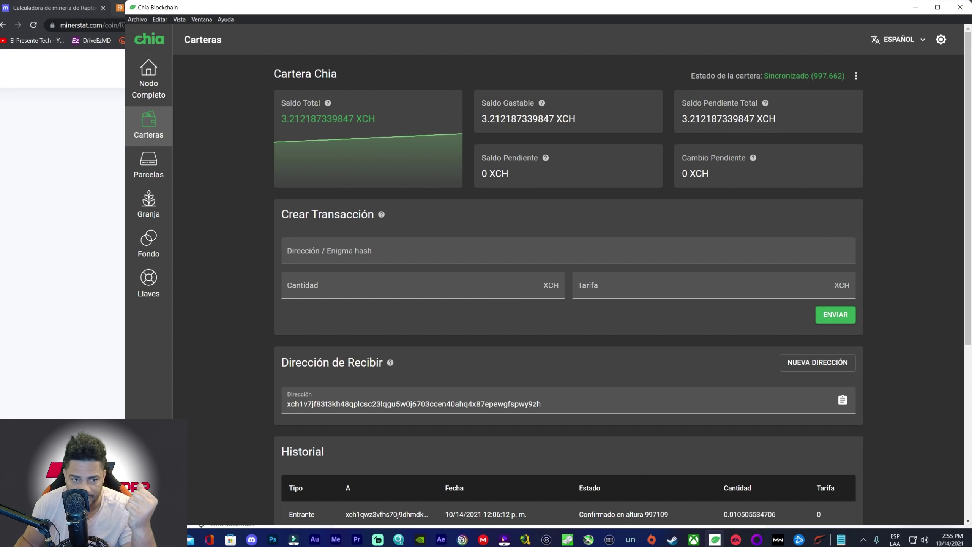
left_click_drag(283, 120, 322, 121)
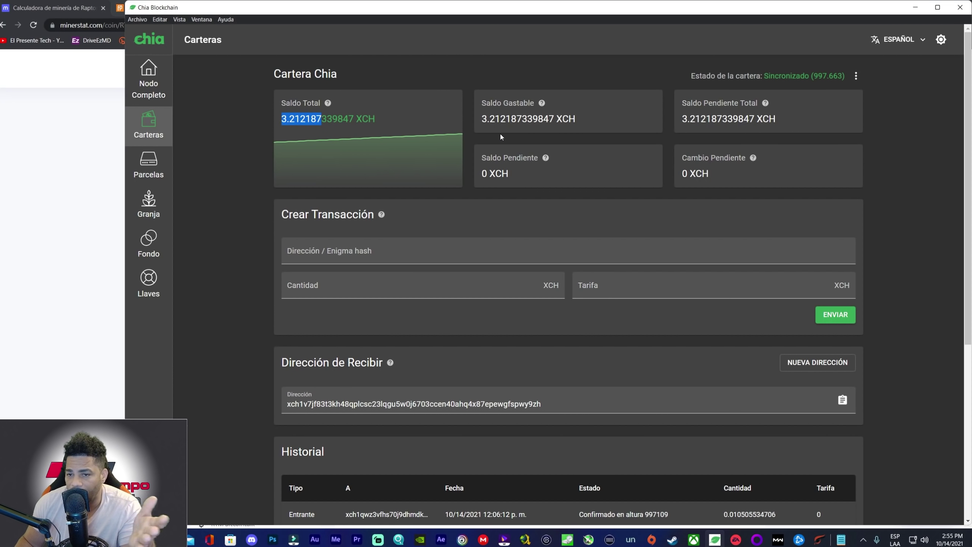
left_click(915, 7)
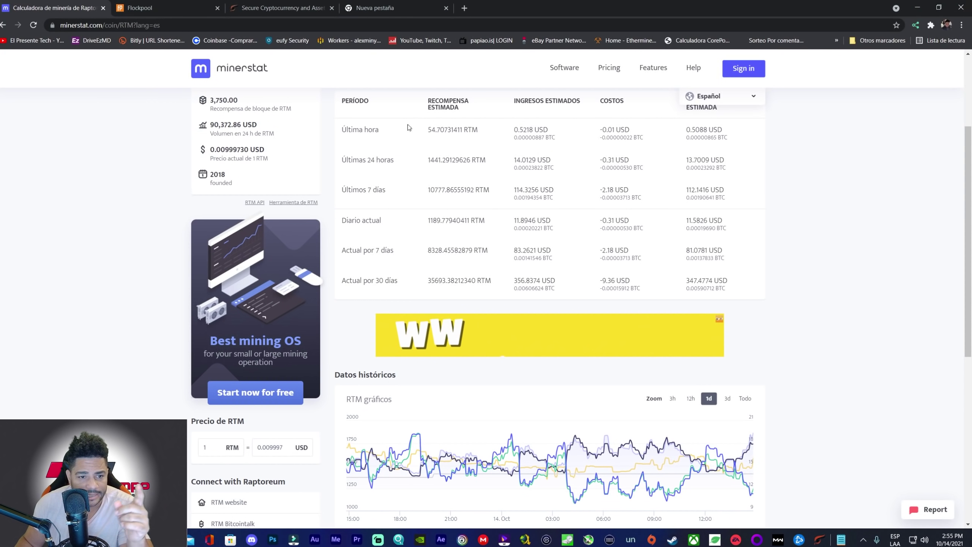
Examine the calculator's power consumption and pool fee fields alongside the estimated costs and profitability for each period.
scroll(407, 128, "up", 4)
key("Tab")
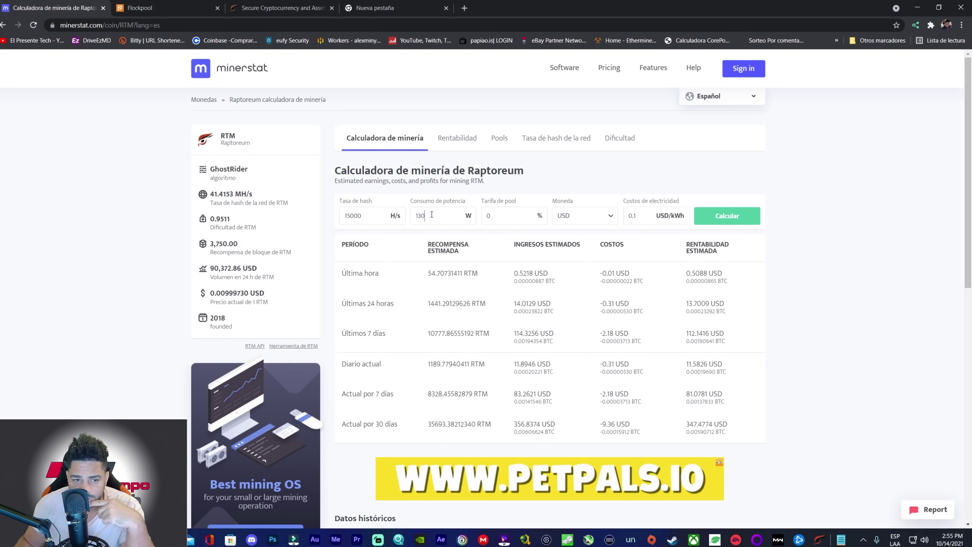
type("130")
left_click(489, 217)
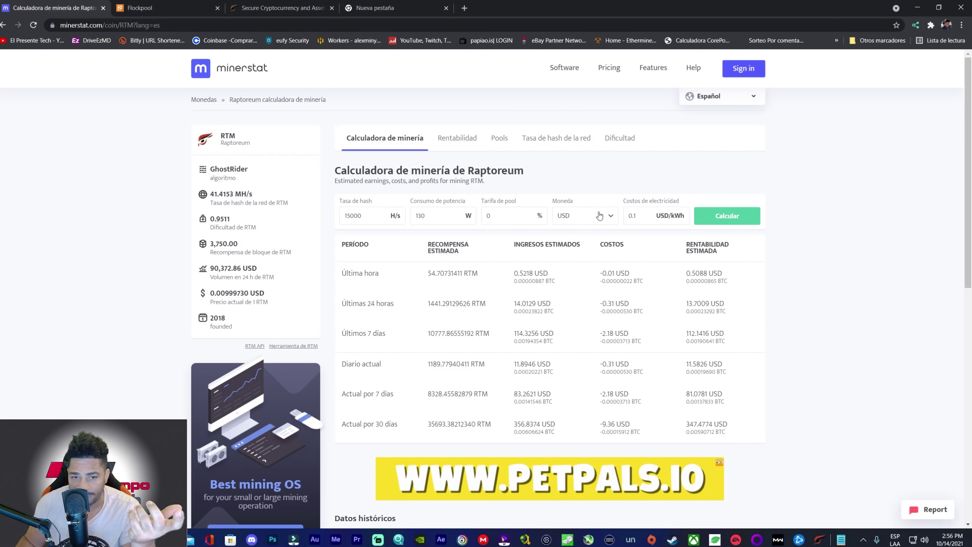
left_click(497, 213)
left_click(431, 214)
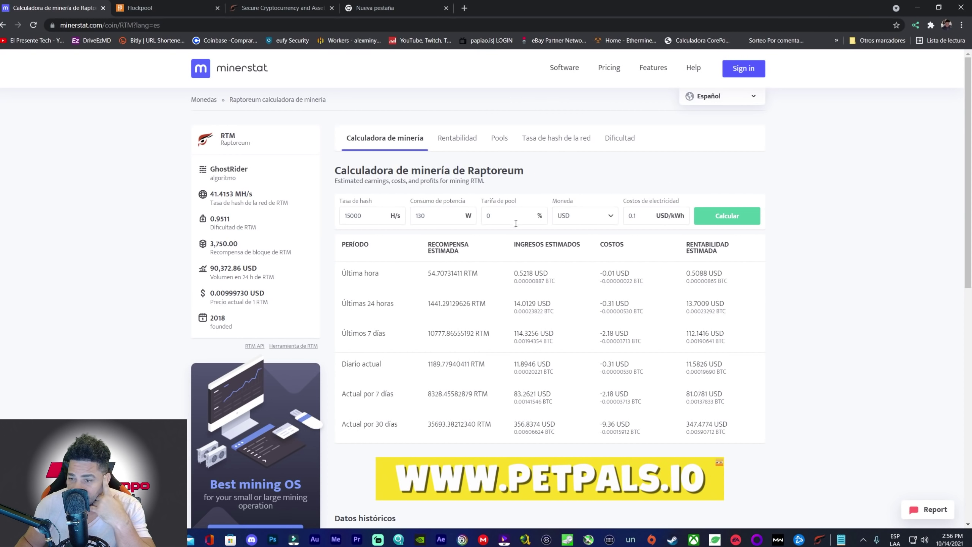
scroll(666, 251, "down", 3)
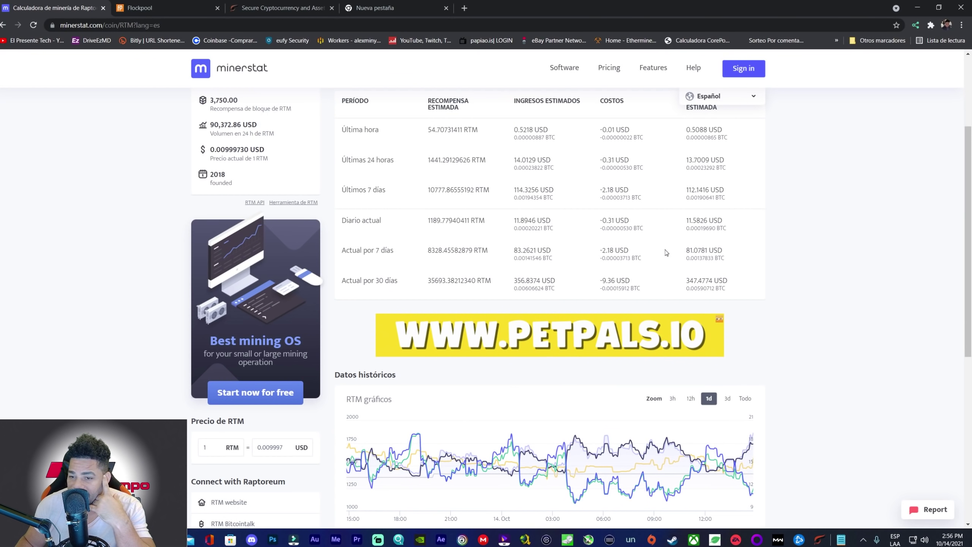
scroll(667, 251, "up", 2)
scroll(685, 279, "down", 2)
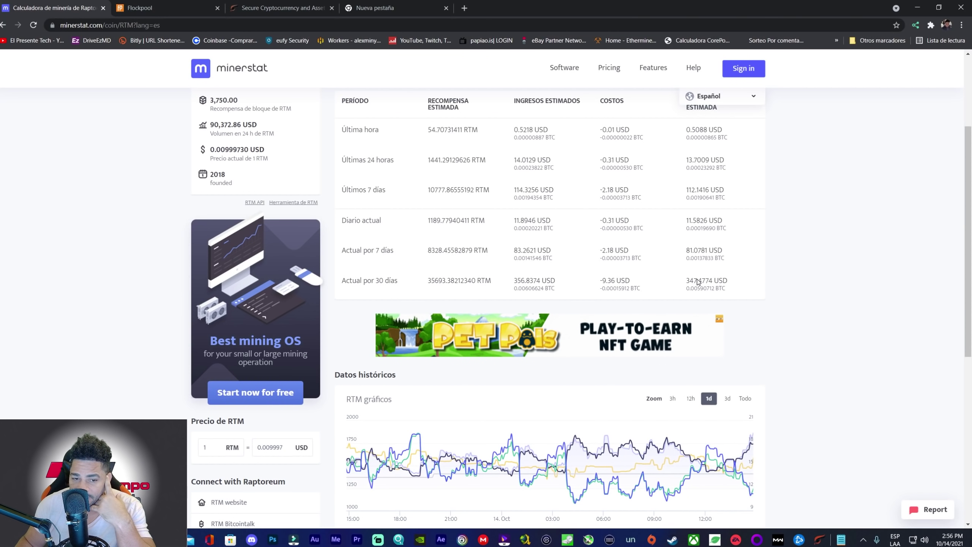
Set the power consumption to 0 W and recalculate the Raptoreum earnings.
scroll(696, 281, "up", 3)
left_click(440, 216)
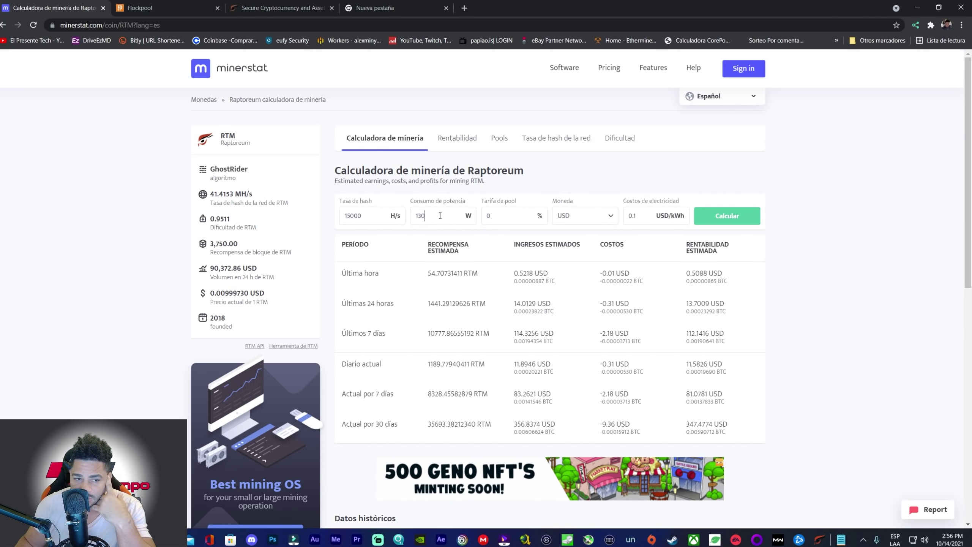
double_click(423, 210)
type("0")
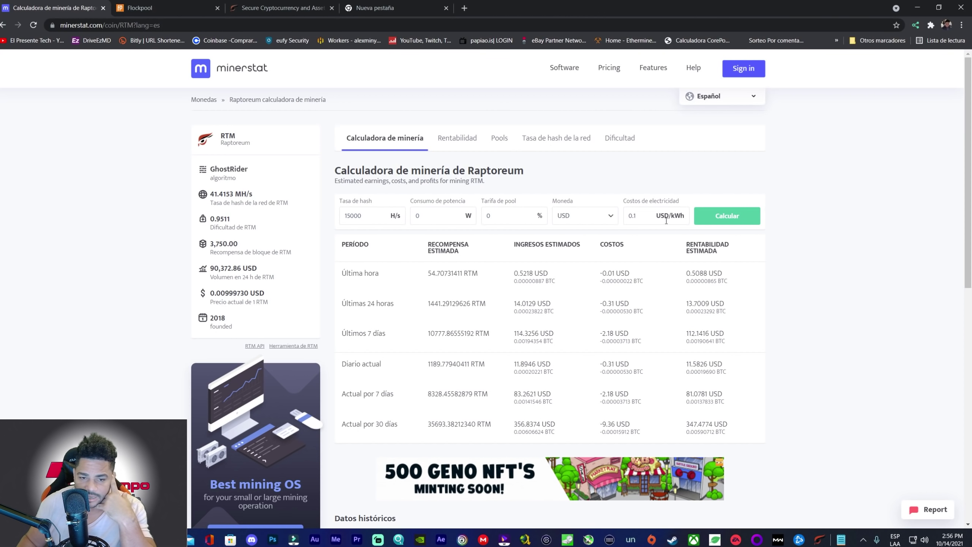
left_click(758, 215)
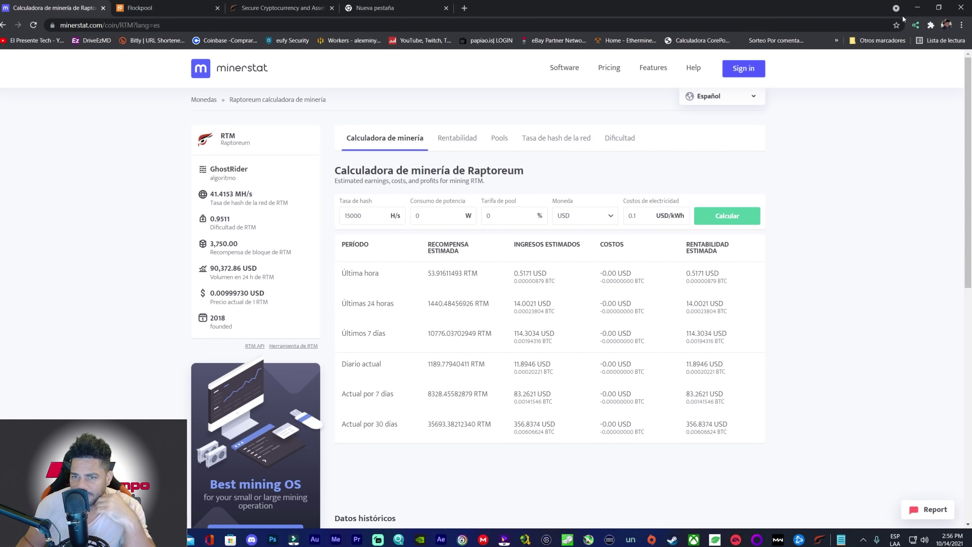
Show the download options on raptoreum.com, bring up the Raptoreum Core wallet and move its window slightly higher.
left_click(273, 8)
mouse_move(553, 93)
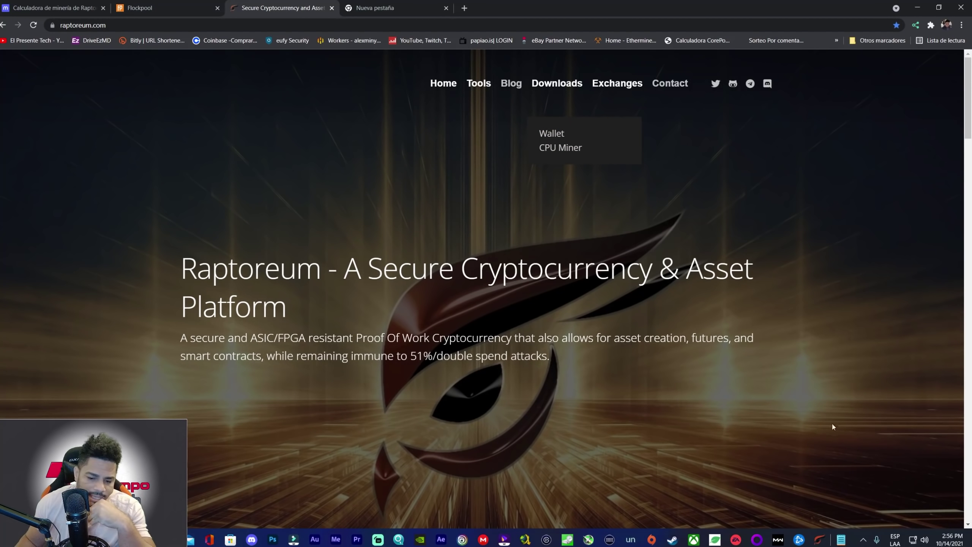
left_click(820, 540)
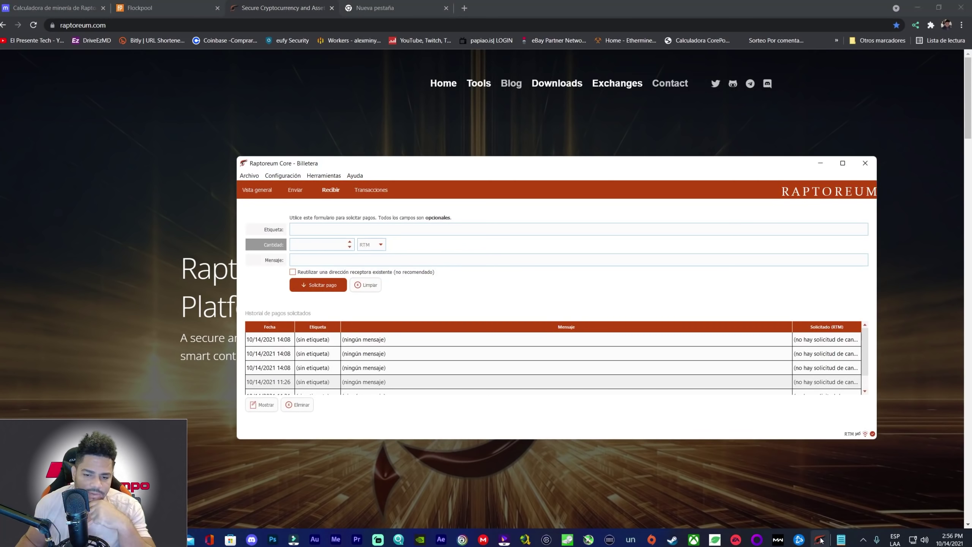
left_click_drag(570, 166, 585, 131)
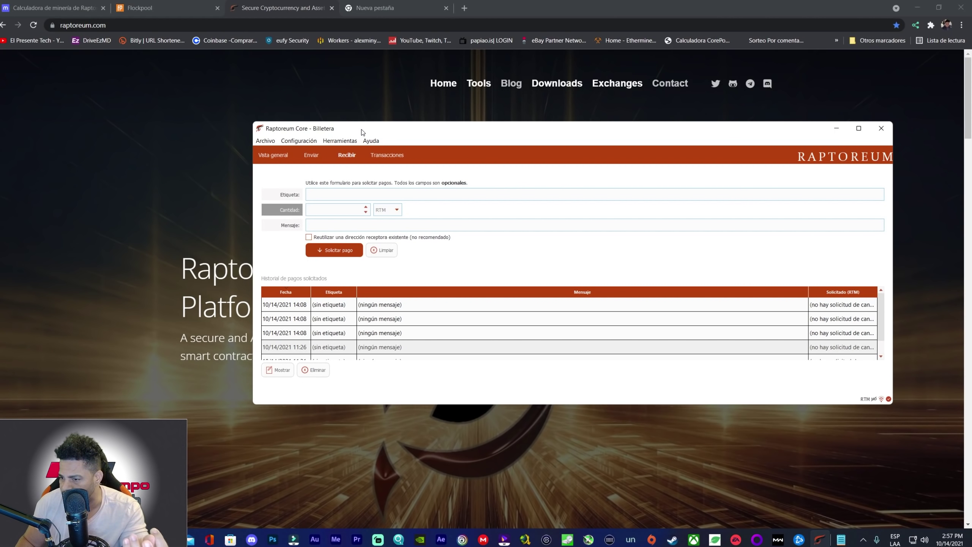
mouse_move(552, 89)
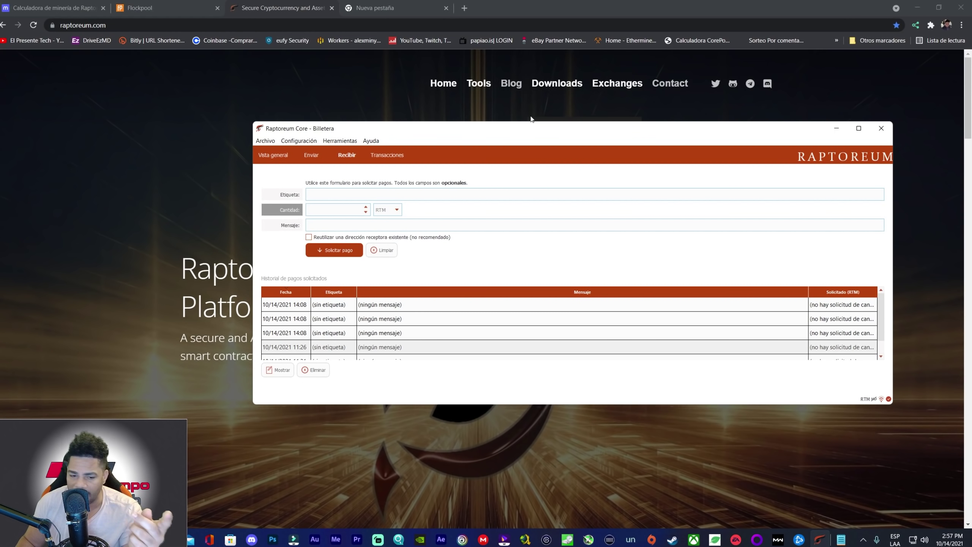
Return to raptoreum.com, look through the homepage down to the Raptoreum Exchanges section and go back to its beginning.
key("alt+Tab")
scroll(463, 385, "down", 5)
scroll(482, 350, "down", 15)
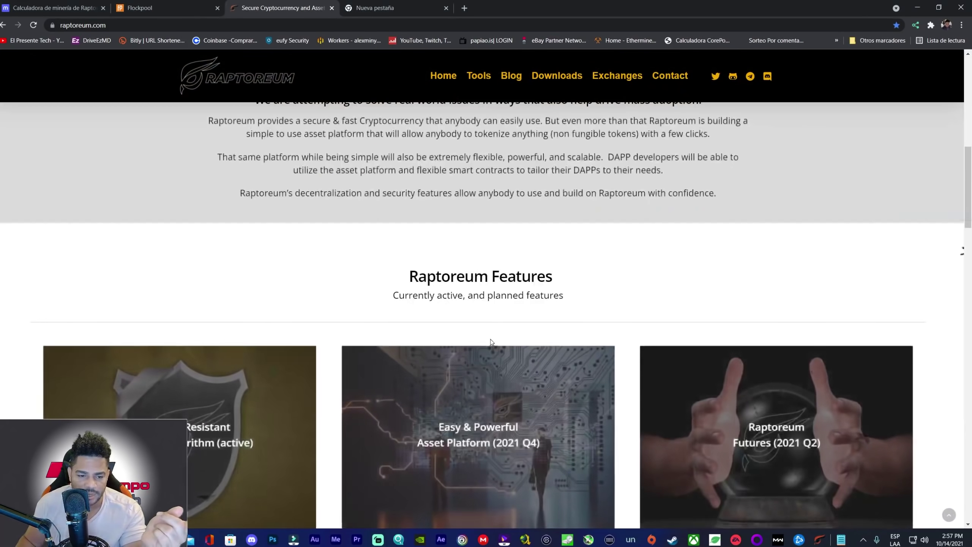
scroll(513, 333, "down", 10)
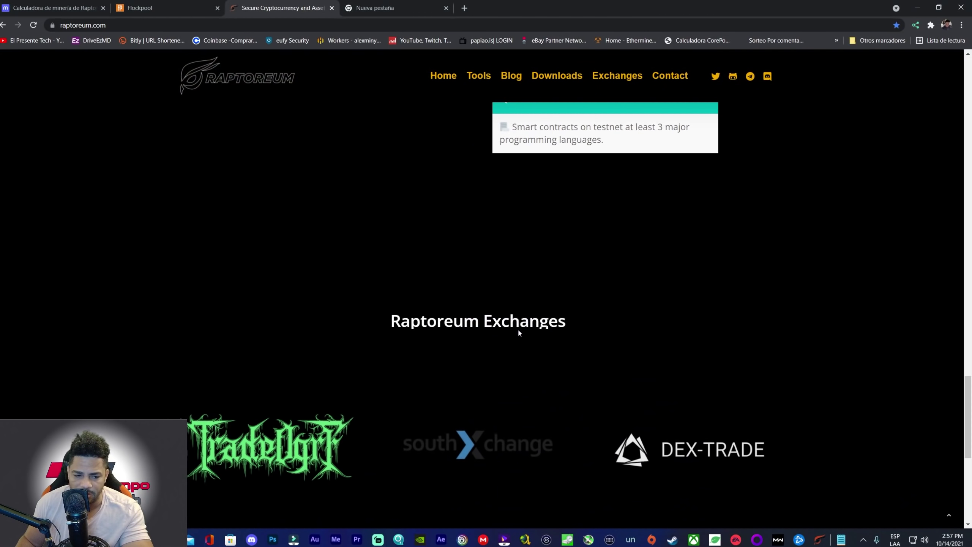
scroll(530, 332, "up", 5)
scroll(531, 331, "up", 20)
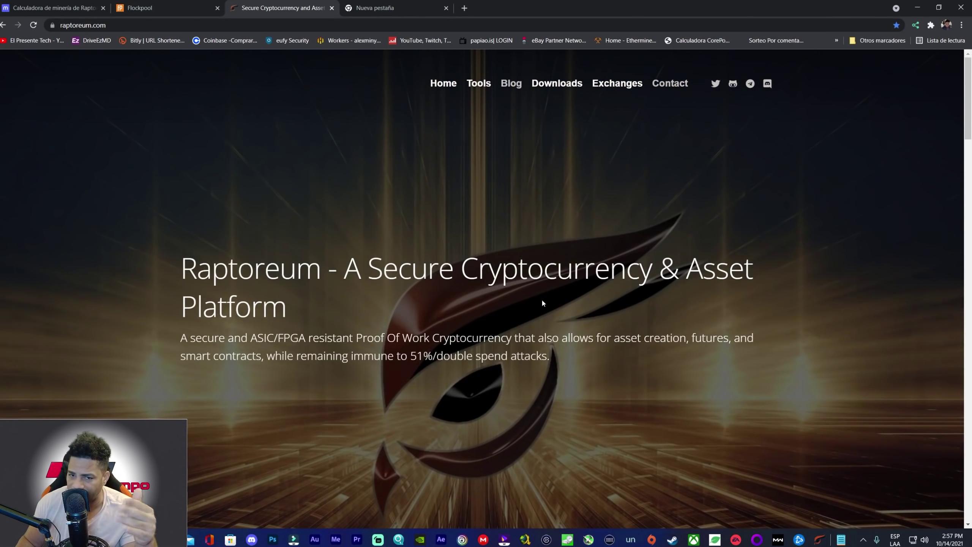
Switch to the Raptoreum Core wallet, look through its wallet backup and help options, and minimize it.
left_click(823, 538)
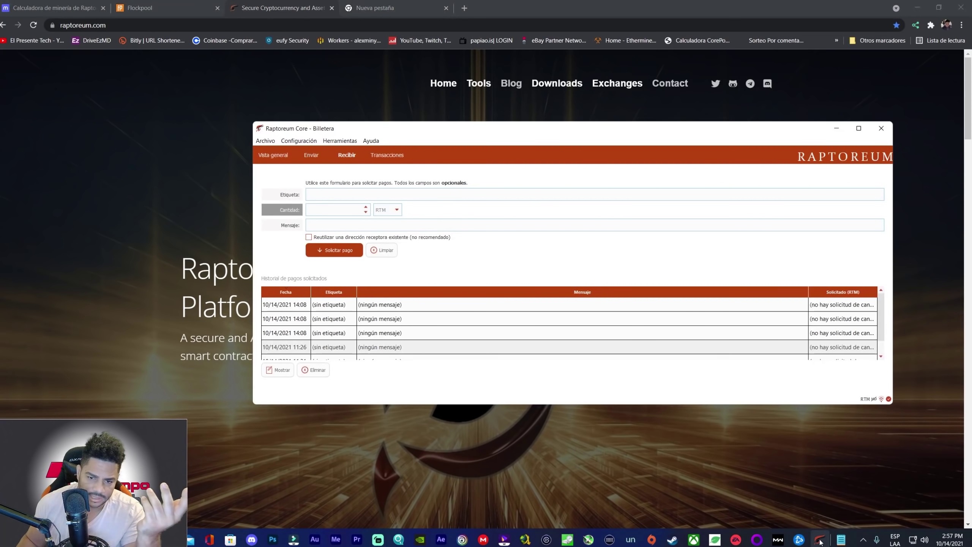
left_click(273, 141)
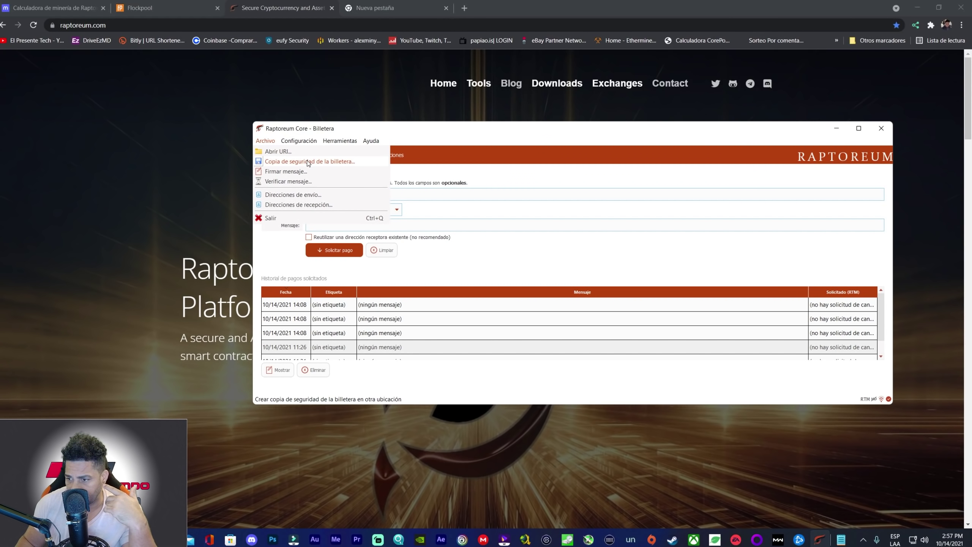
mouse_move(302, 143)
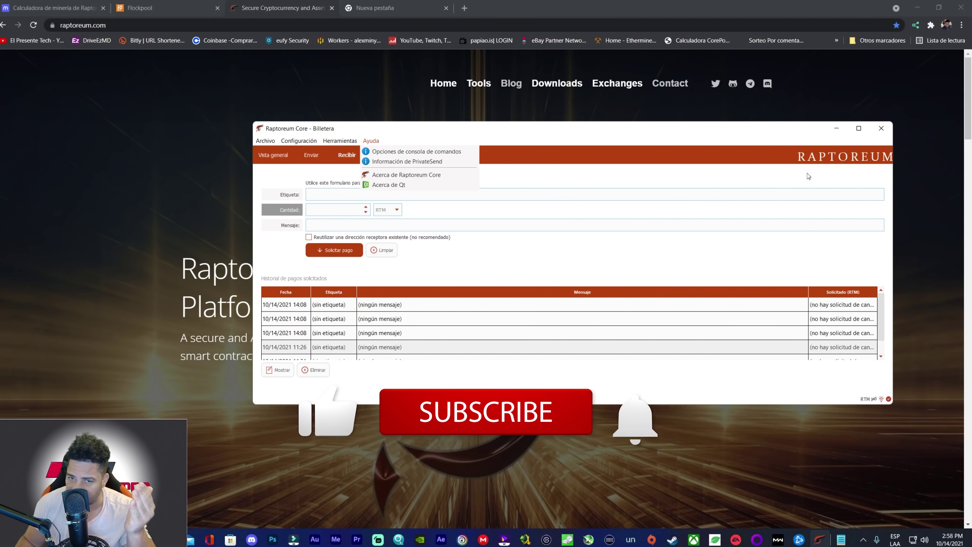
left_click(801, 142)
left_click(836, 129)
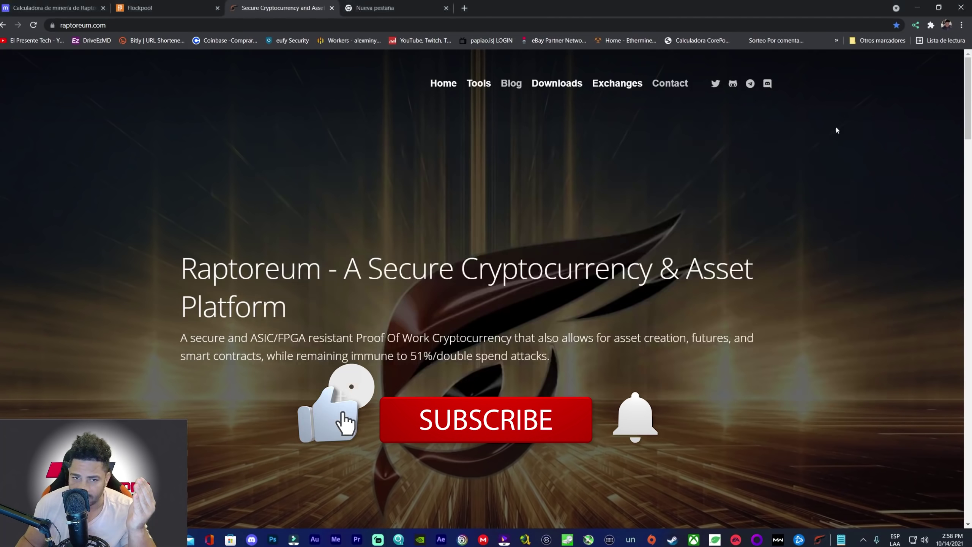
Open the wallet download from raptoreum.com to reach the GitHub release page, and enlarge the page for reading.
mouse_move(573, 91)
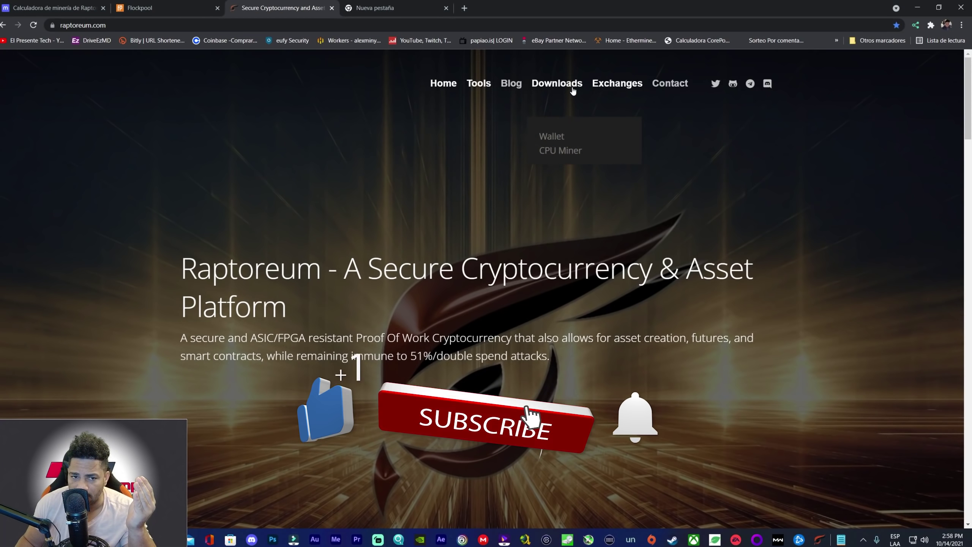
left_click(553, 137)
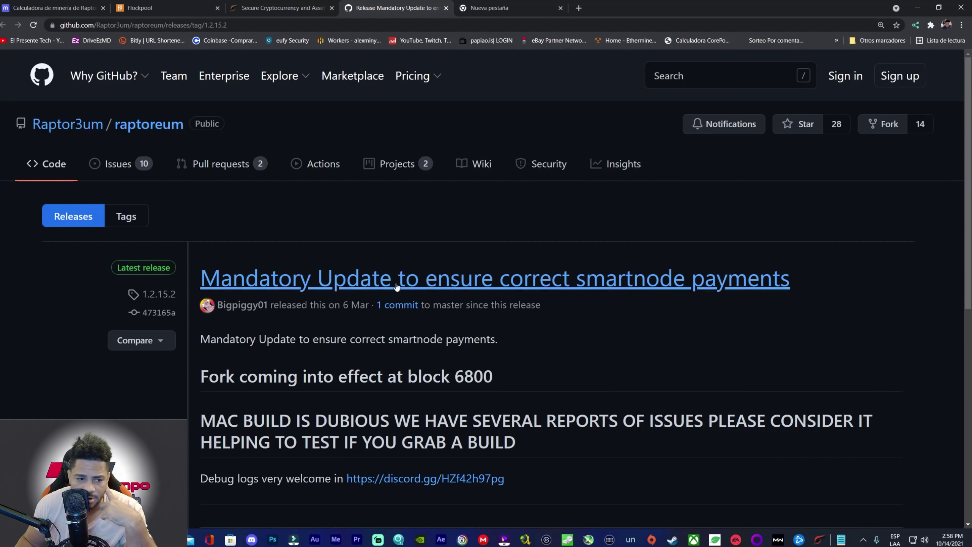
key("ctrl+plus")
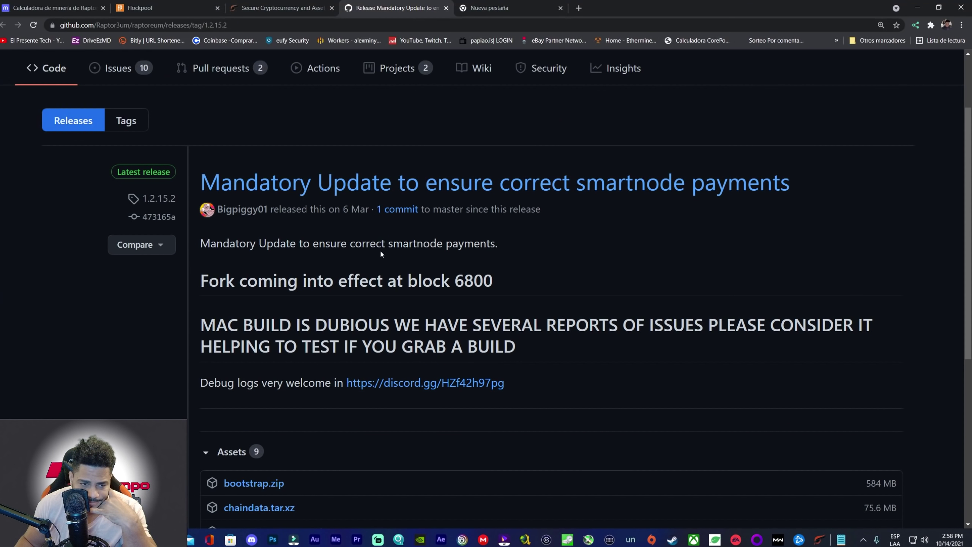
scroll(486, 288, "up", 2)
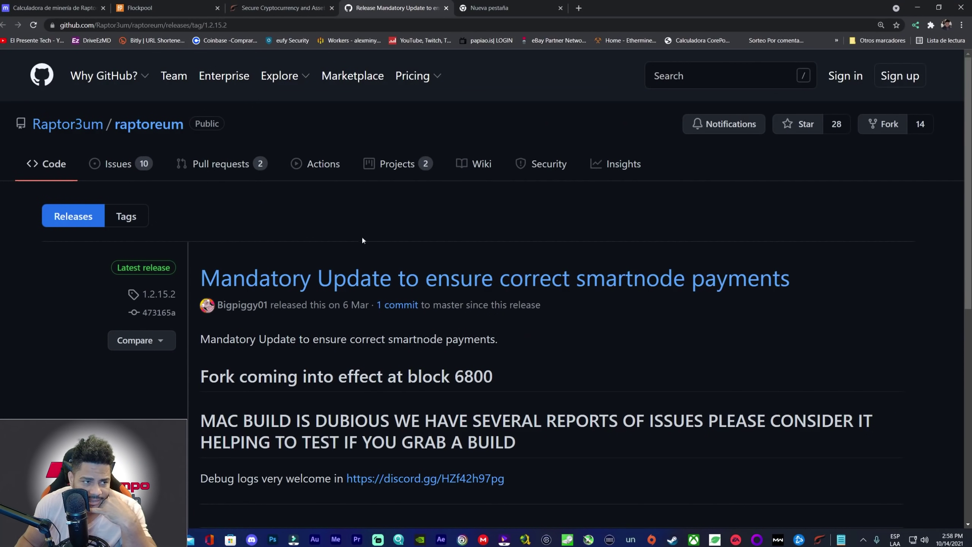
Request the download of raptoreum_1.2.15.2_windows_64.zip from the release assets and cancel it.
scroll(392, 251, "down", 2)
scroll(394, 249, "down", 5)
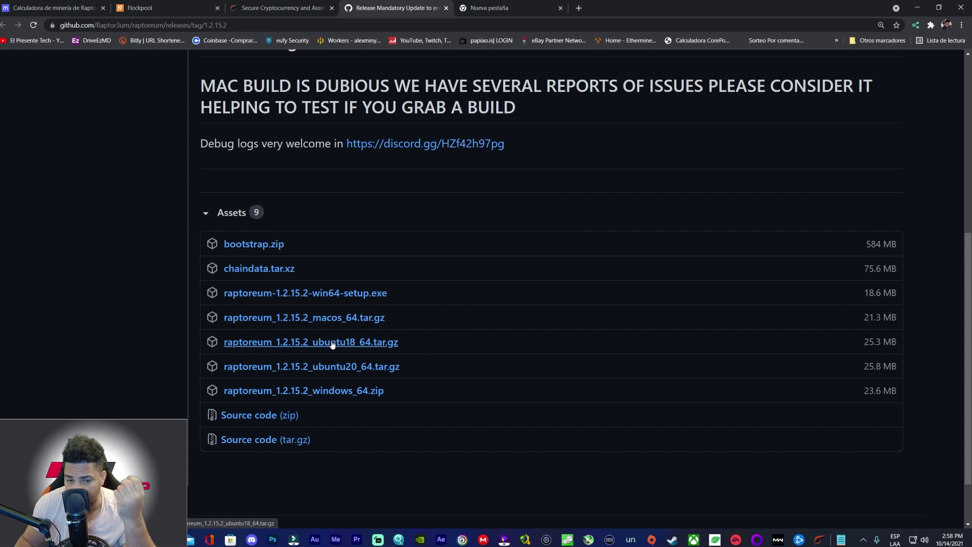
left_click(320, 394)
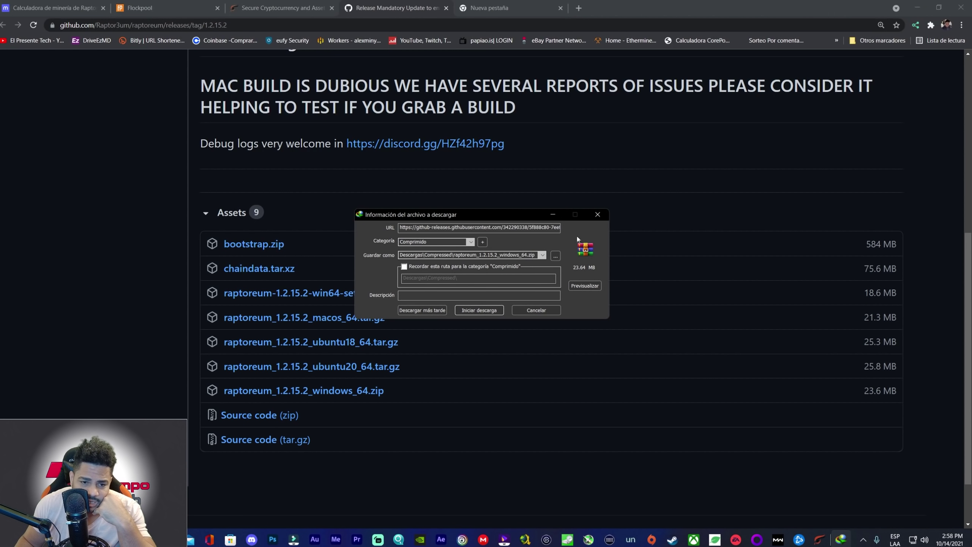
left_click(597, 215)
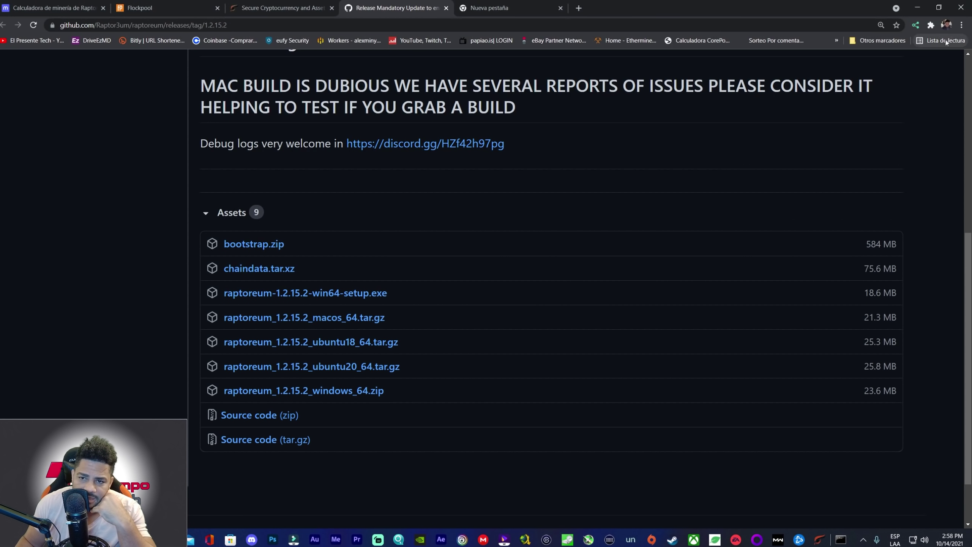
Minimize the browser to view the miner console and the Raptoreum Core wallet, and return to the GitHub release page.
left_click(918, 8)
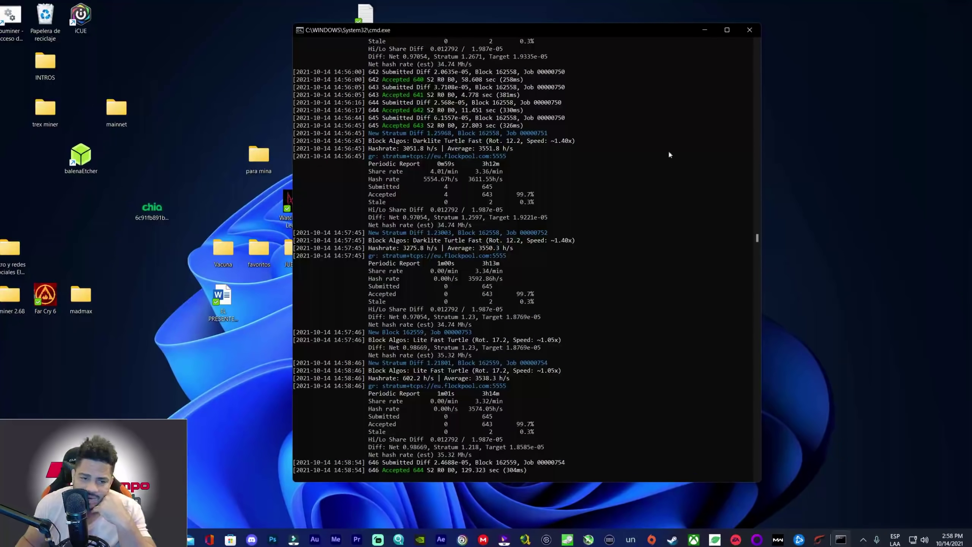
left_click(819, 539)
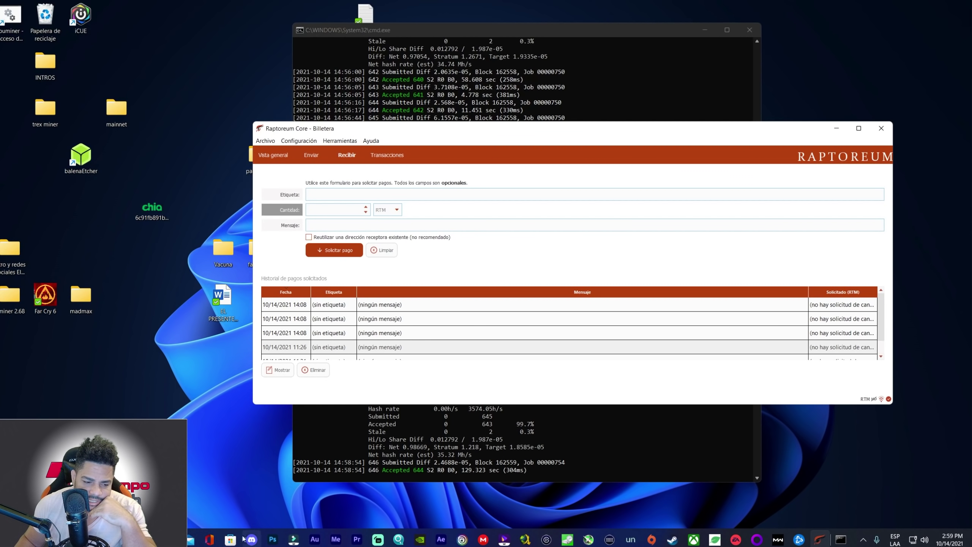
key("alt+Tab")
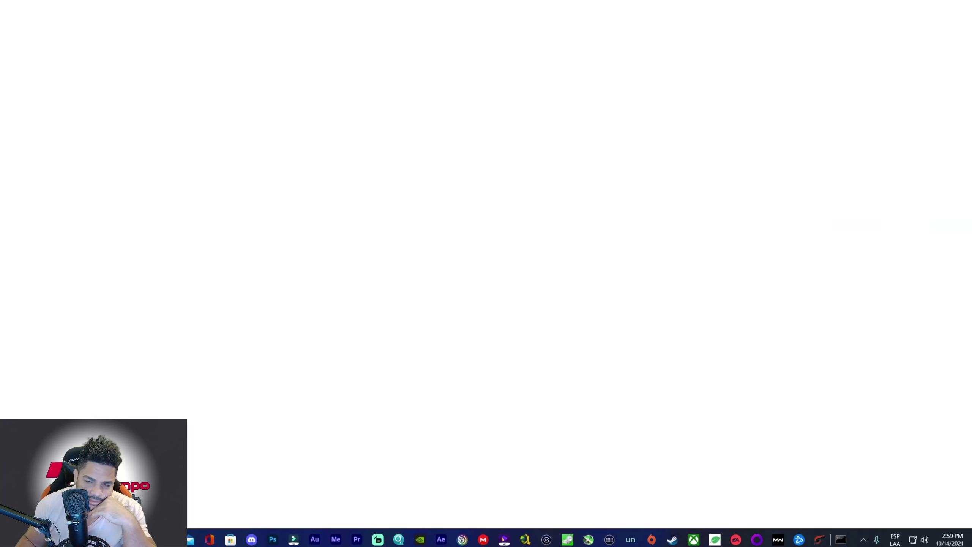
scroll(486, 268, "up", 5)
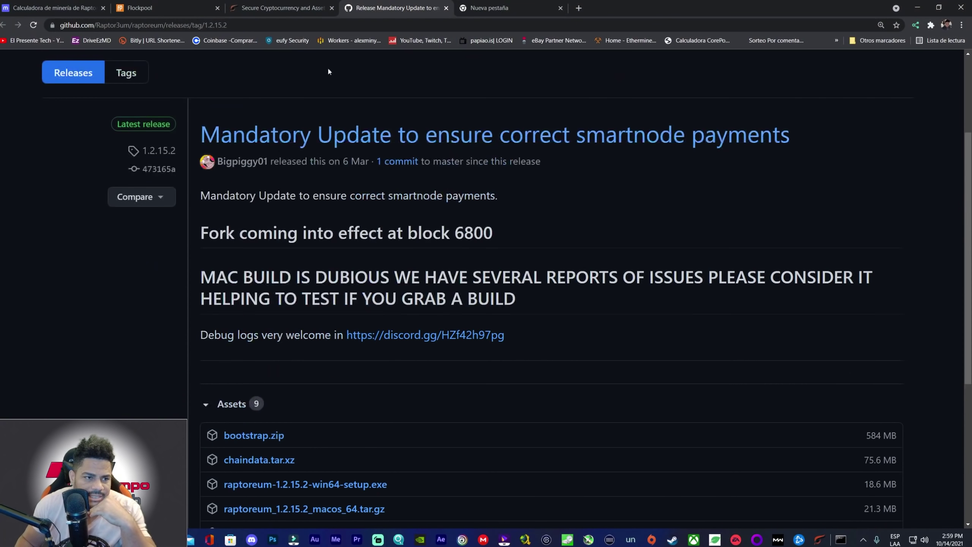
Close the wallet release page, open the CPU Miner download from raptoreum.com, and find the cpuminer-gr-1.2.2-x86_64_windows.7z asset on GitHub.
left_click(446, 8)
mouse_move(557, 84)
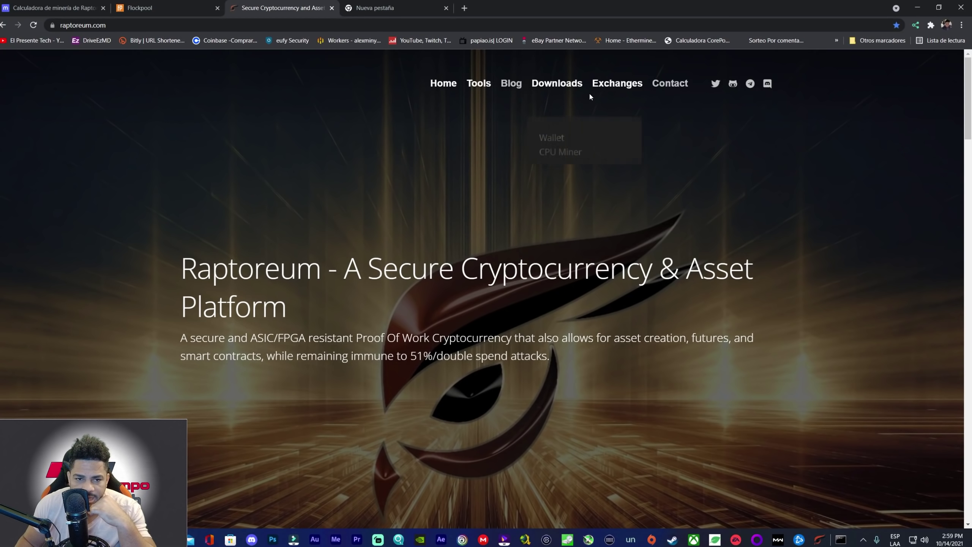
left_click(559, 149)
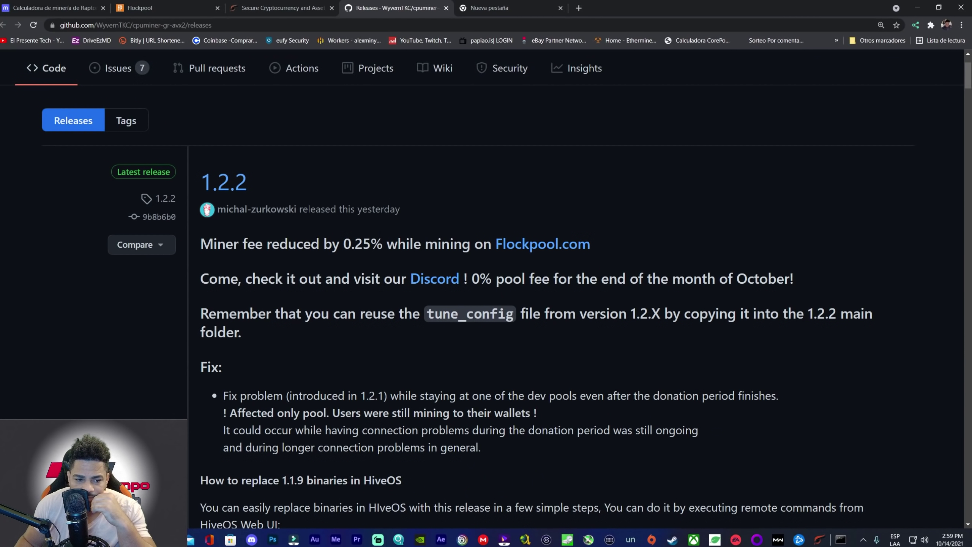
scroll(442, 276, "down", 6)
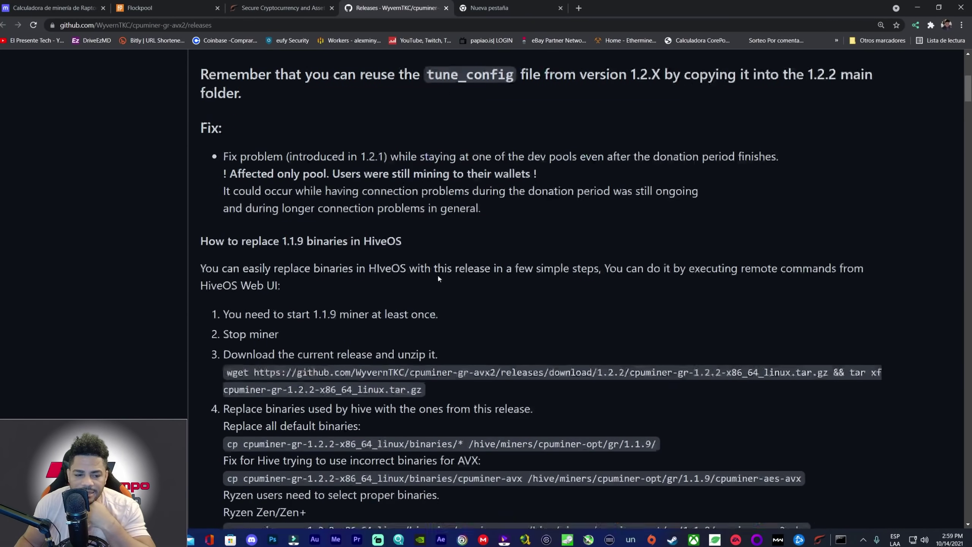
scroll(439, 278, "down", 10)
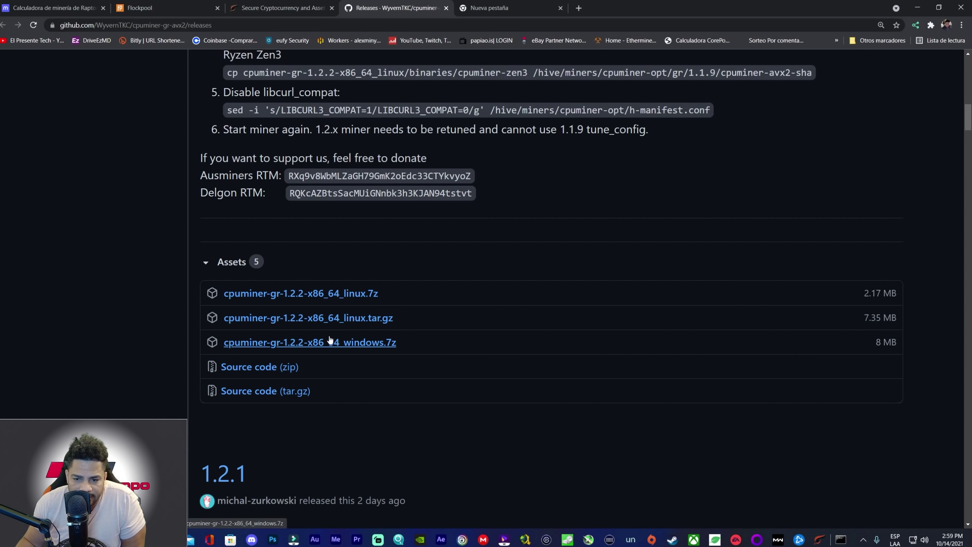
Review the cpuminer 1.2.2 release notes, highlight HiveOS in the binary replacement heading, and return to the release assets.
scroll(450, 325, "up", 5)
scroll(450, 325, "up", 13)
scroll(429, 324, "down", 3)
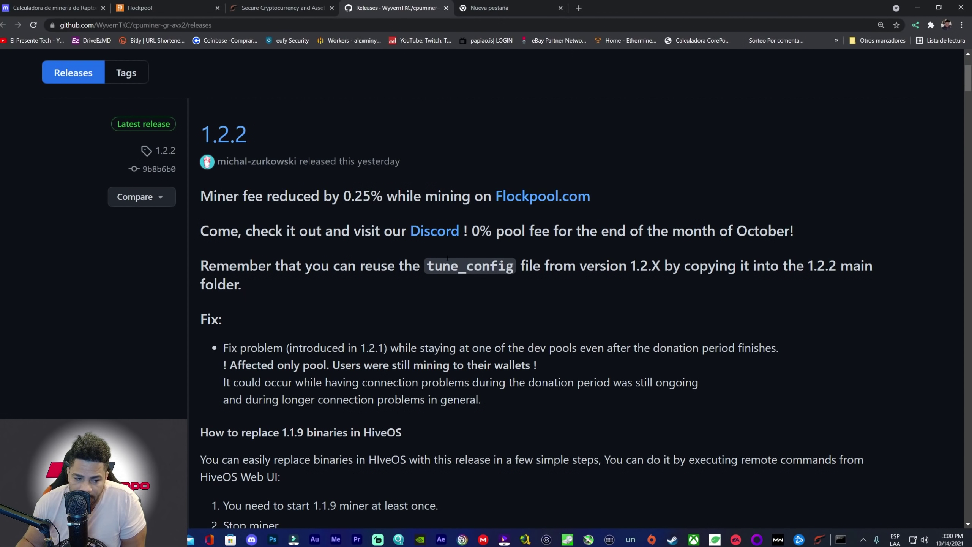
scroll(441, 258, "down", 5)
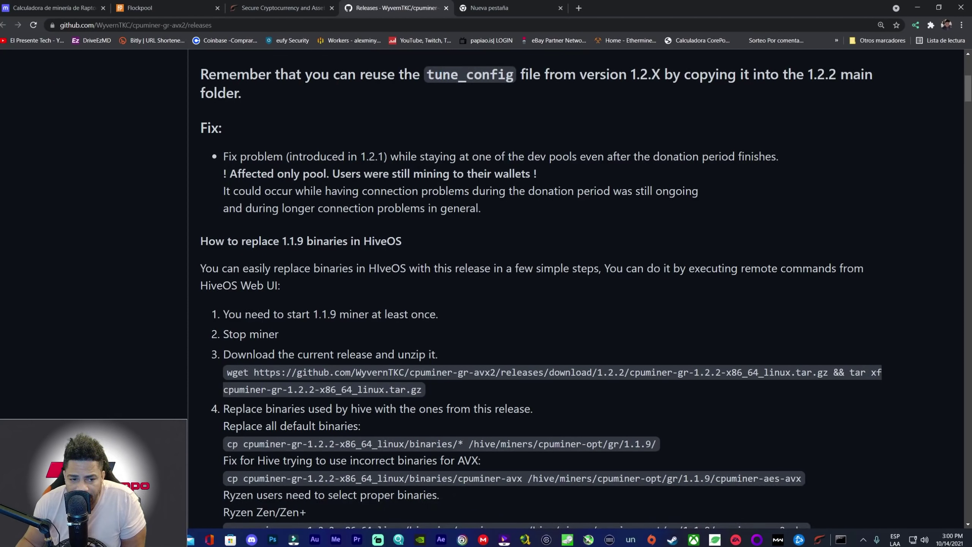
left_click_drag(404, 241, 364, 241)
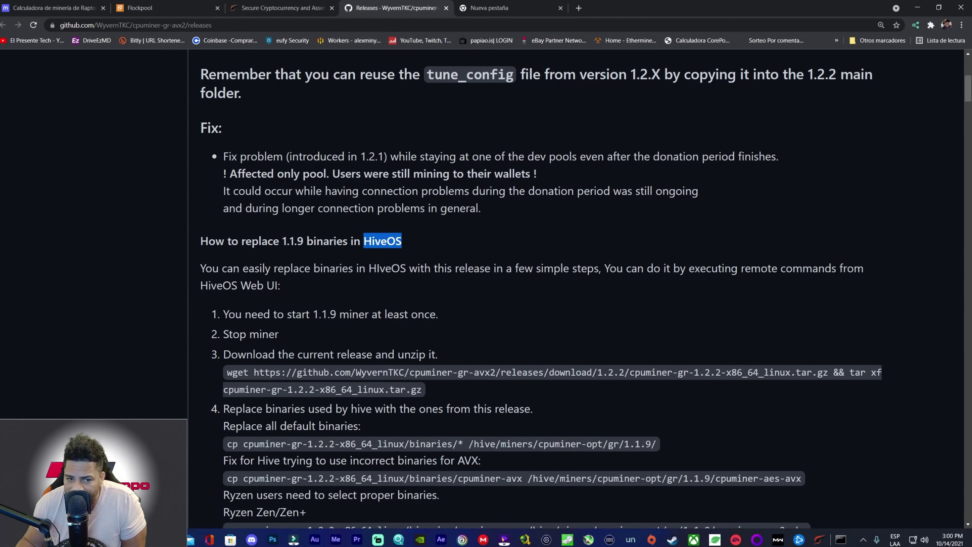
scroll(424, 247, "up", 2)
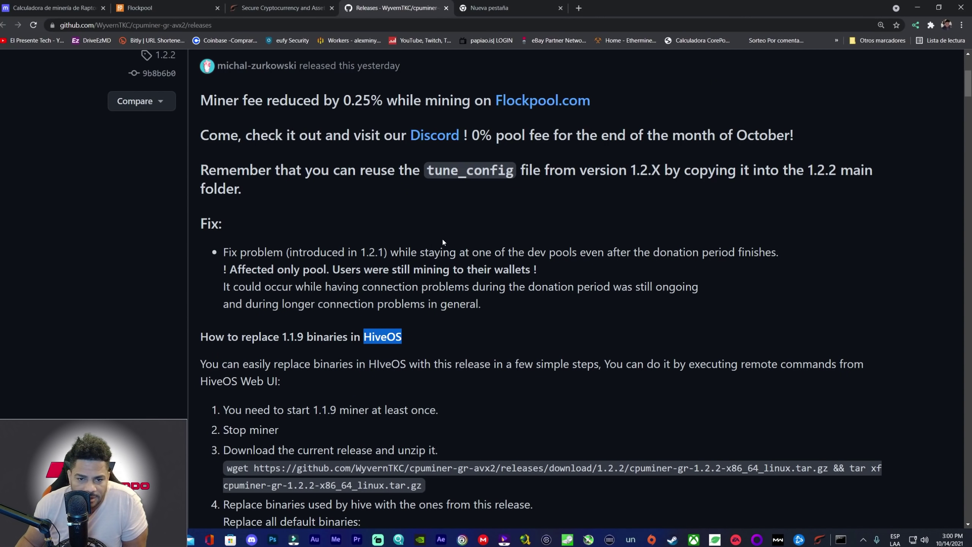
scroll(433, 243, "down", 4)
scroll(450, 270, "up", 8)
scroll(389, 231, "up", 1)
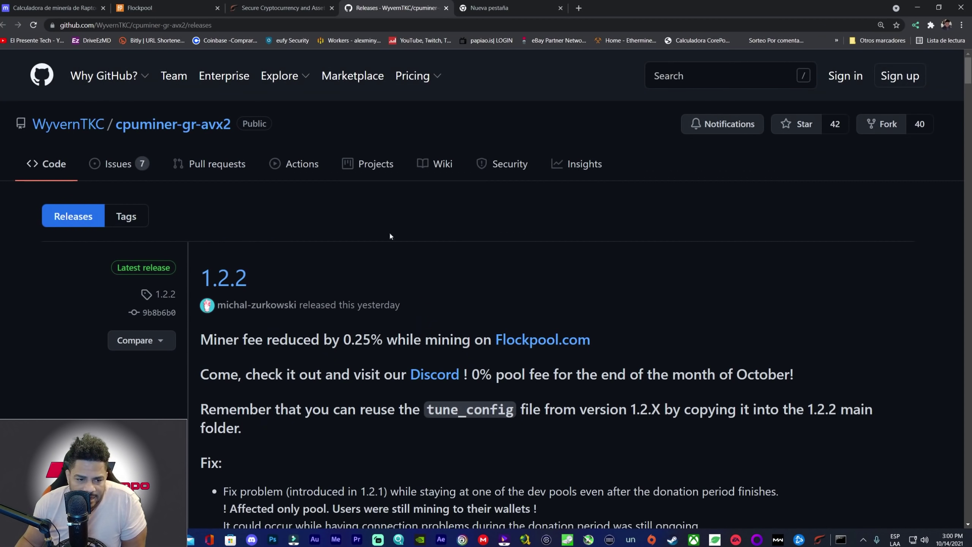
scroll(458, 334, "down", 20)
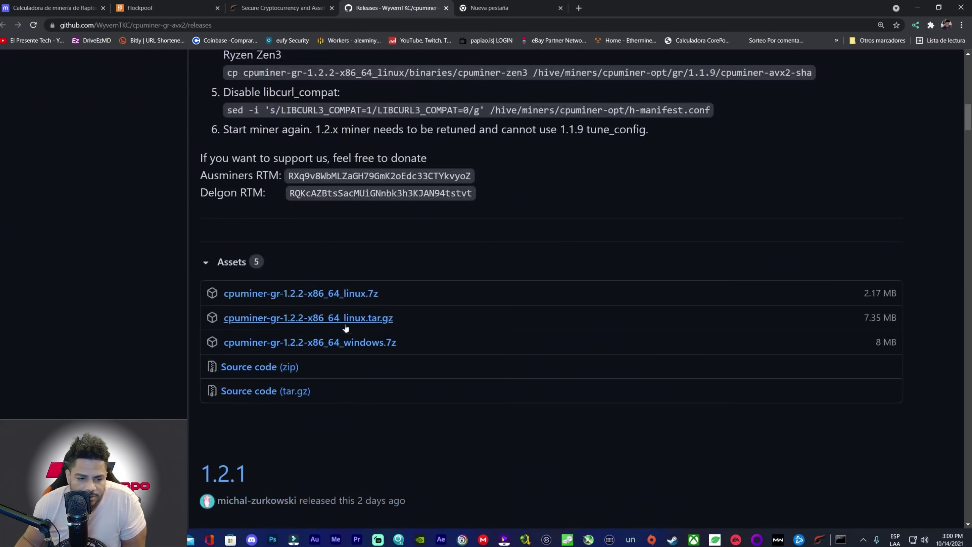
Minimize the browser, switch to File Explorer, and open the Raptoreum folder inside para mina on the desktop.
left_click(915, 9)
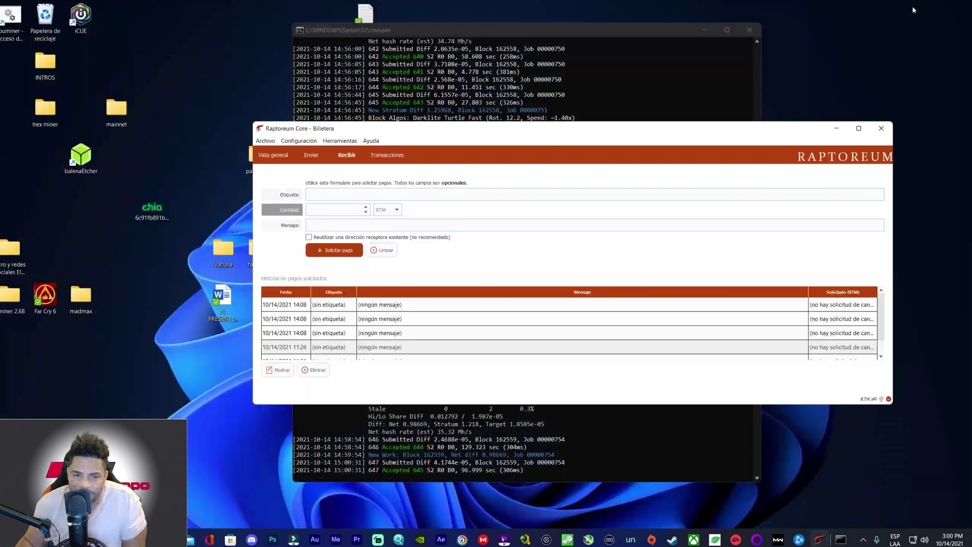
left_click(191, 540)
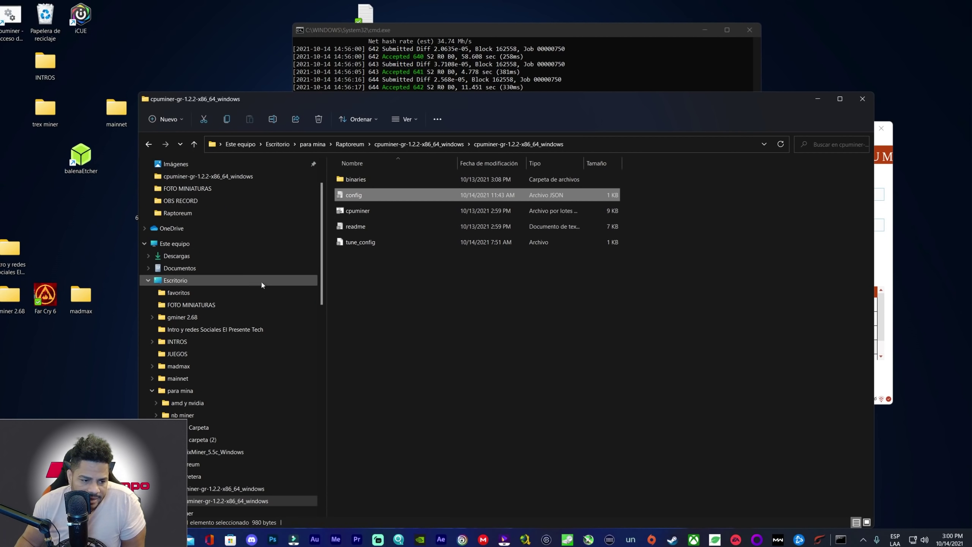
scroll(214, 421, "down", 1)
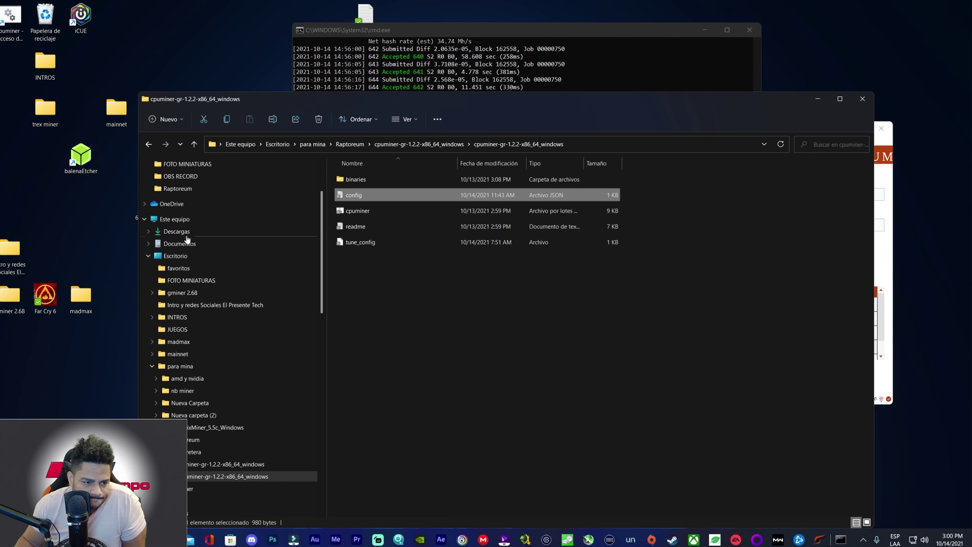
left_click(183, 220)
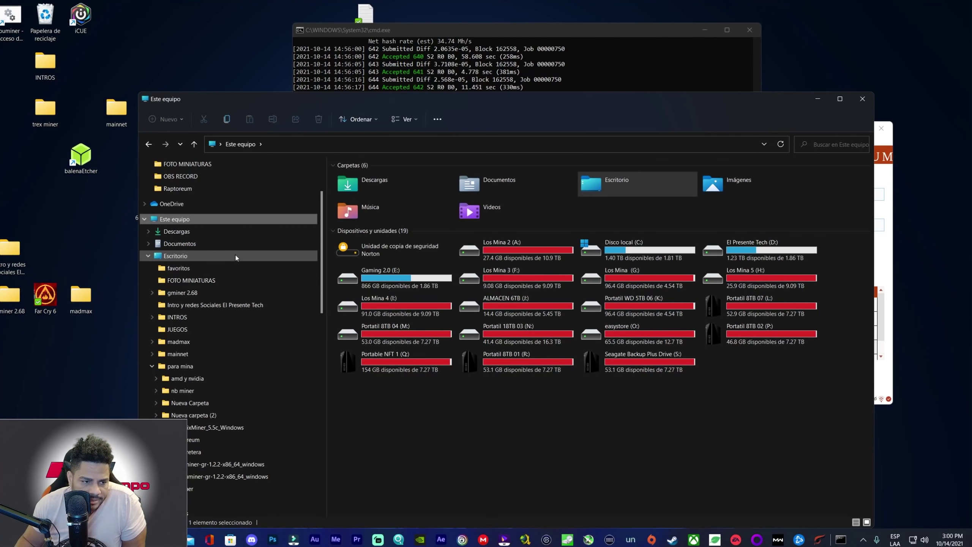
scroll(205, 196, "up", 2)
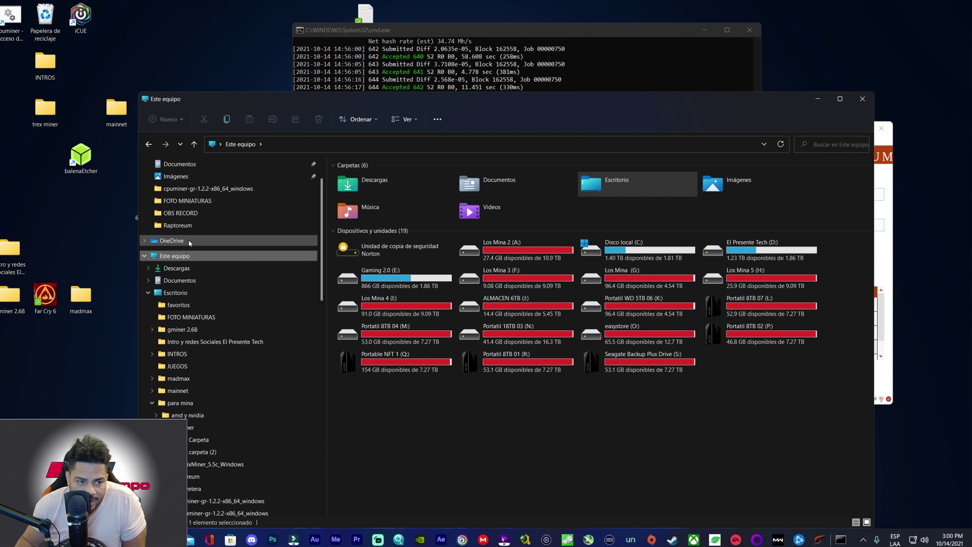
scroll(187, 238, "up", 1)
left_click(176, 165)
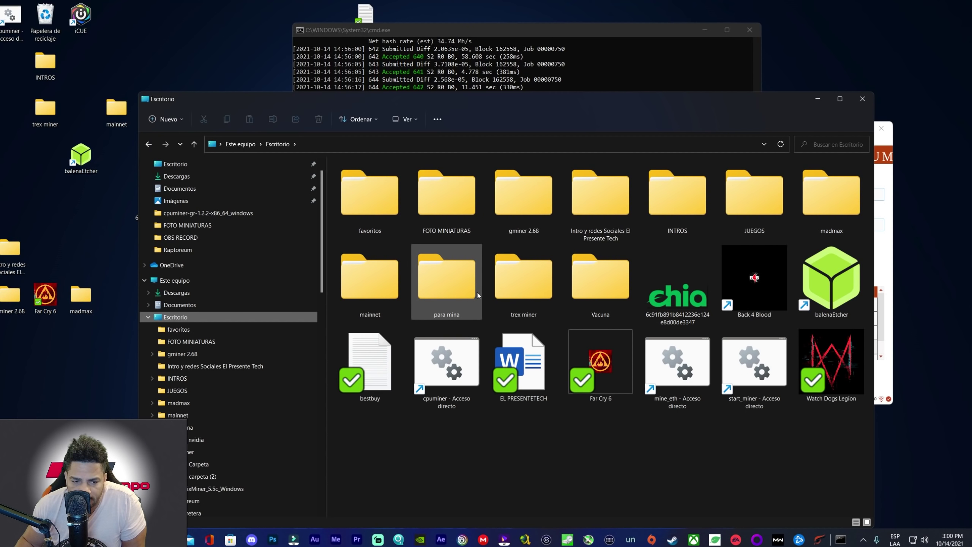
double_click(452, 291)
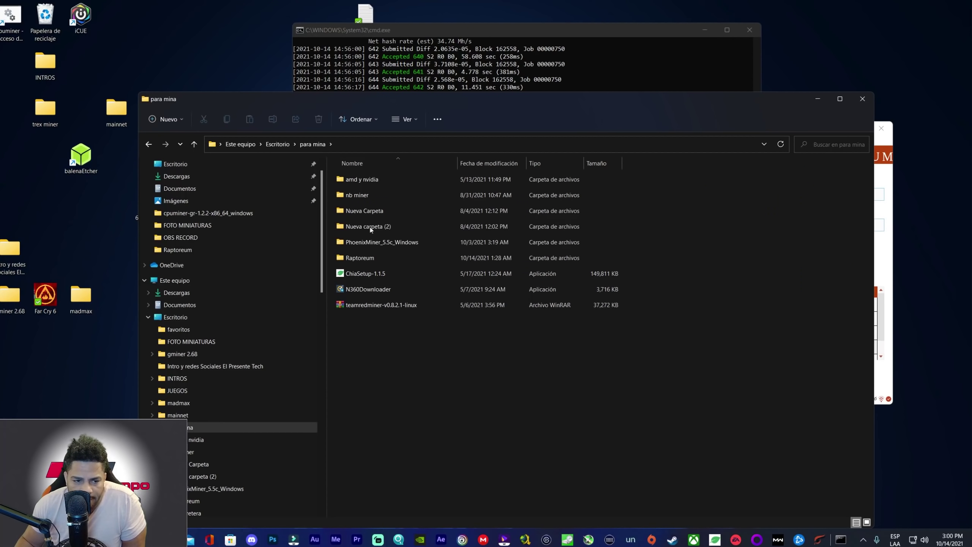
double_click(369, 256)
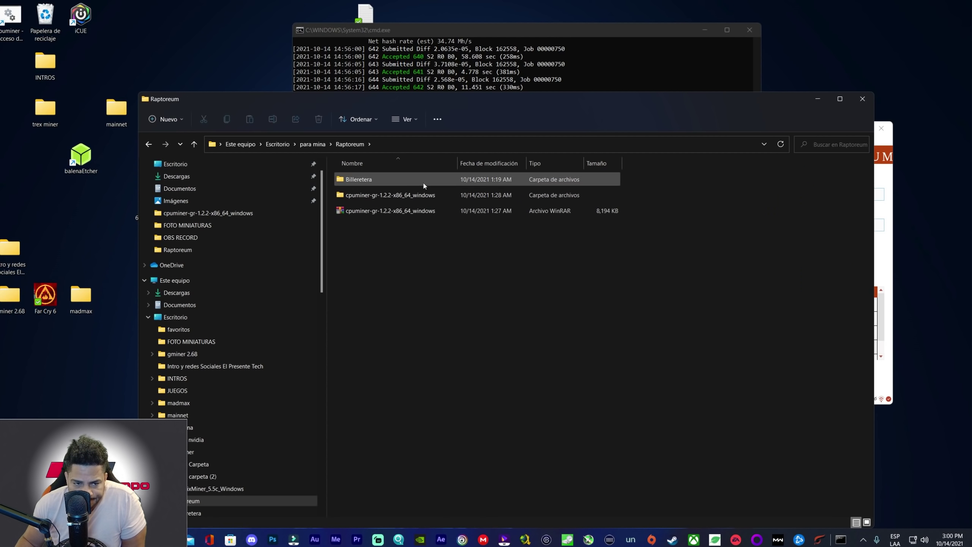
Point out the cpuminer-gr-1.2.2-x86_64_windows archive, look into the Billeretera folder, and open the innermost extracted cpuminer folder.
left_click(386, 212)
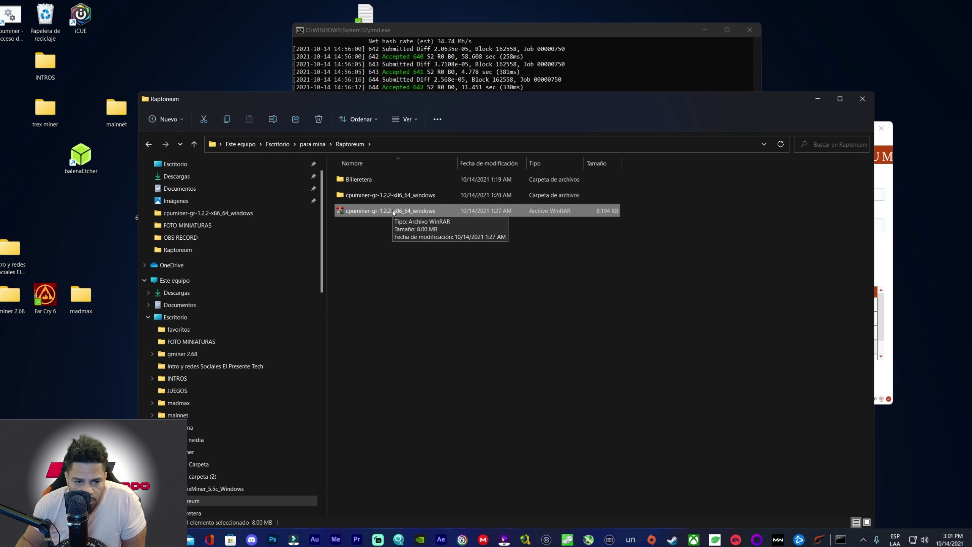
double_click(375, 195)
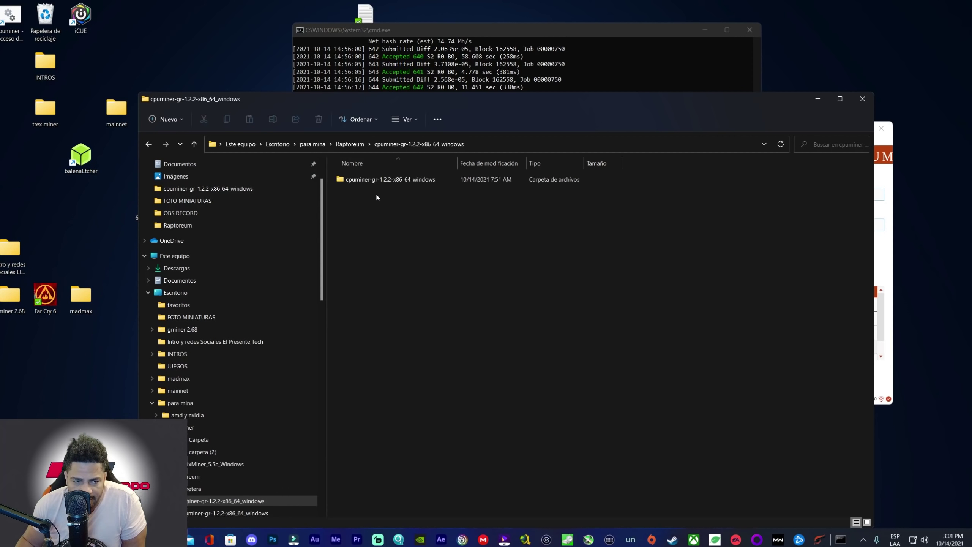
double_click(379, 184)
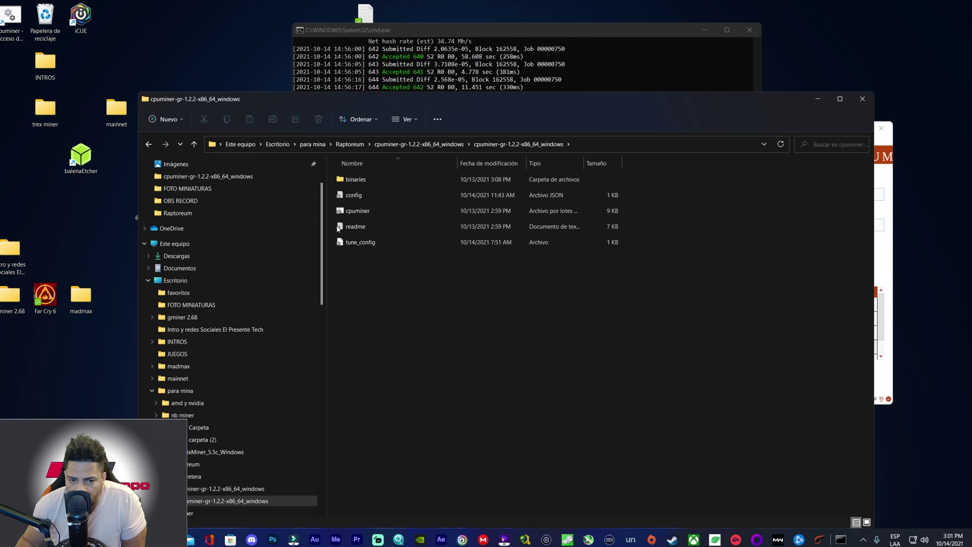
key("BackSpace")
key("BackSpace")
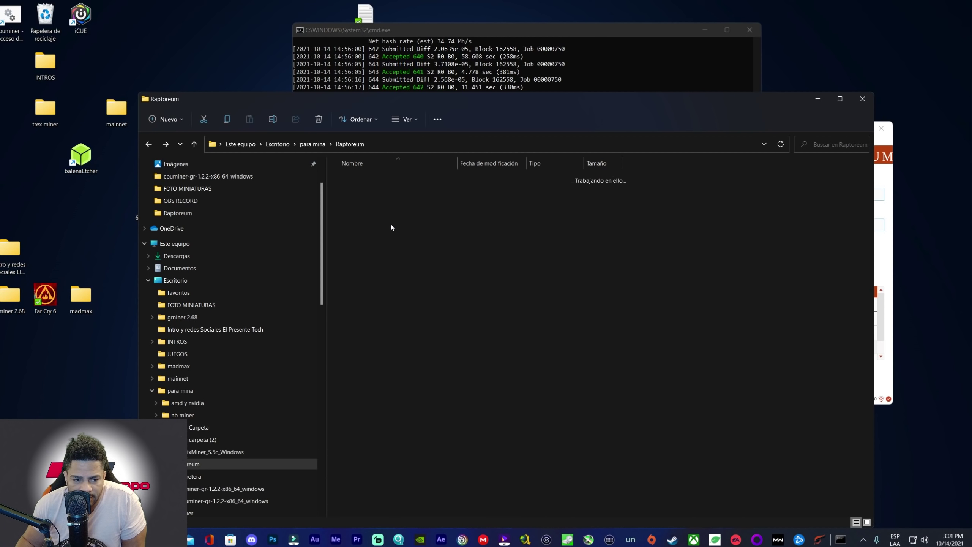
double_click(367, 180)
key("BackSpace")
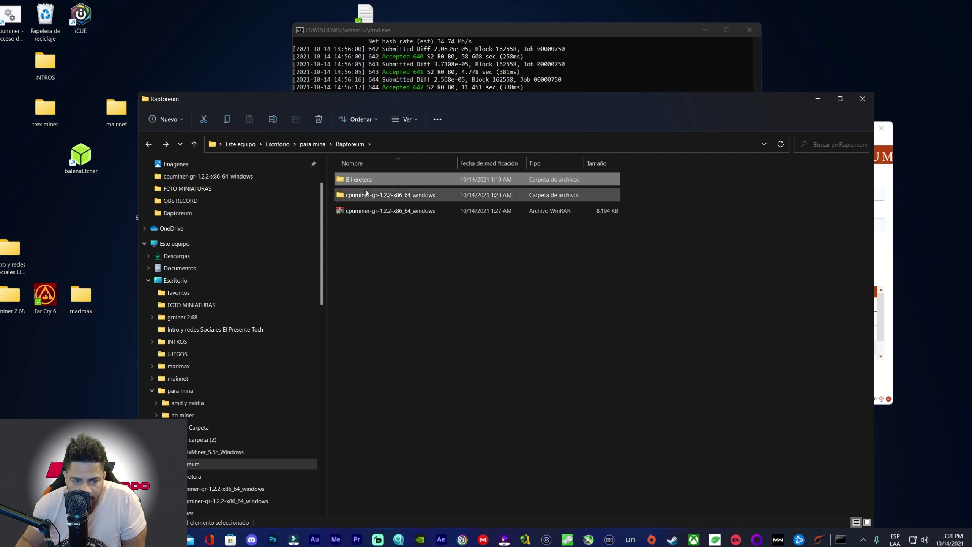
double_click(370, 196)
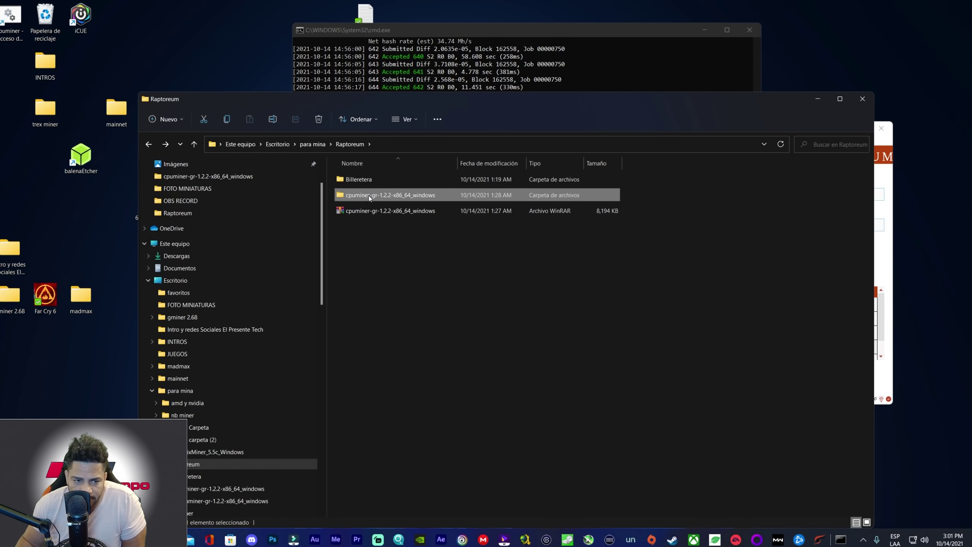
double_click(367, 180)
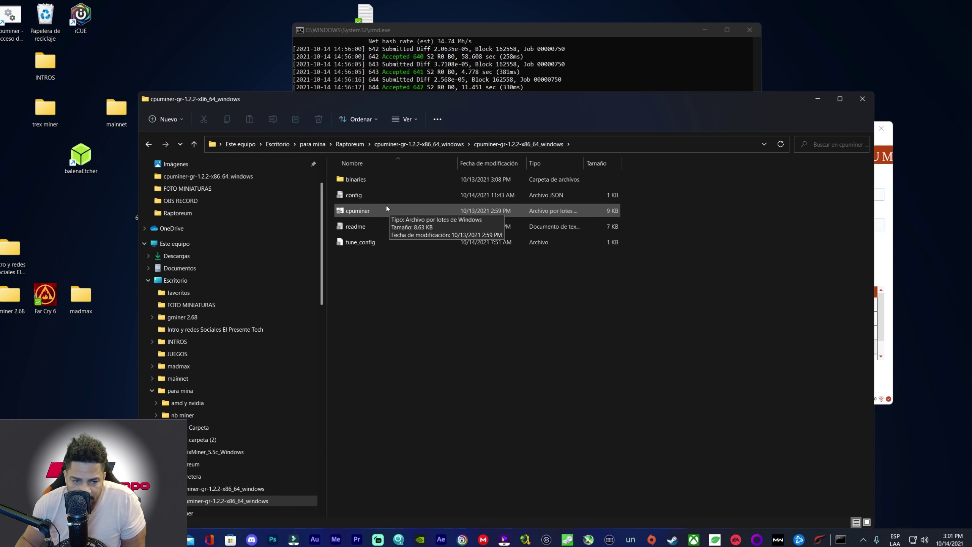
Reposition and enlarge the folder window, open the config file centred on screen, and select the wallet address in its user line.
left_click_drag(591, 105, 628, 55)
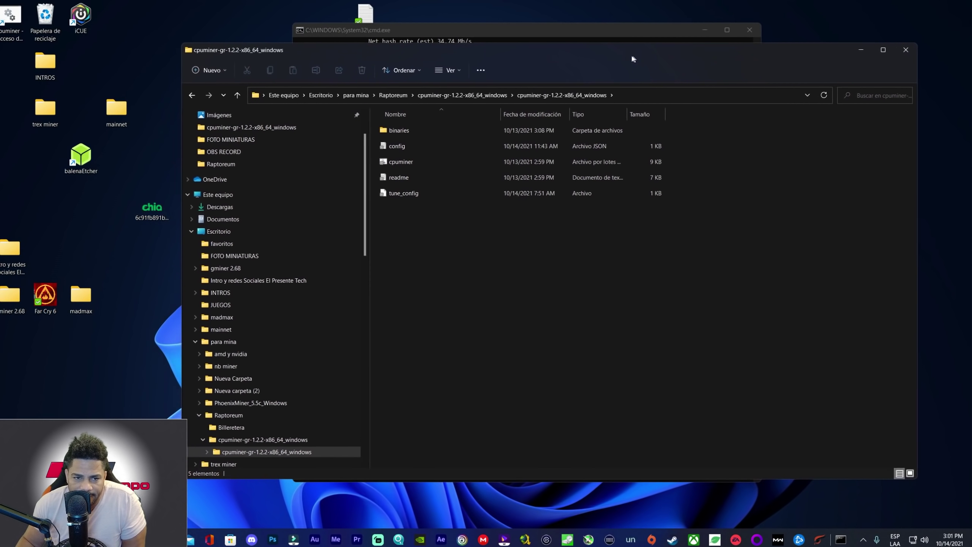
left_click_drag(494, 480, 490, 510)
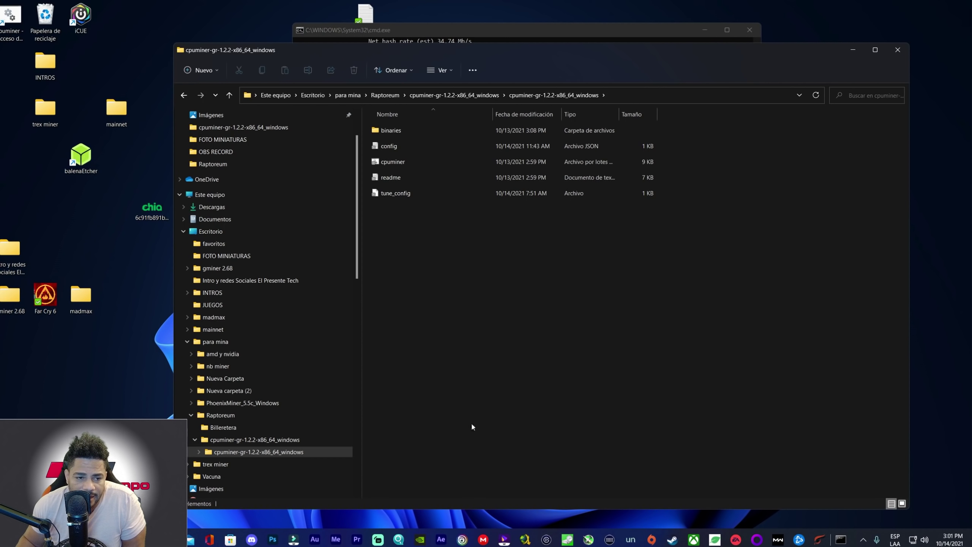
double_click(390, 144)
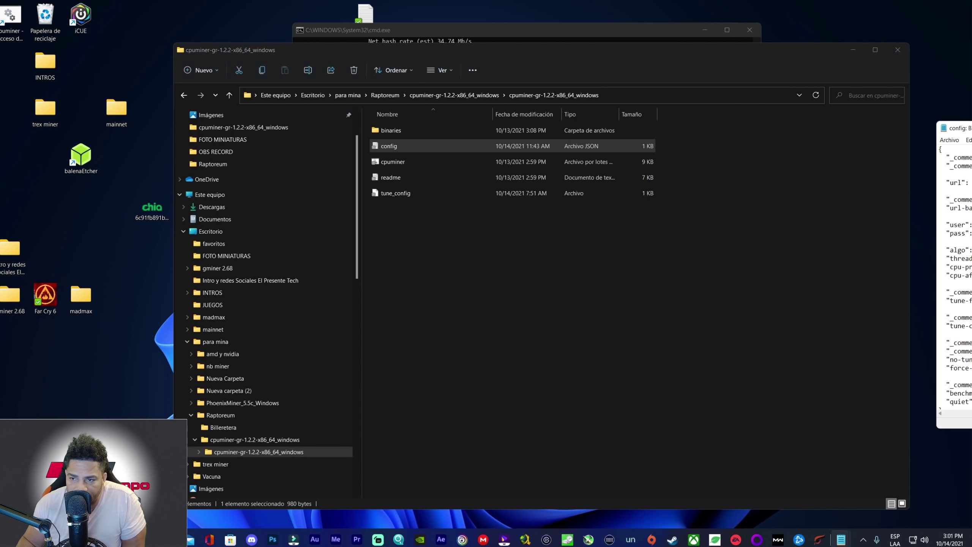
left_click_drag(970, 129, 480, 121)
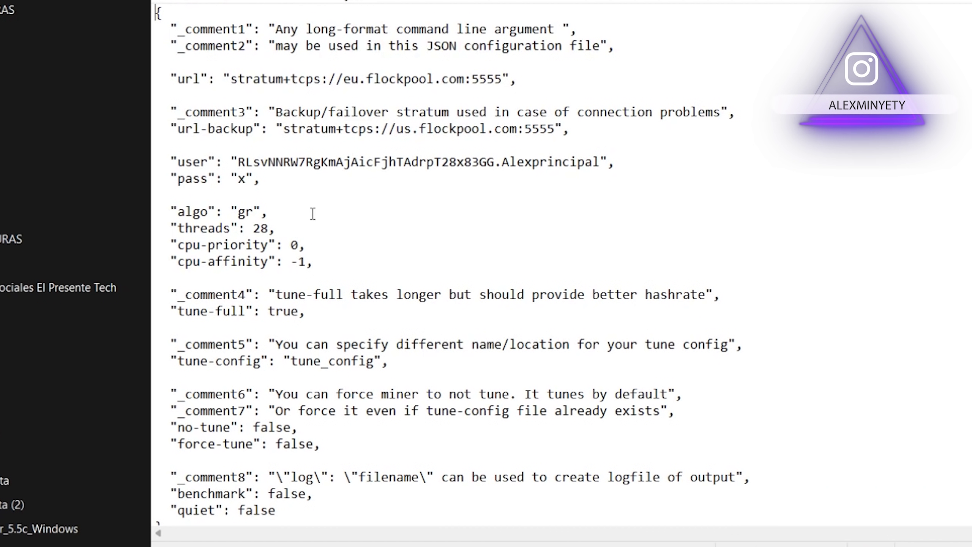
left_click(314, 163)
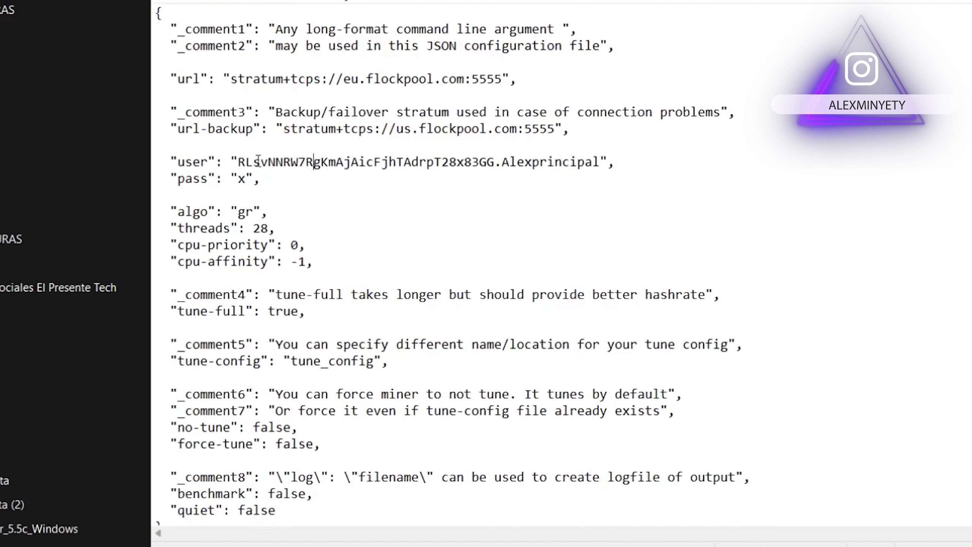
left_click_drag(239, 163, 495, 161)
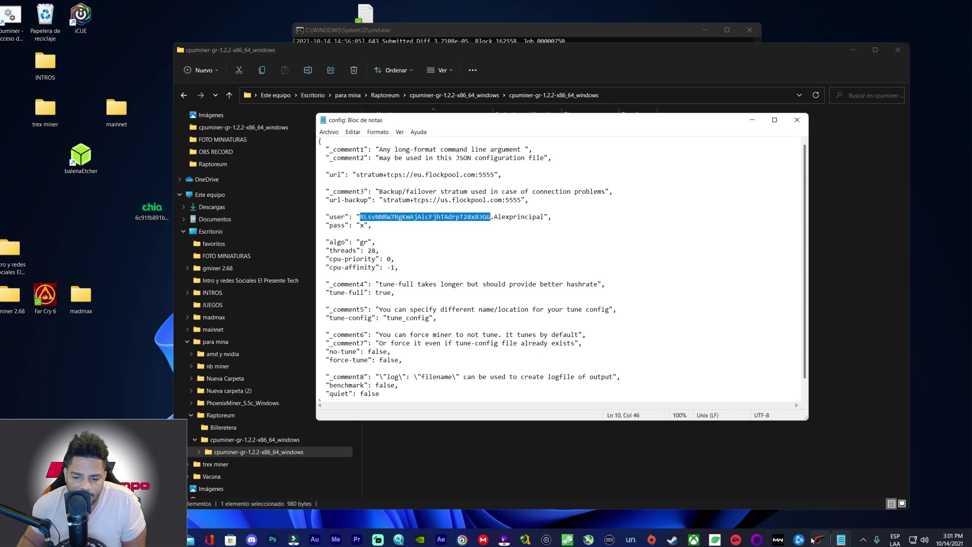
Switch to the Raptoreum Core wallet, list the receiving addresses, view the first address's QR code, and close and minimize everything.
left_click(815, 540)
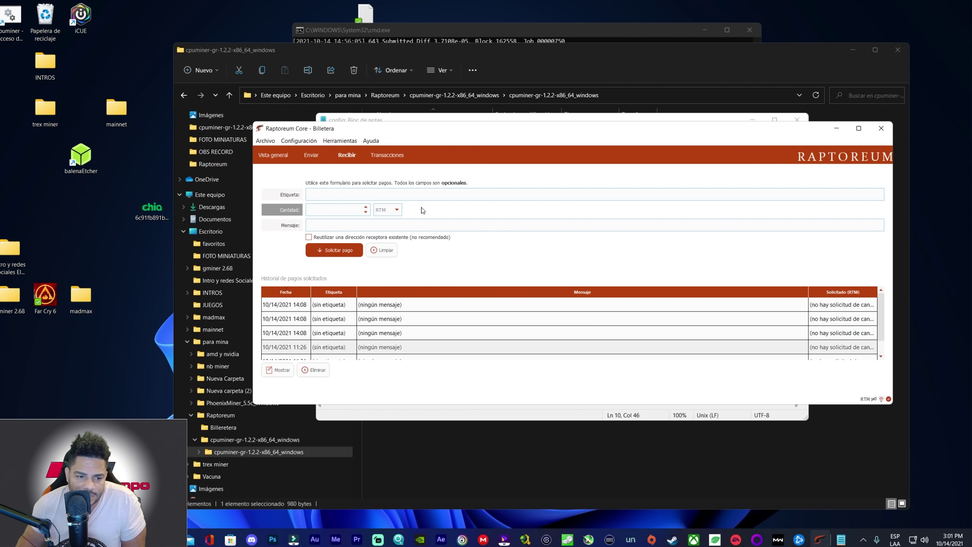
left_click(265, 140)
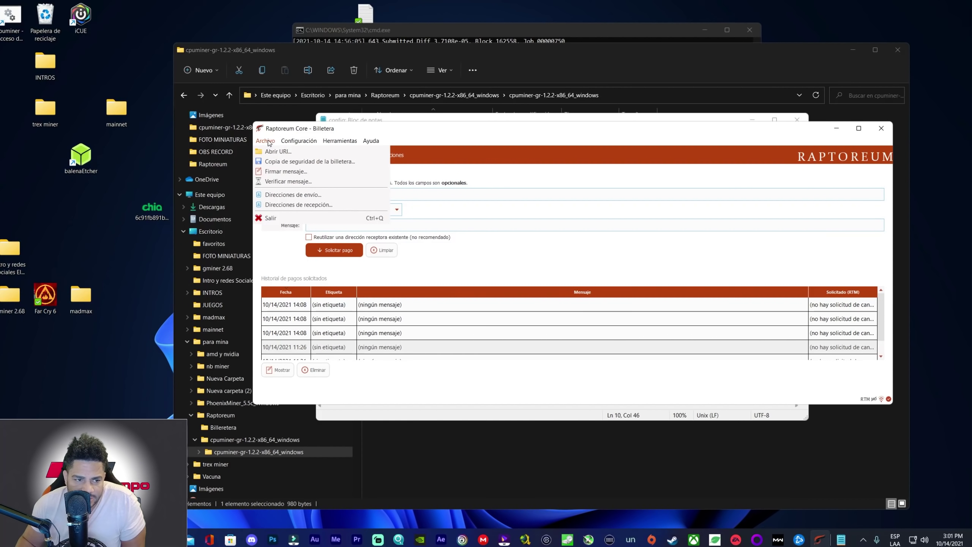
left_click(299, 205)
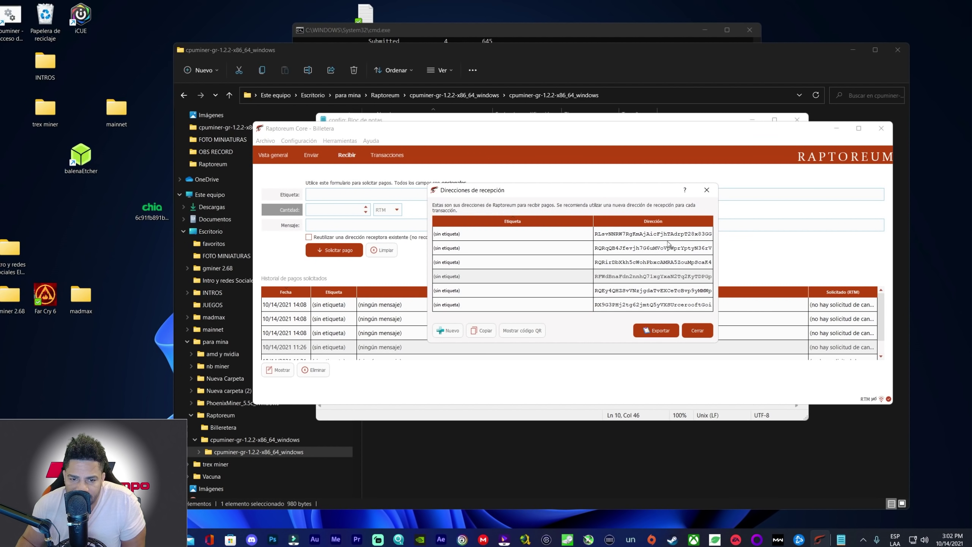
left_click(663, 235)
right_click(664, 236)
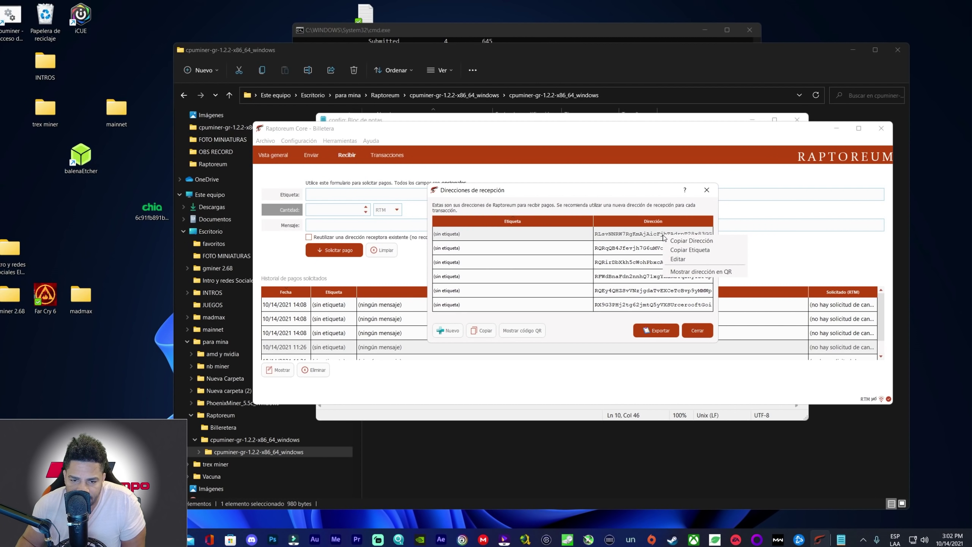
left_click(682, 271)
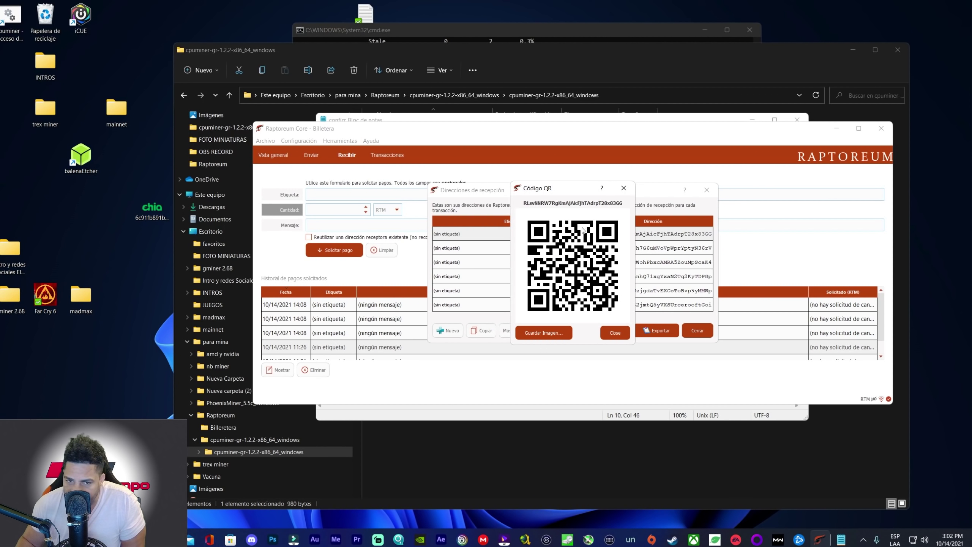
left_click(624, 188)
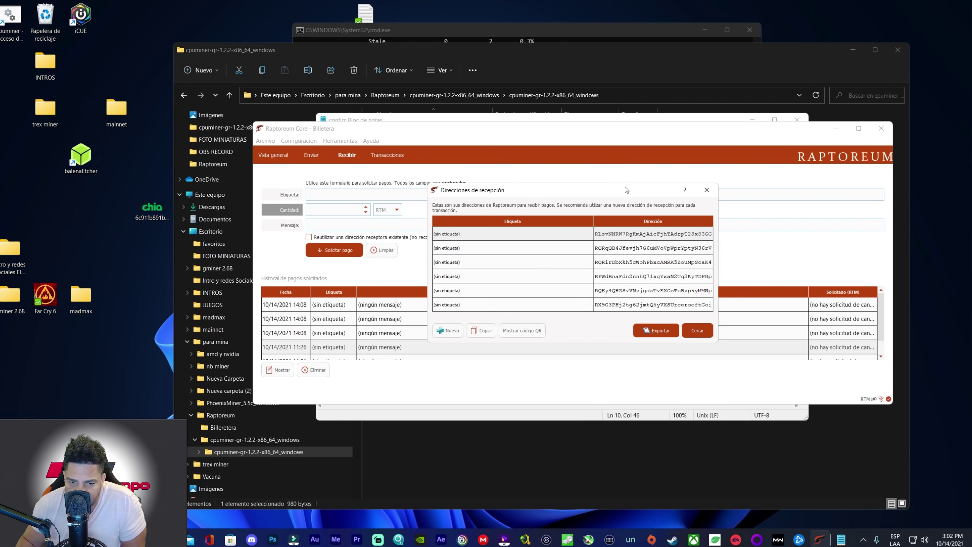
left_click(696, 331)
left_click(836, 128)
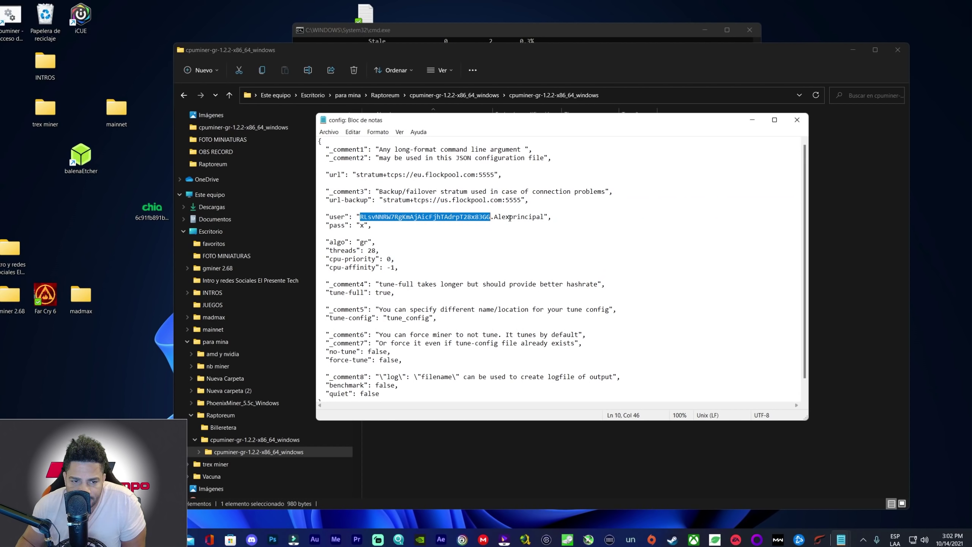
Highlight the worker name after the wallet address in the config, find that worker on the Flockpool miner page, and minimize the browser.
left_click_drag(493, 218, 542, 218)
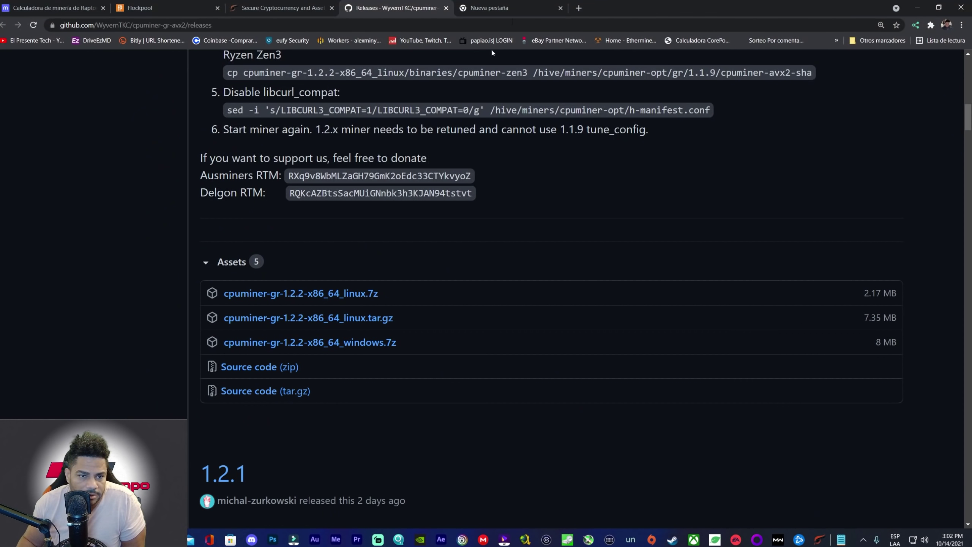
left_click(168, 7)
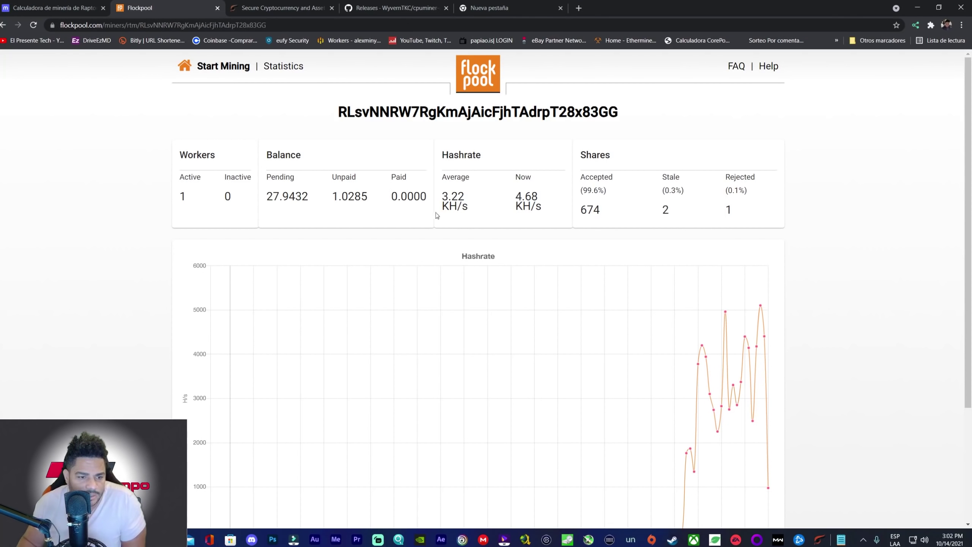
scroll(437, 213, "down", 4)
left_click(213, 478)
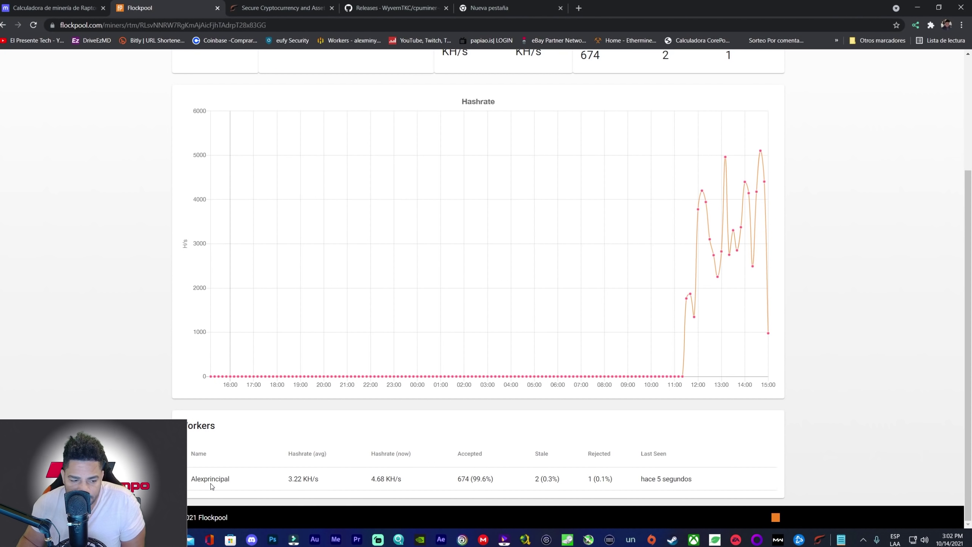
left_click(917, 7)
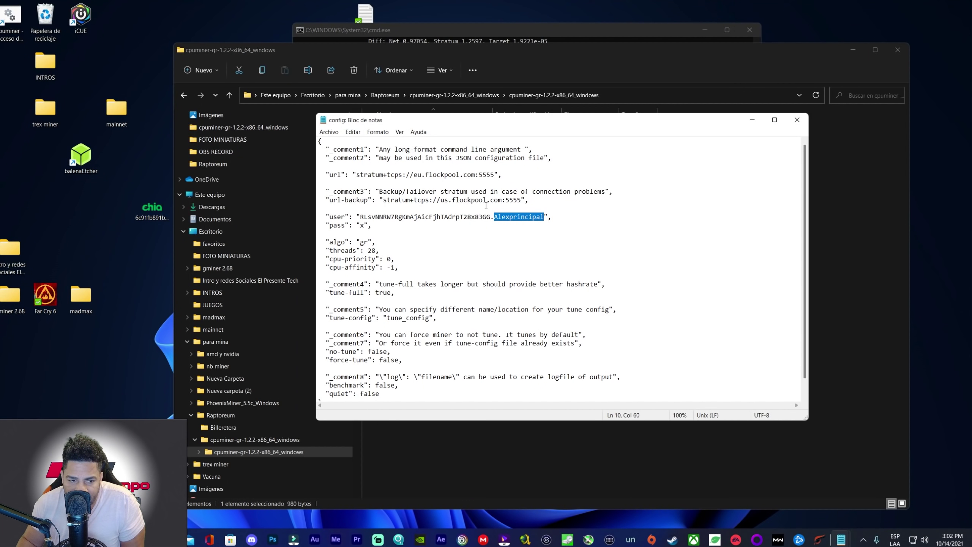
Point out the threads value in the config file, view the running miner console, and minimize the console.
left_click(379, 250)
scroll(381, 242, "down", 1)
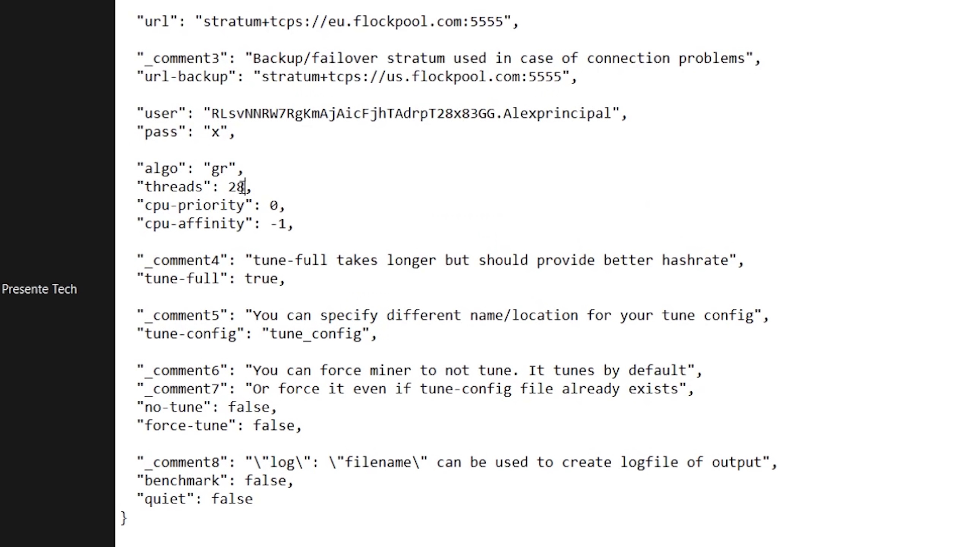
left_click_drag(296, 206, 237, 187)
left_click(297, 169)
left_click(307, 184)
key("Left")
key("Left")
key("Left")
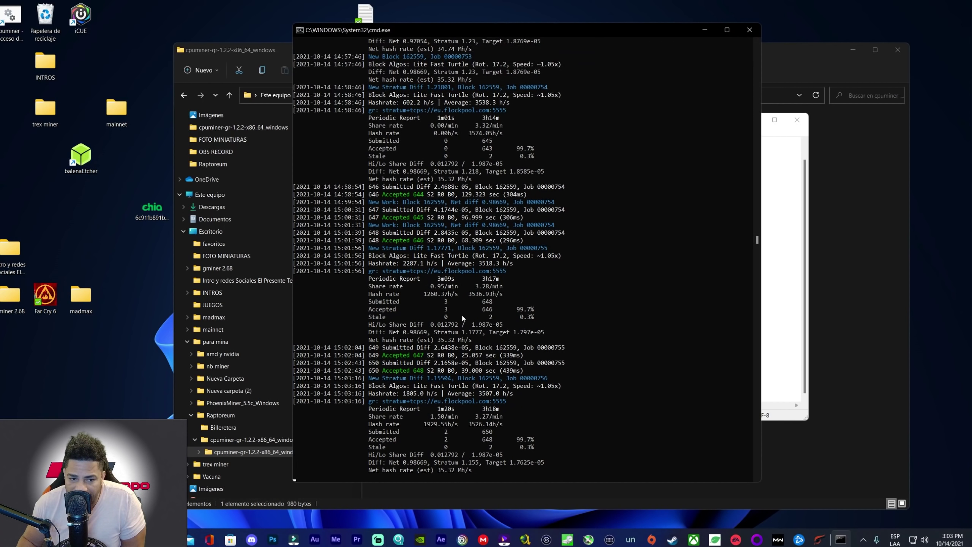
left_click(704, 30)
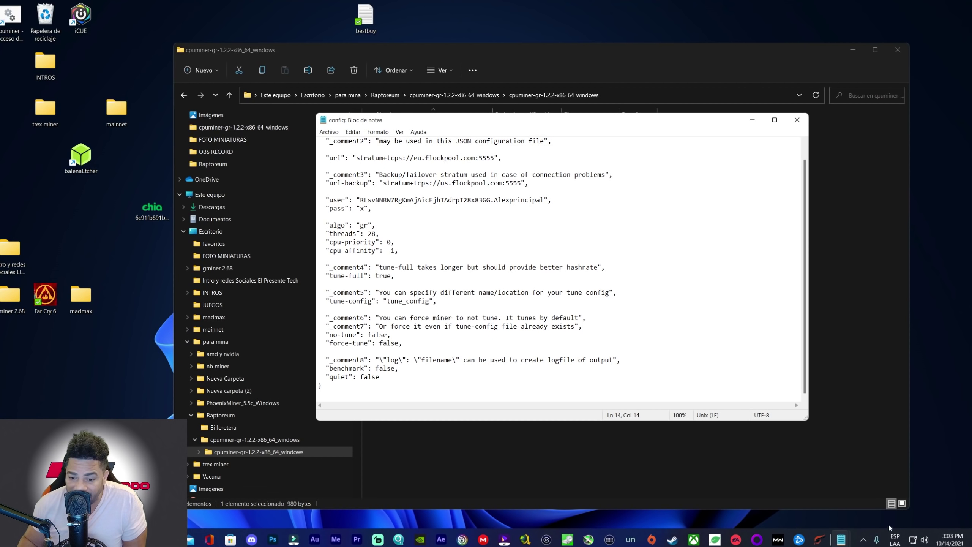
Open iCUE, look into the H150i Elite Capellix pump page, check the CPU sensors on the home page, and minimize iCUE.
left_click(864, 540)
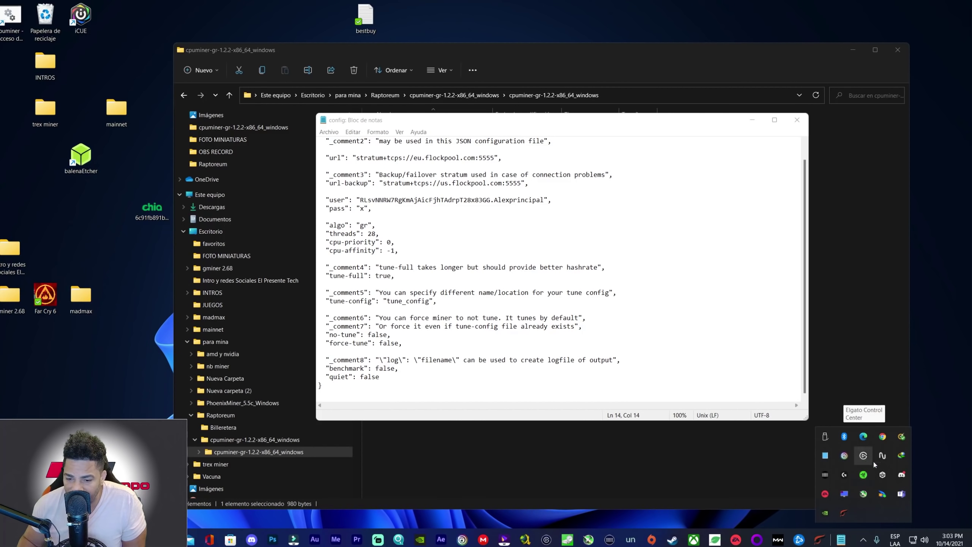
left_click(882, 474)
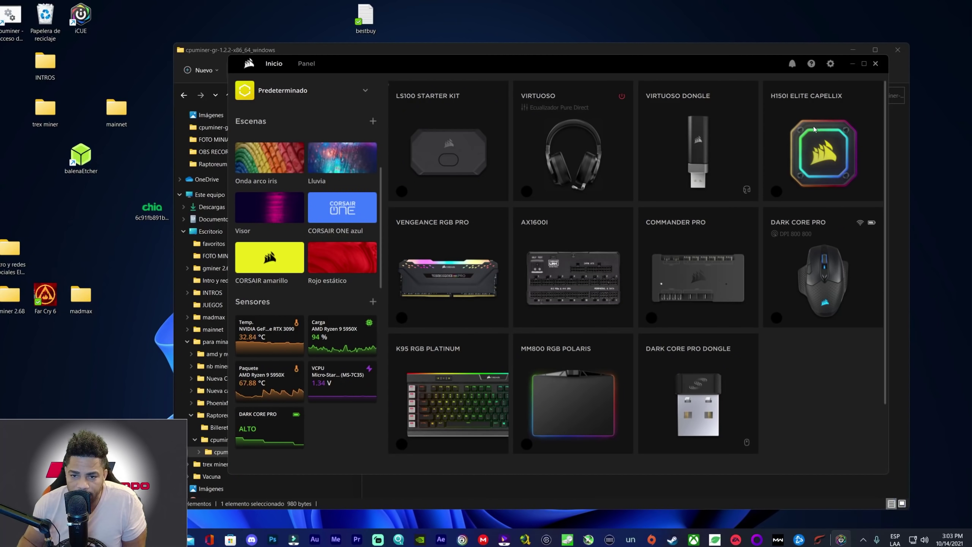
left_click(814, 127)
mouse_move(502, 152)
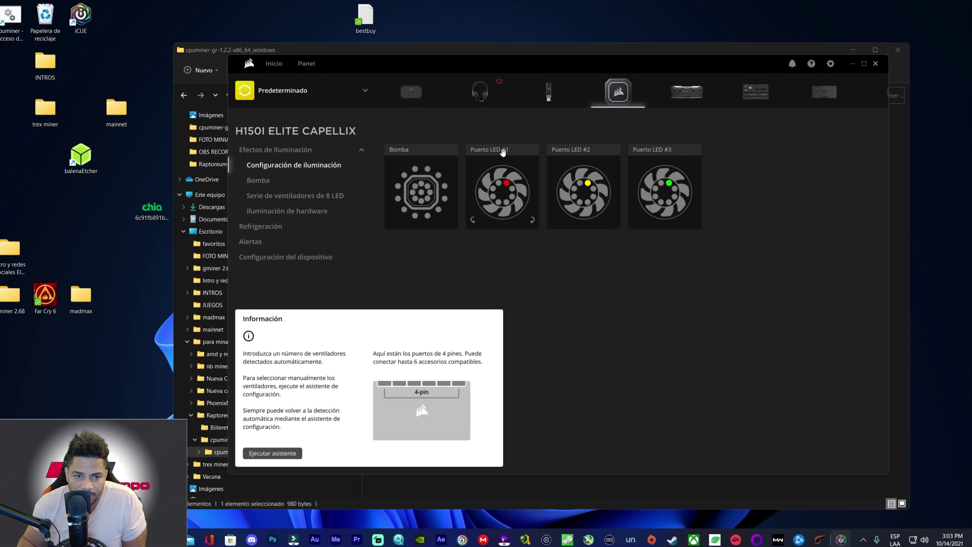
left_click(260, 181)
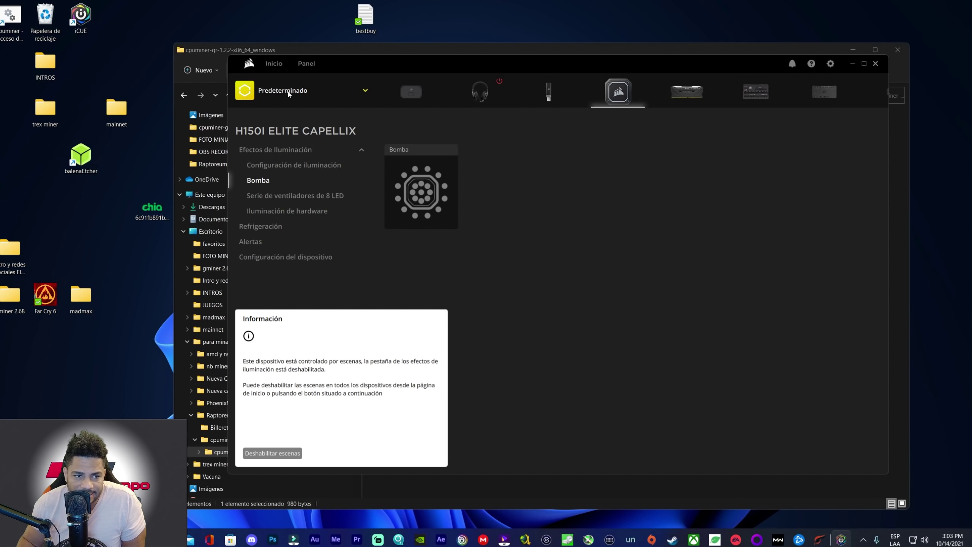
left_click(274, 64)
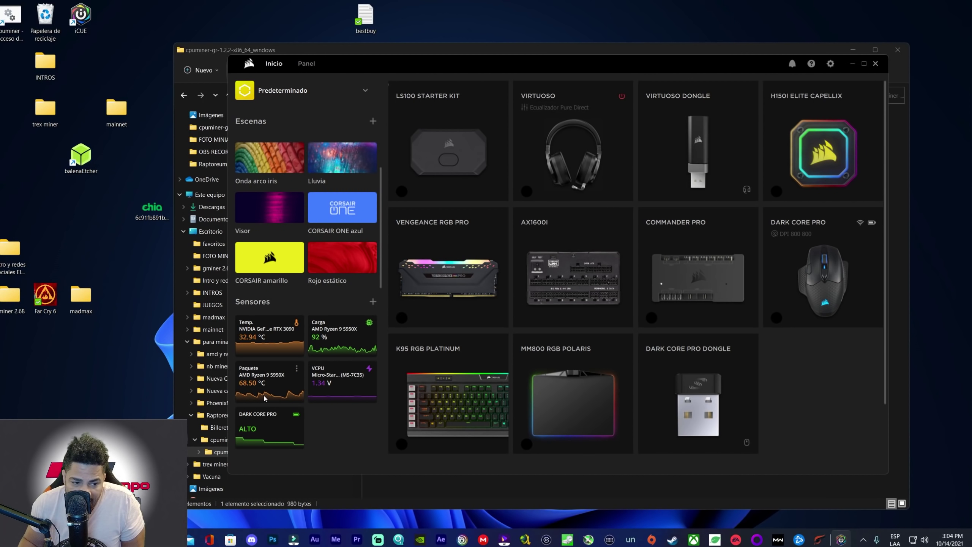
left_click(853, 63)
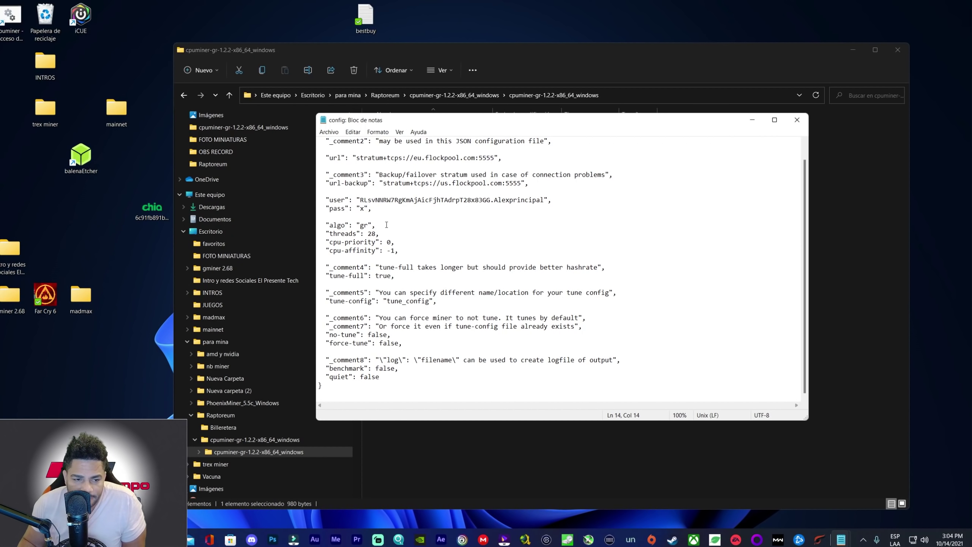
Point out the threads and tune-full values in the config file, and close the file without changes.
left_click_drag(368, 233, 371, 234)
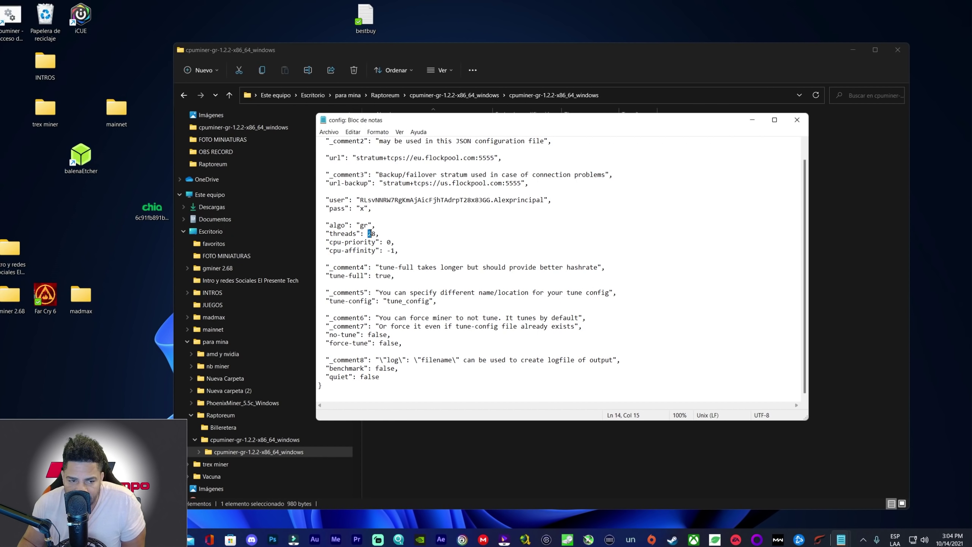
left_click(378, 233)
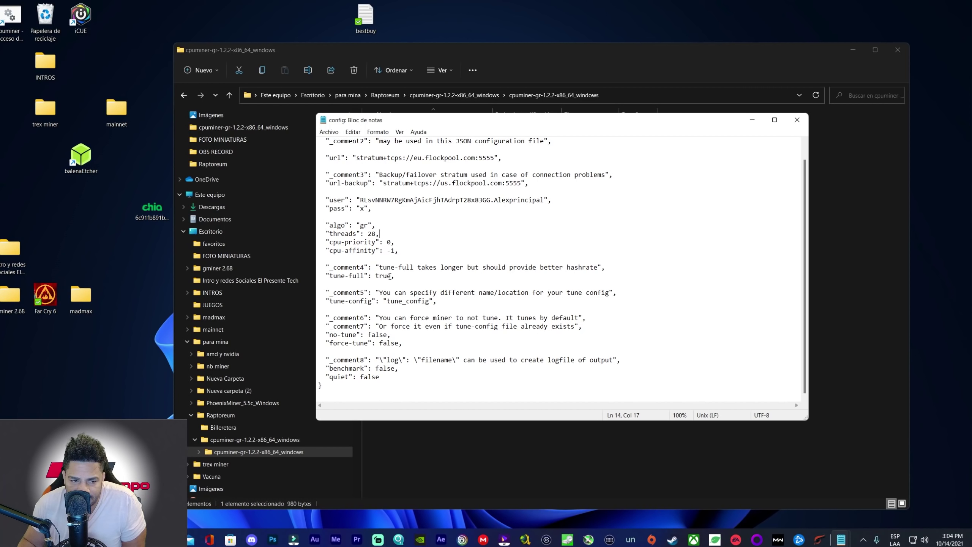
left_click_drag(390, 276, 376, 275)
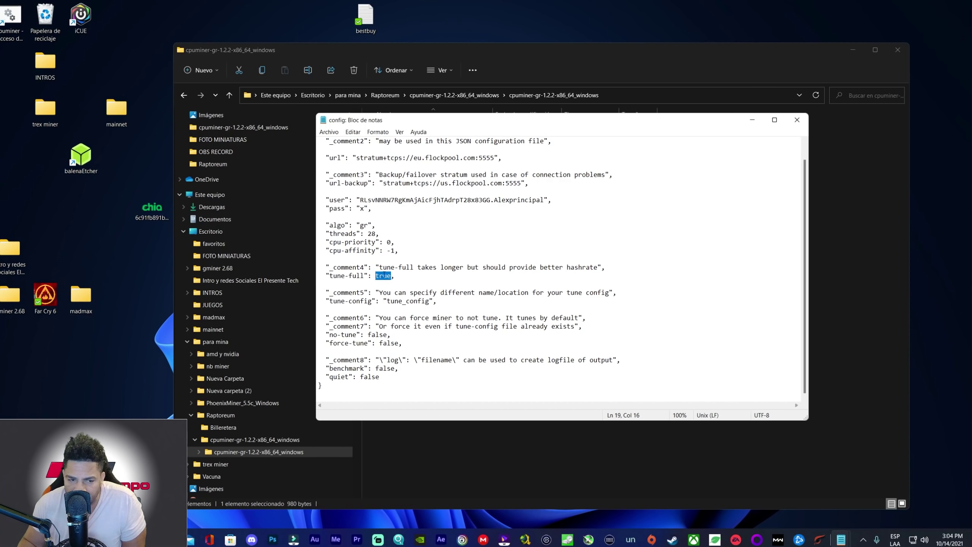
key("Right")
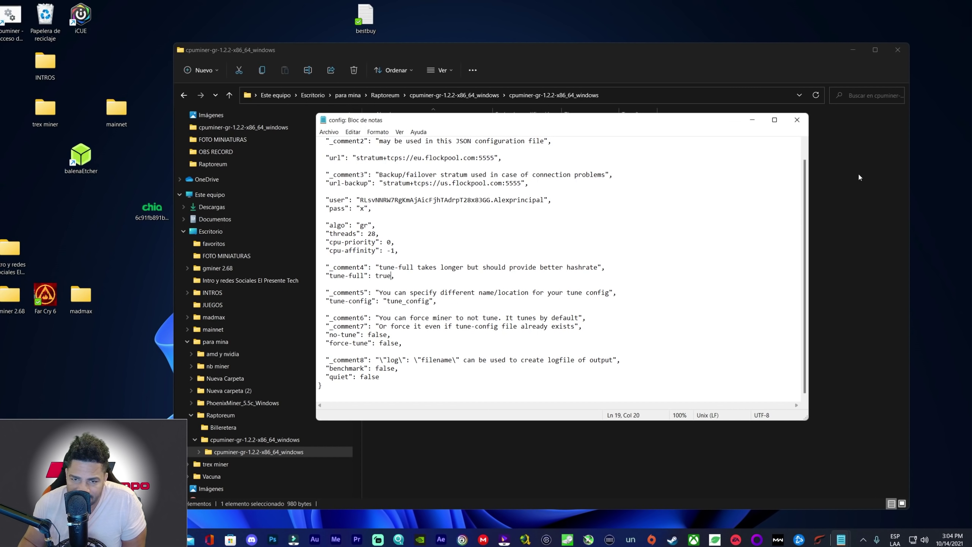
left_click(796, 119)
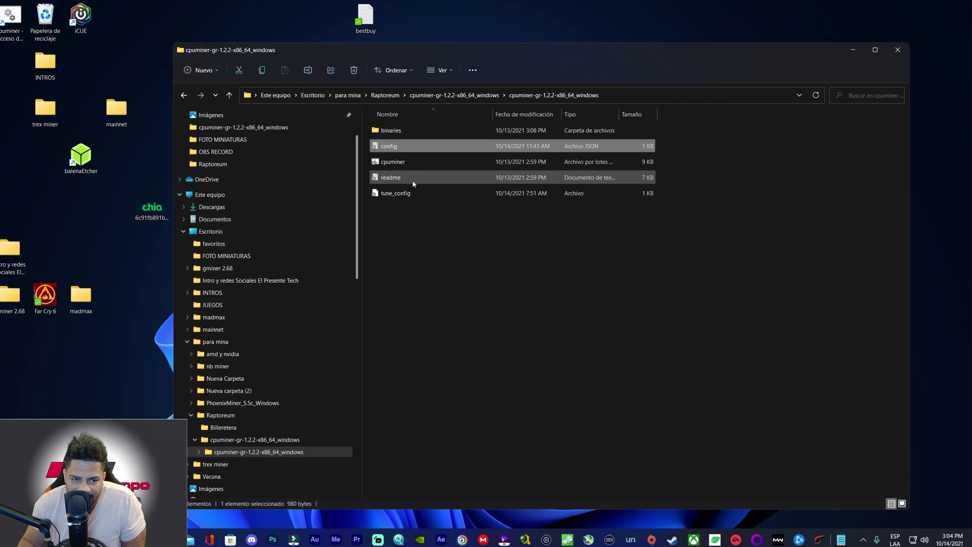
Point out the cpuminer batch file, and open the config file for another look before closing it.
left_click(389, 162)
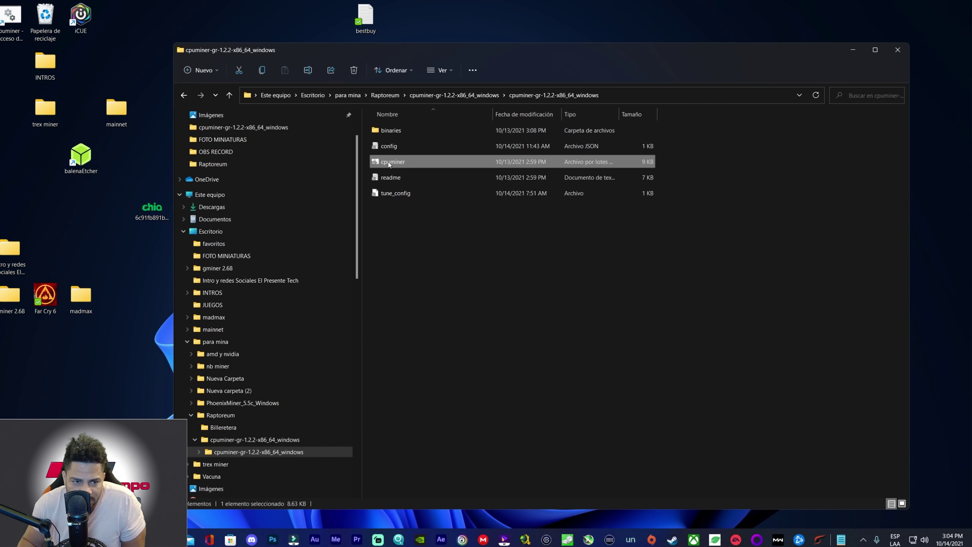
double_click(389, 148)
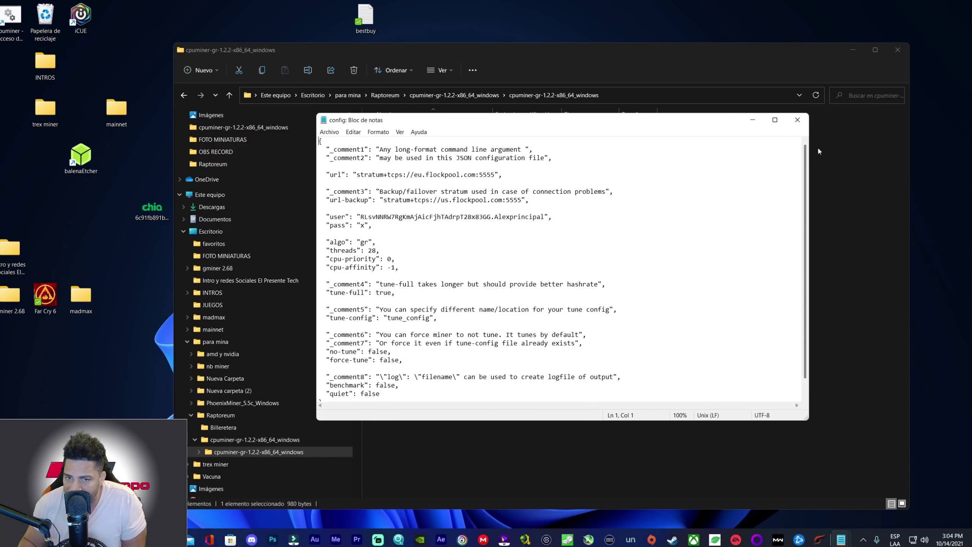
left_click(798, 120)
Look into the binaries folder, point out the cpuminer-zen3 application, and return to the parent folder with nothing selected.
double_click(414, 130)
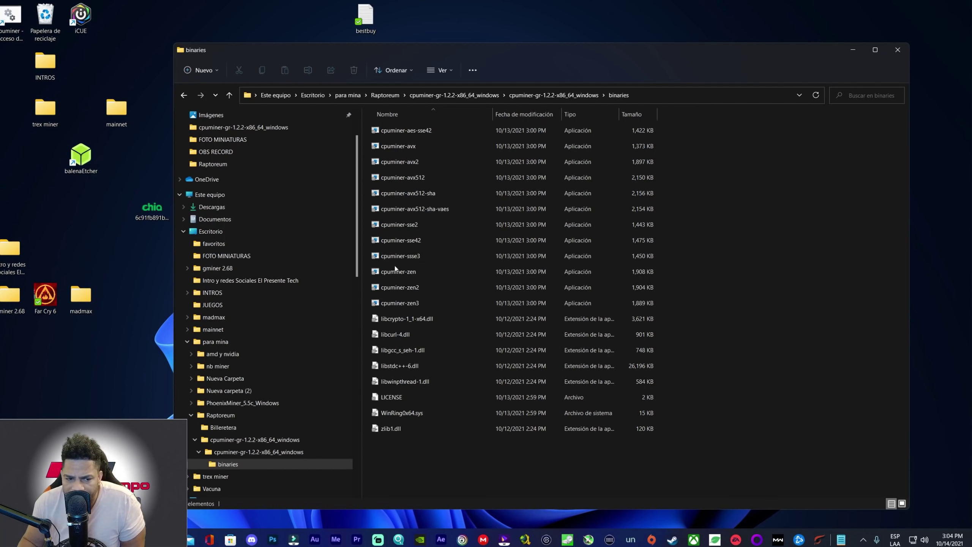
left_click(411, 303)
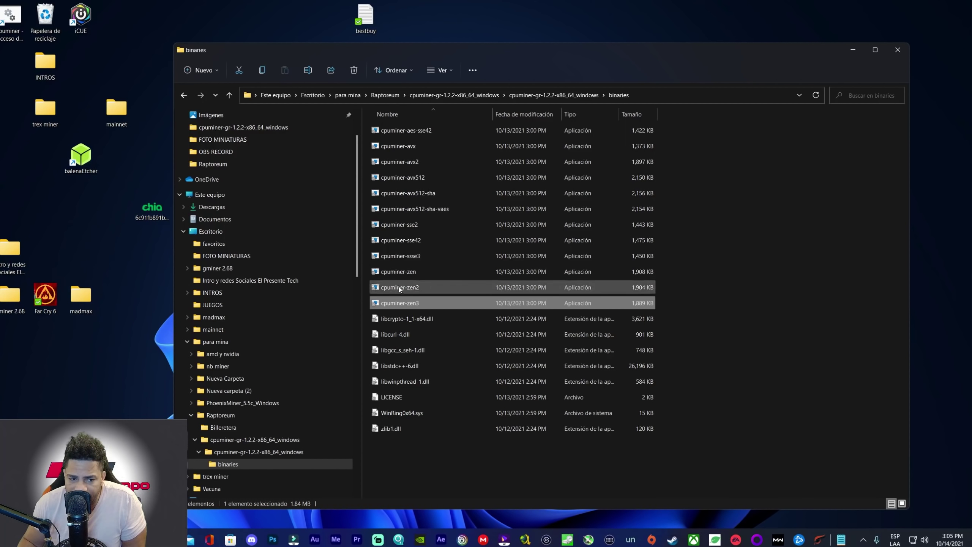
key("alt+Up")
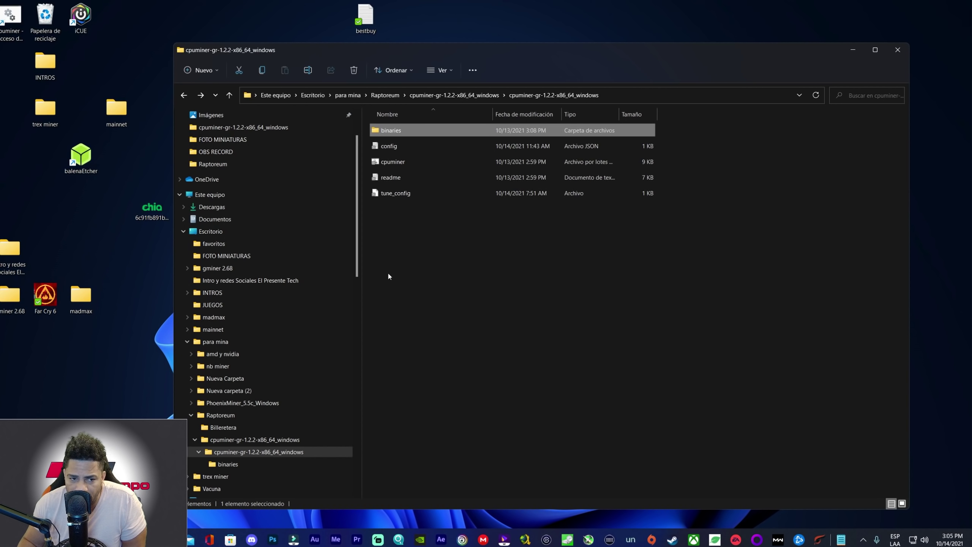
left_click(416, 226)
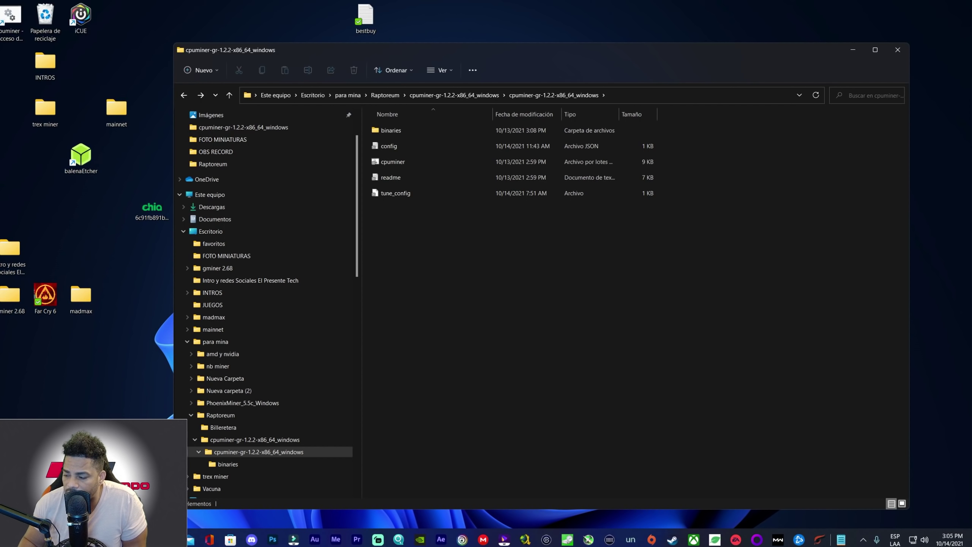
Review the miner console's startup output from the beginning, minimize the console, and reopen the config file.
left_click(840, 539)
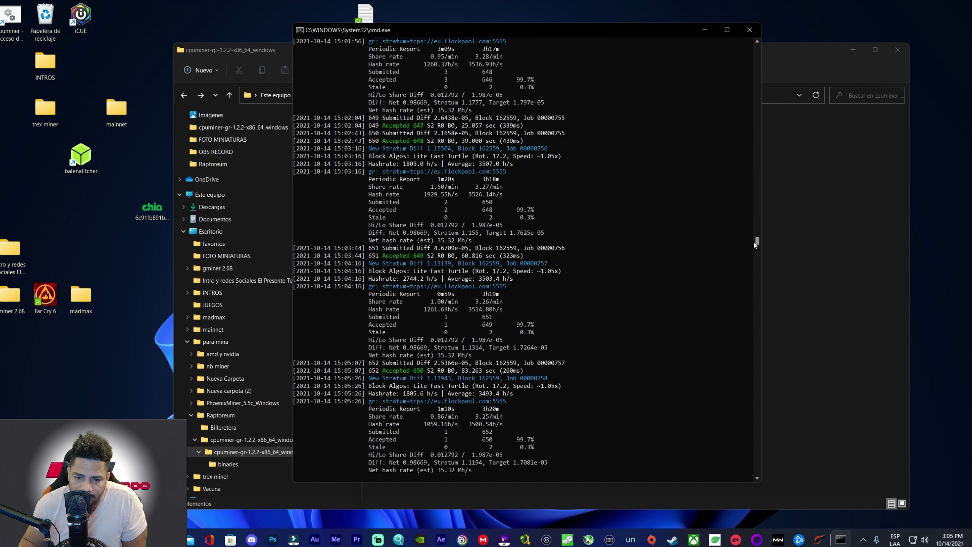
left_click_drag(757, 242, 763, 31)
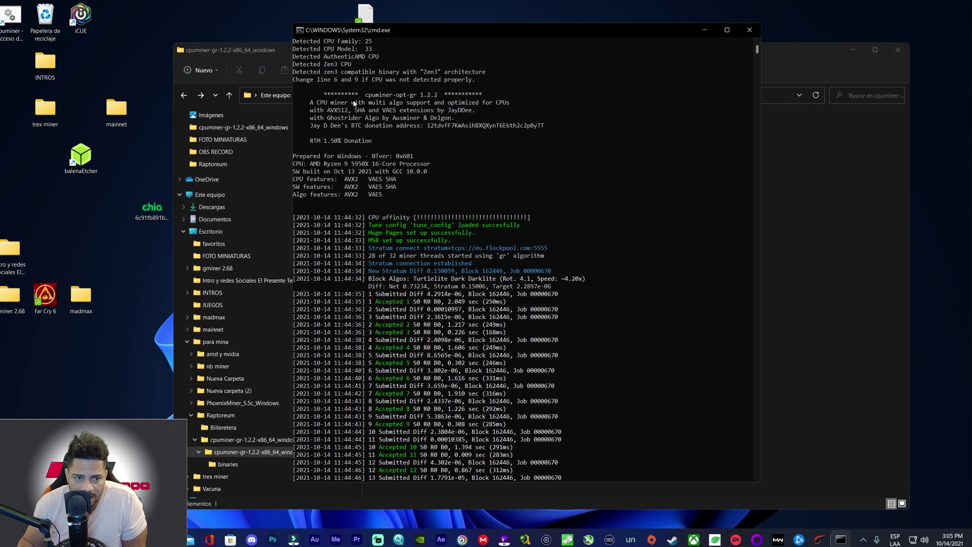
left_click(704, 31)
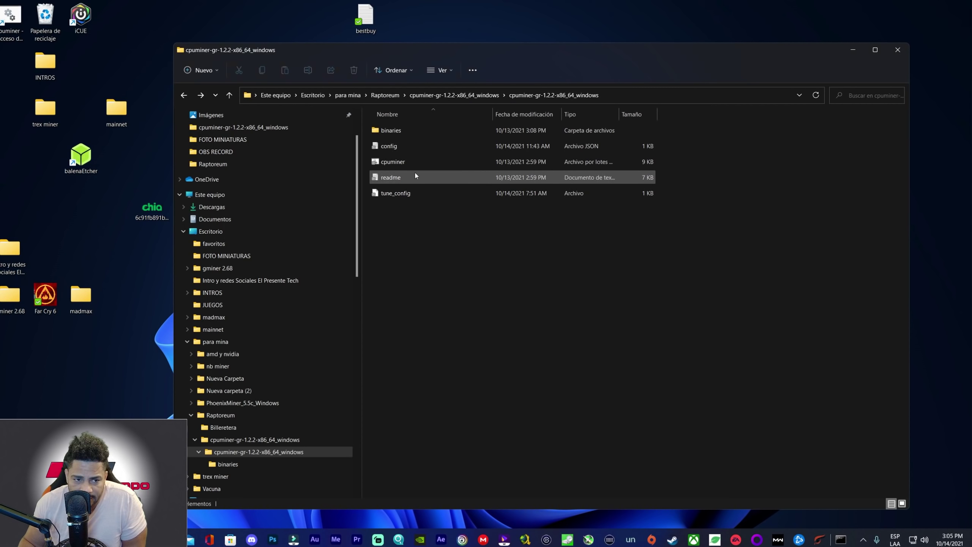
double_click(394, 148)
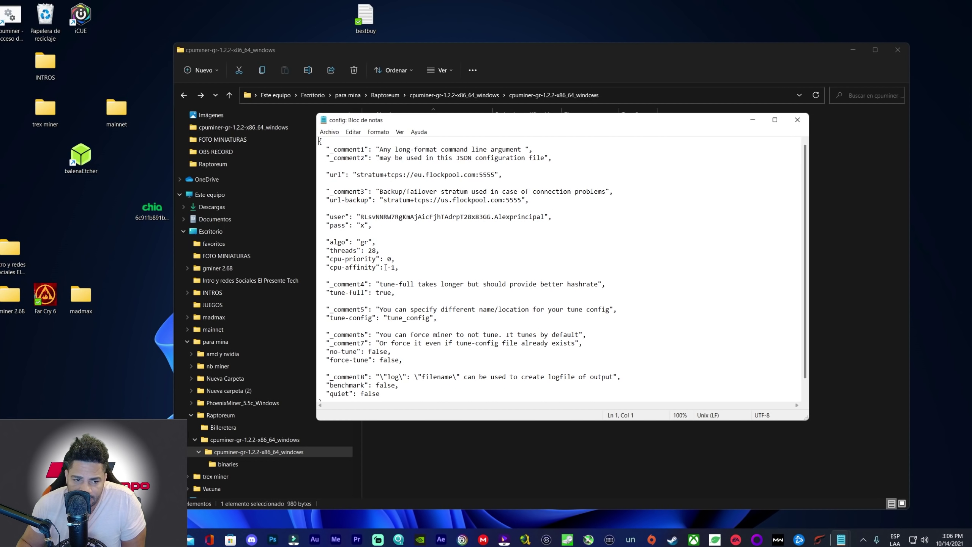
Close the config file, open the cpuminer batch file for editing, look through its CPU detection script, and close it unchanged.
left_click(798, 120)
left_click(391, 163)
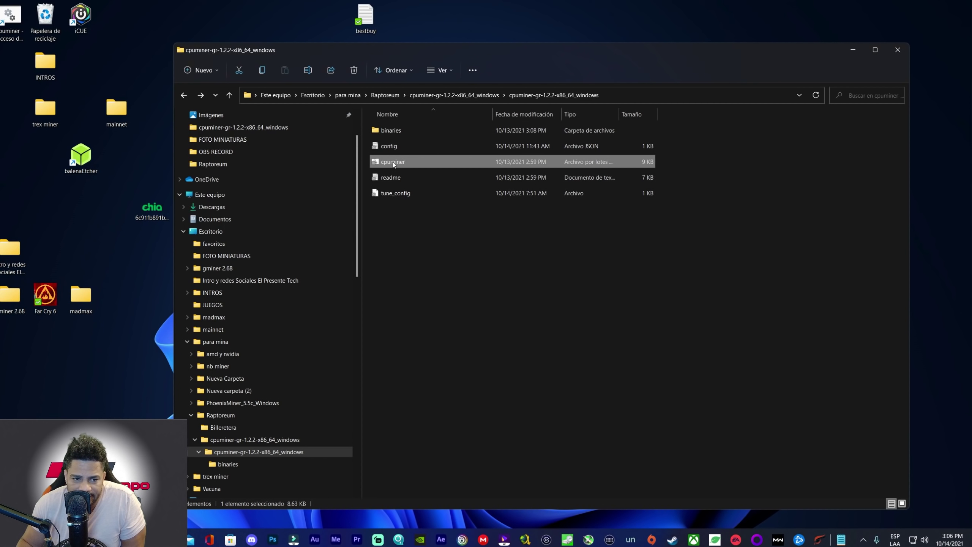
right_click(393, 162)
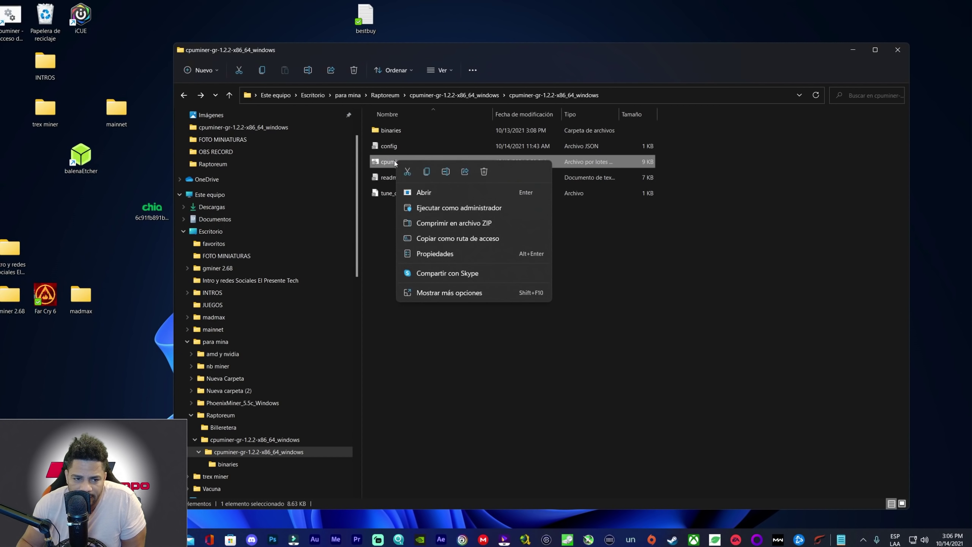
left_click(439, 293)
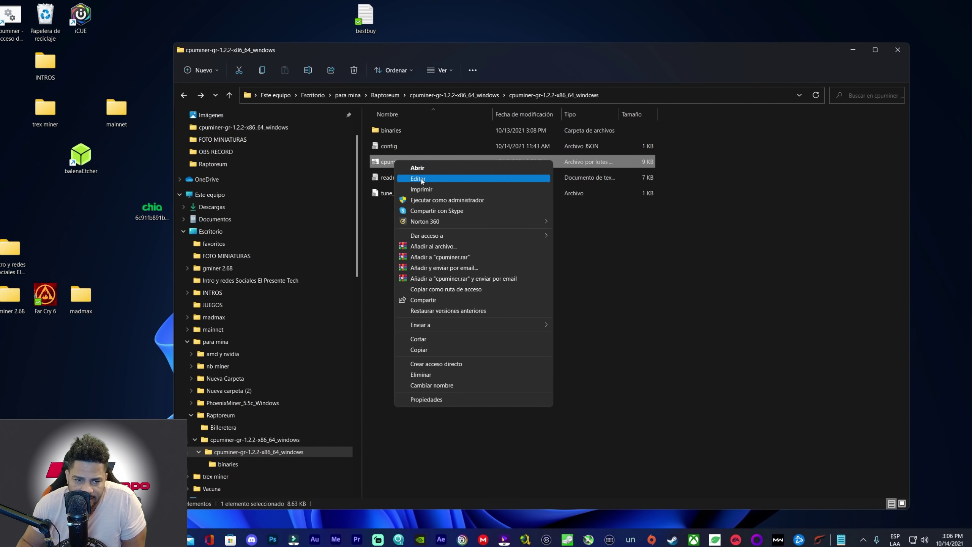
left_click(423, 180)
scroll(378, 259, "down", 5)
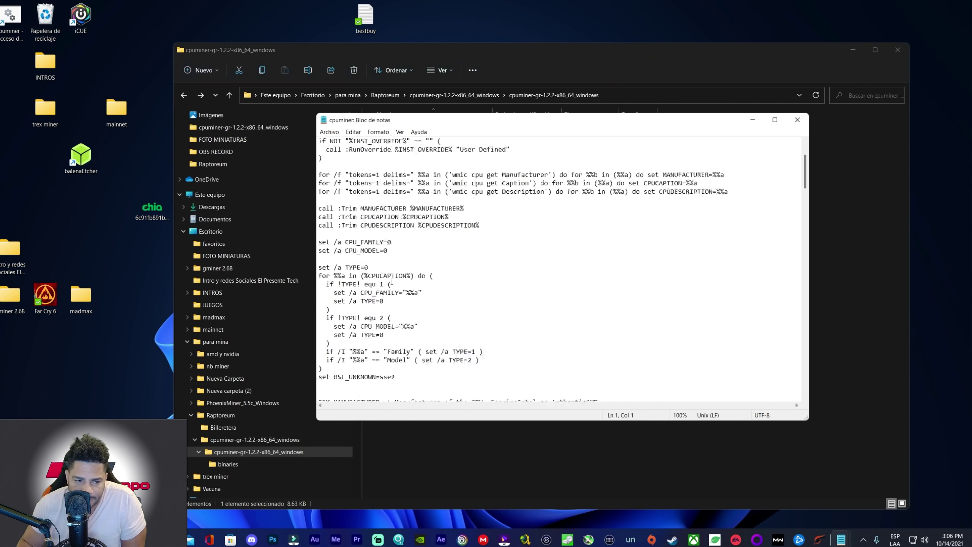
scroll(338, 241, "down", 3)
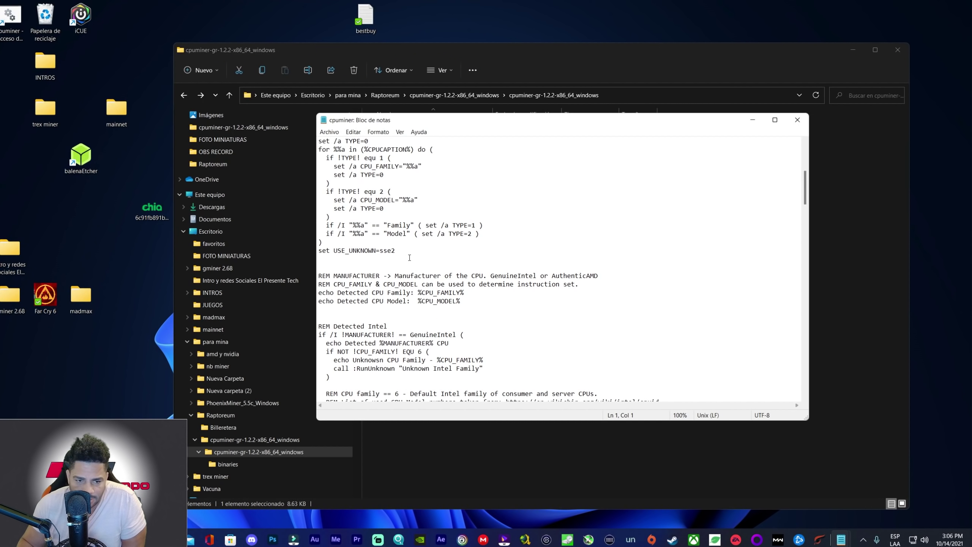
scroll(409, 258, "down", 9)
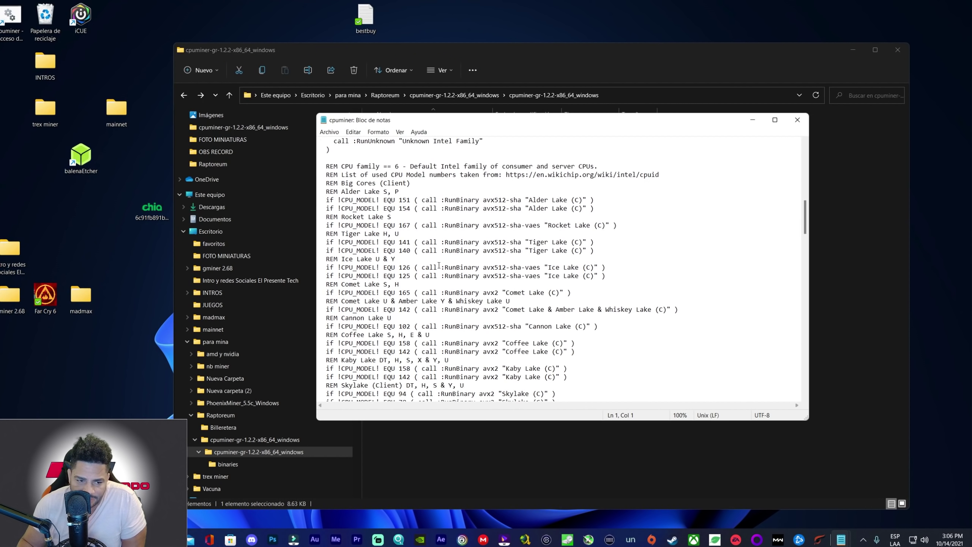
left_click(798, 120)
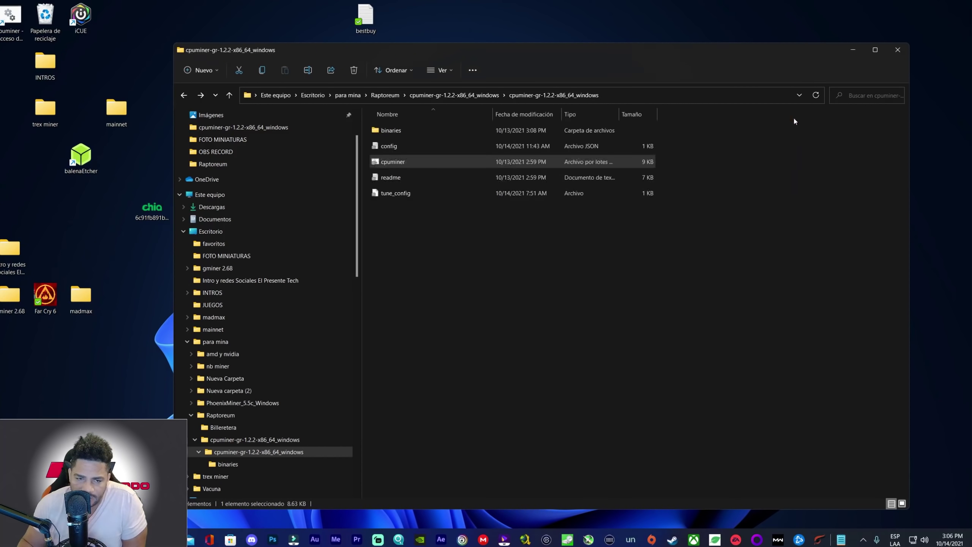
Point out the run-as-administrator option for the cpuminer batch file without running it, and leave the file selected.
right_click(408, 161)
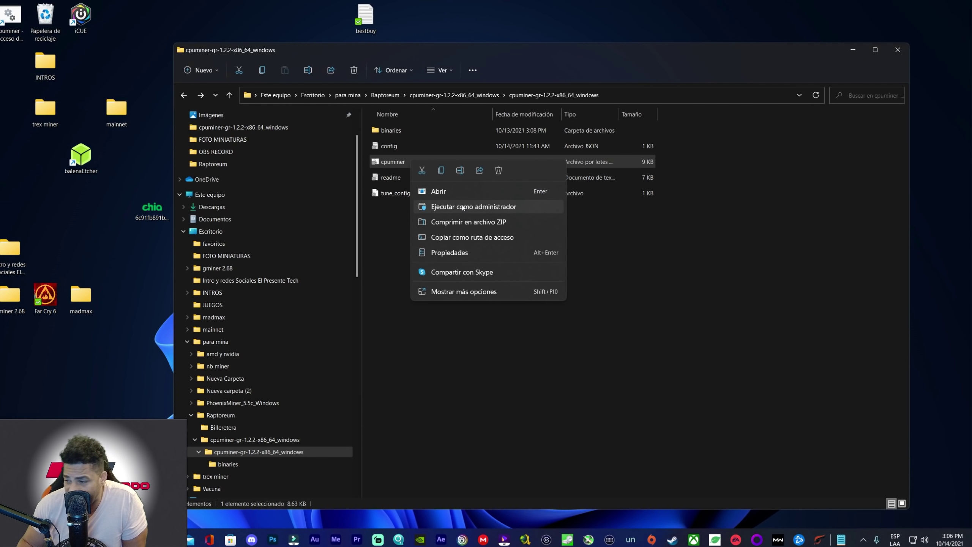
left_click(624, 225)
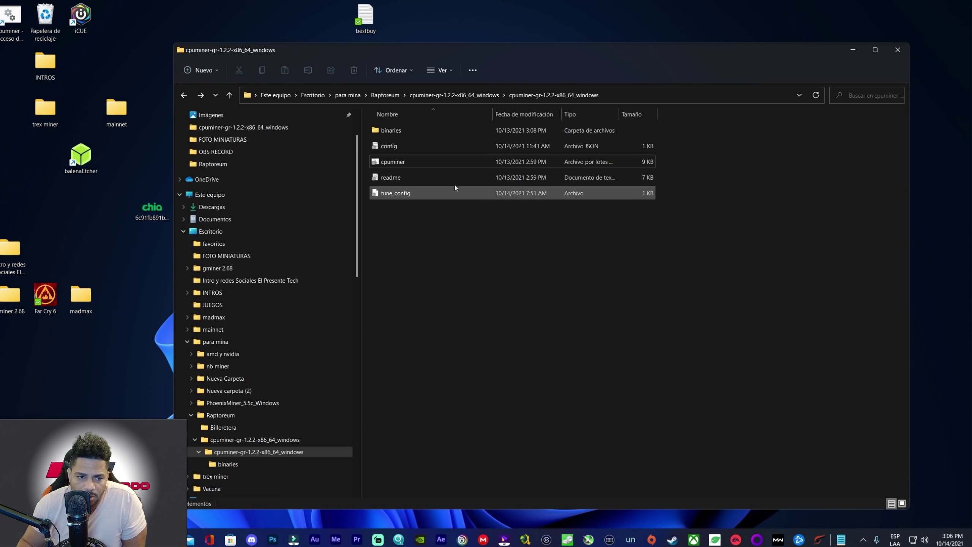
left_click(394, 161)
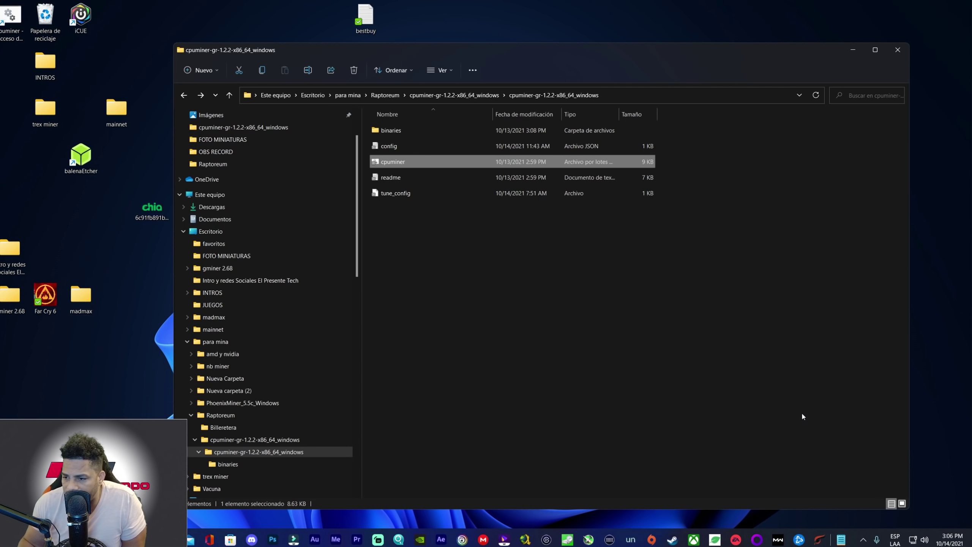
Switch to Norton and open the program control list in the device security firewall settings.
left_click(863, 542)
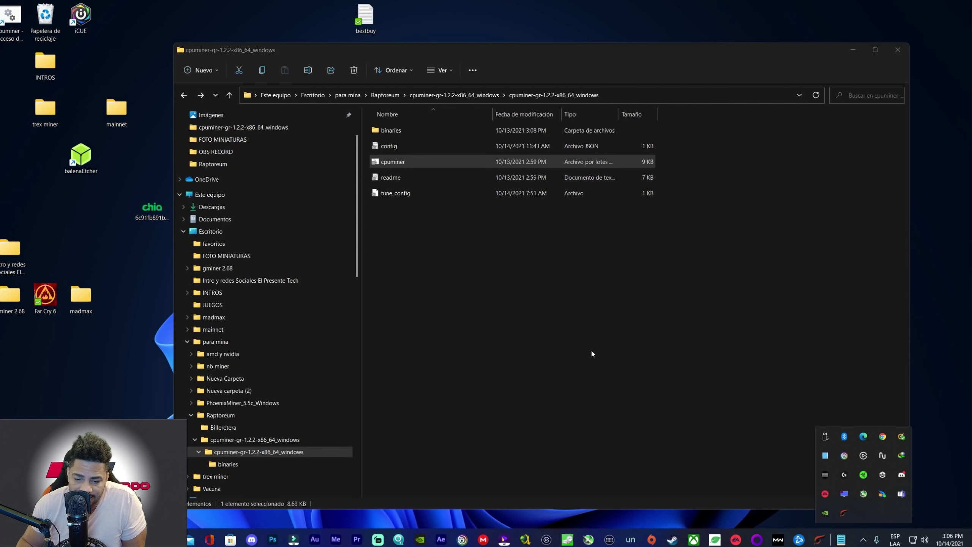
left_click(902, 437)
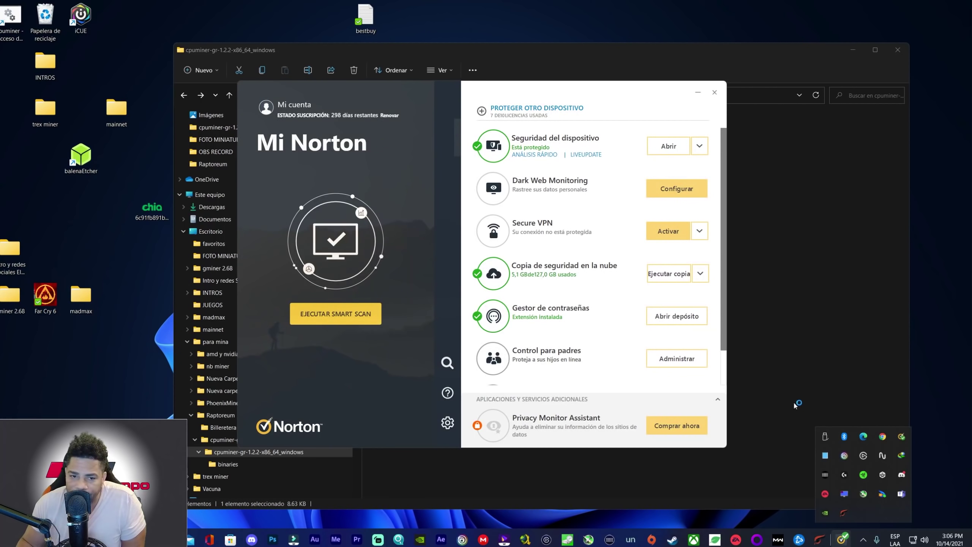
left_click(659, 153)
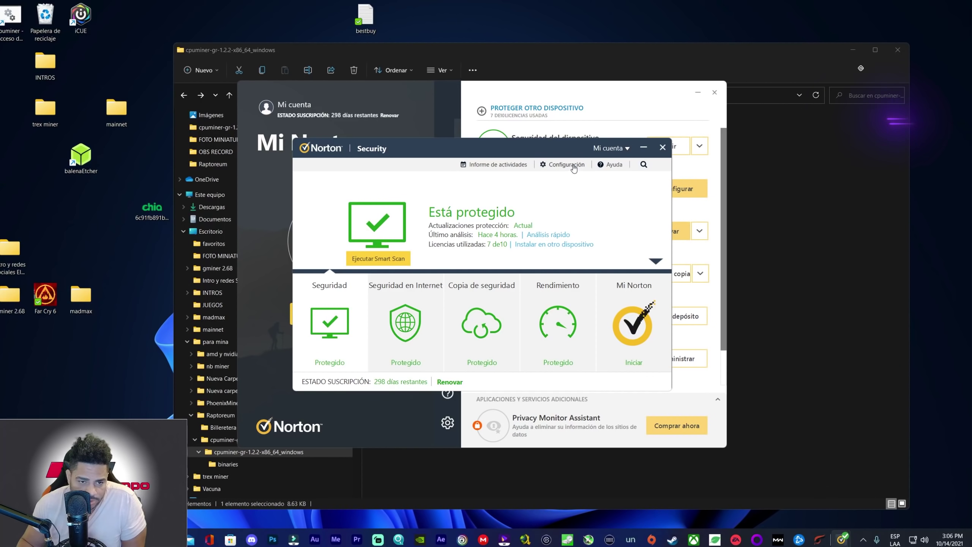
left_click(567, 165)
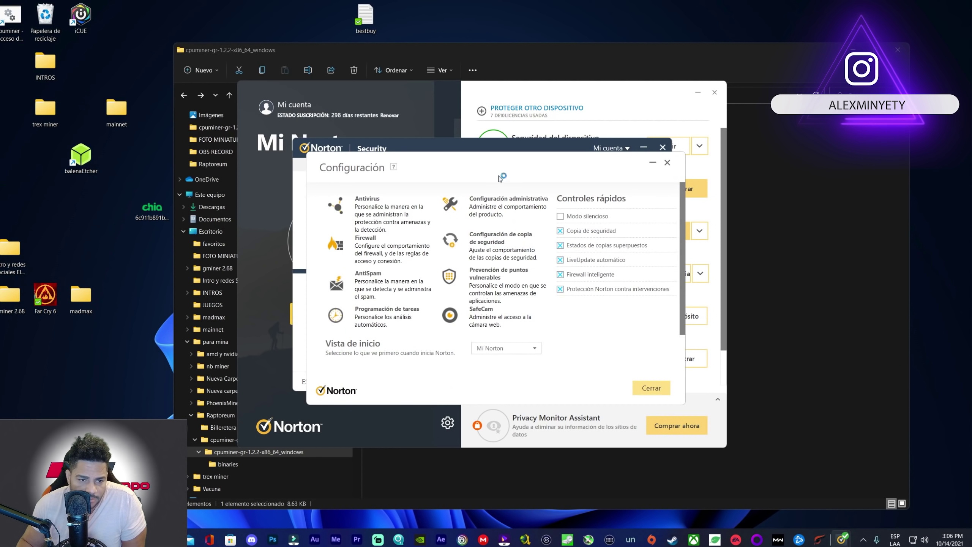
left_click(367, 240)
left_click(383, 219)
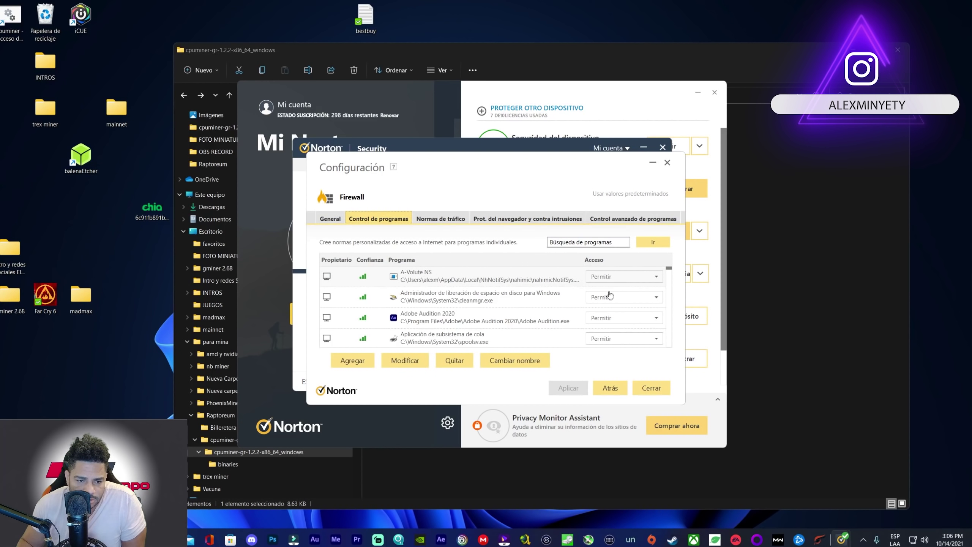
Find cpuminer-zen3 in the firewall program list and choose Permitir as its access setting.
scroll(608, 298, "down", 5)
scroll(562, 306, "down", 4)
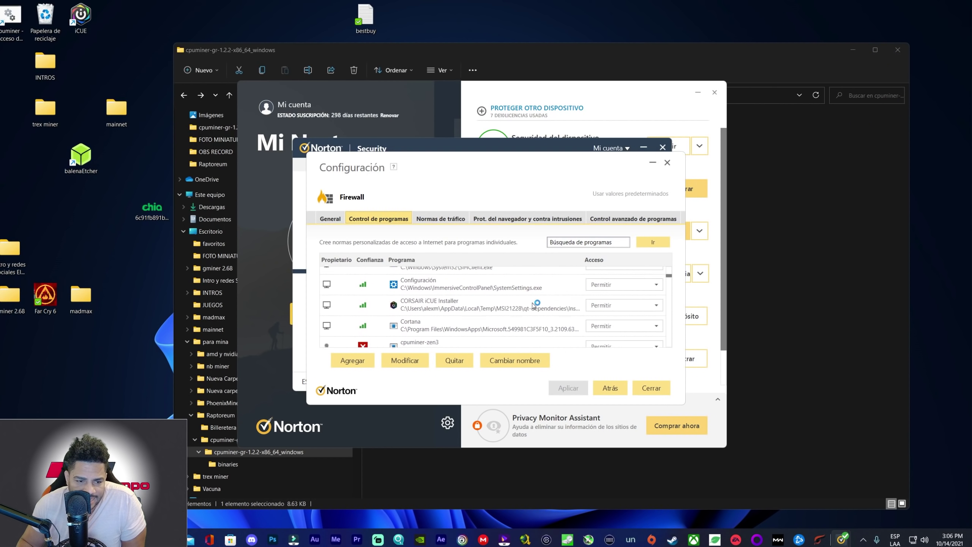
scroll(560, 307, "up", 2)
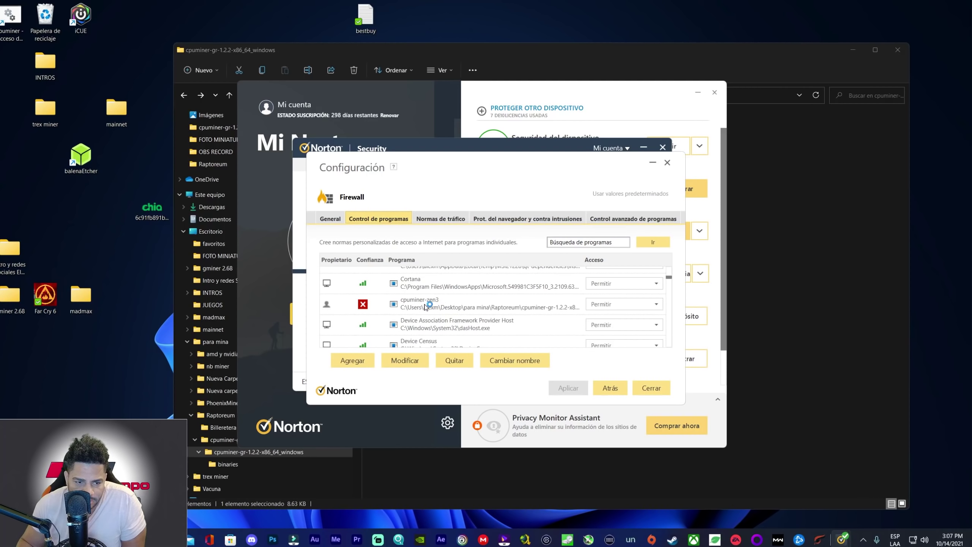
left_click(611, 307)
left_click(611, 318)
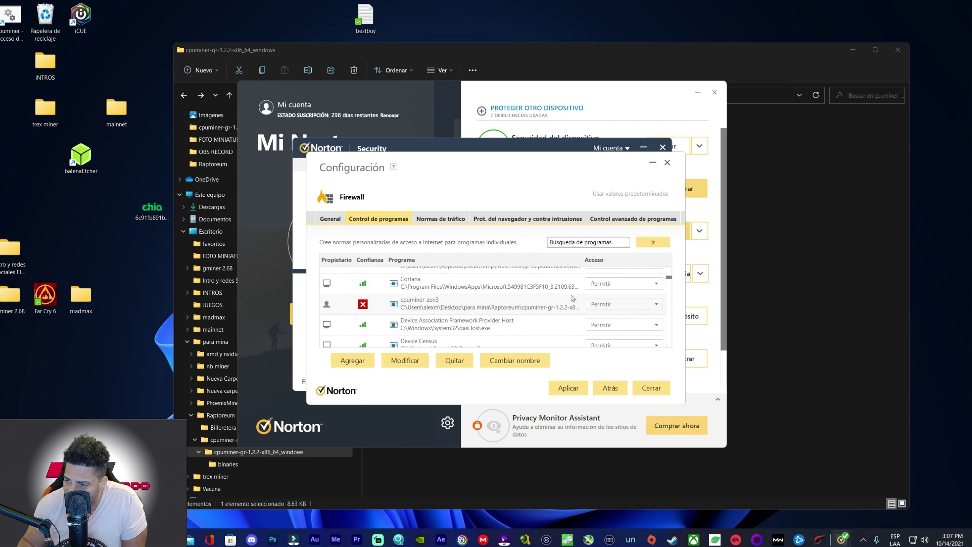
Close the firewall settings without saving the changes, and close the remaining Norton windows.
left_click(652, 388)
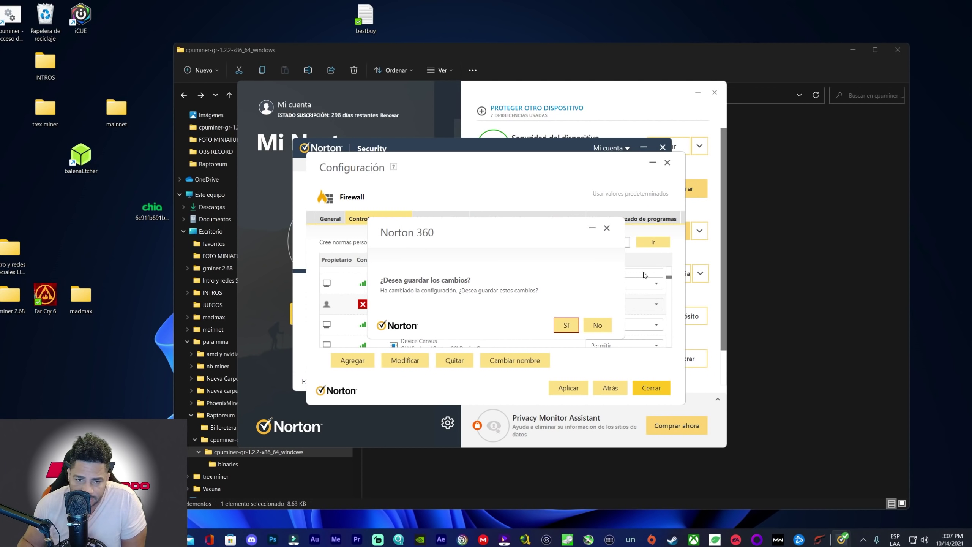
left_click(597, 325)
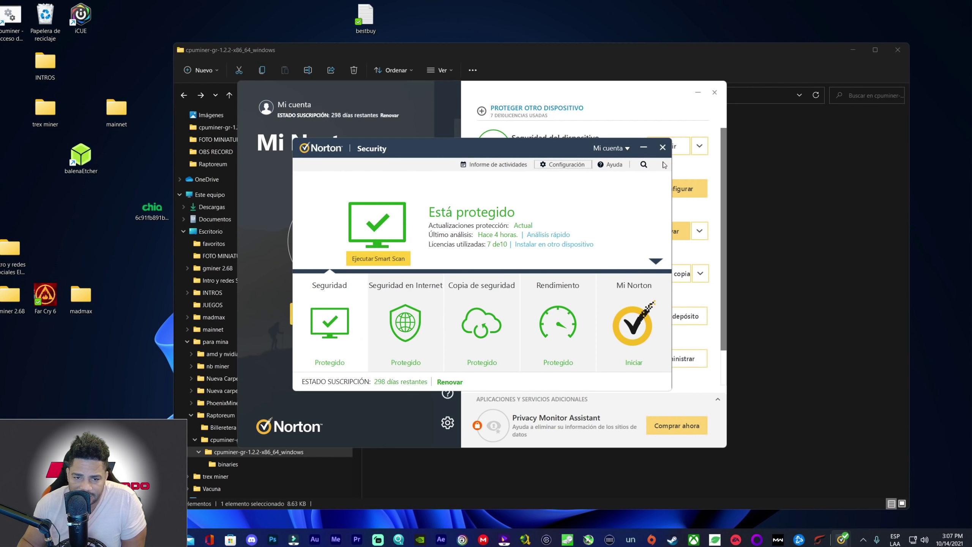
left_click(663, 147)
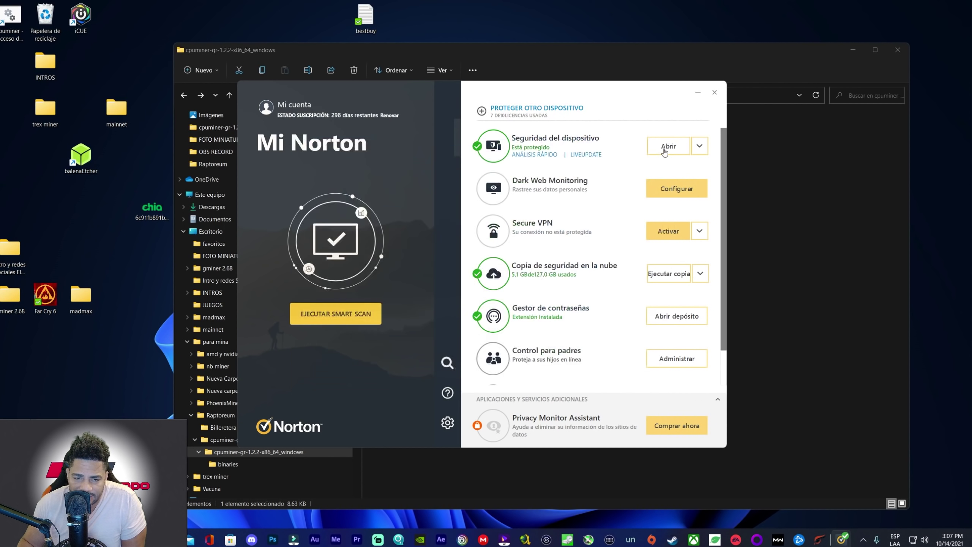
left_click(712, 93)
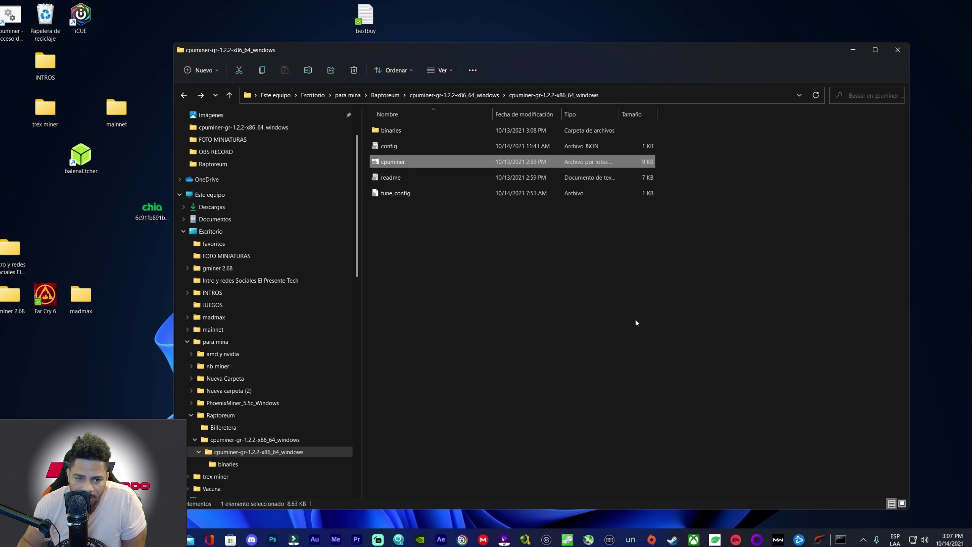
Review the miner console's recent output, look at the Chia wallet's balances, and minimize the wallet.
left_click(840, 540)
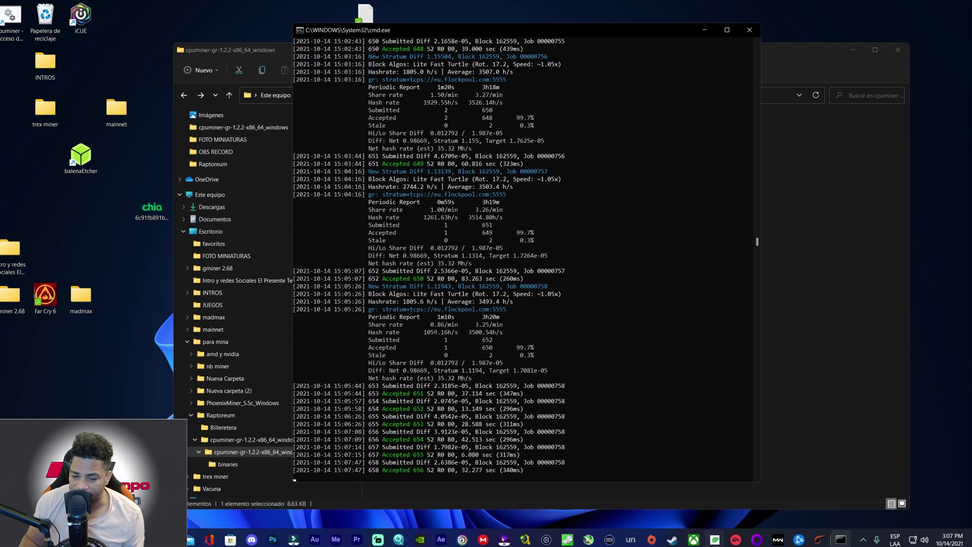
left_click(715, 539)
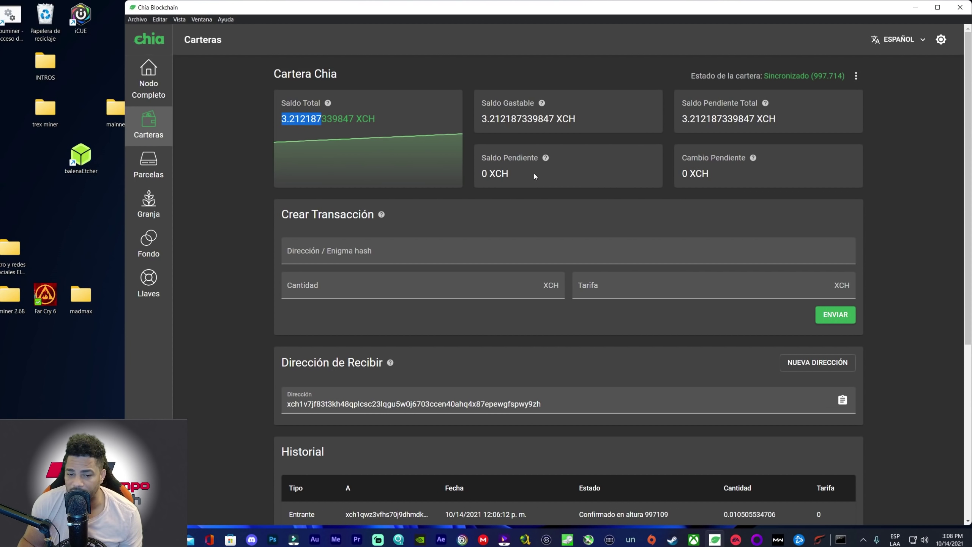
left_click(915, 7)
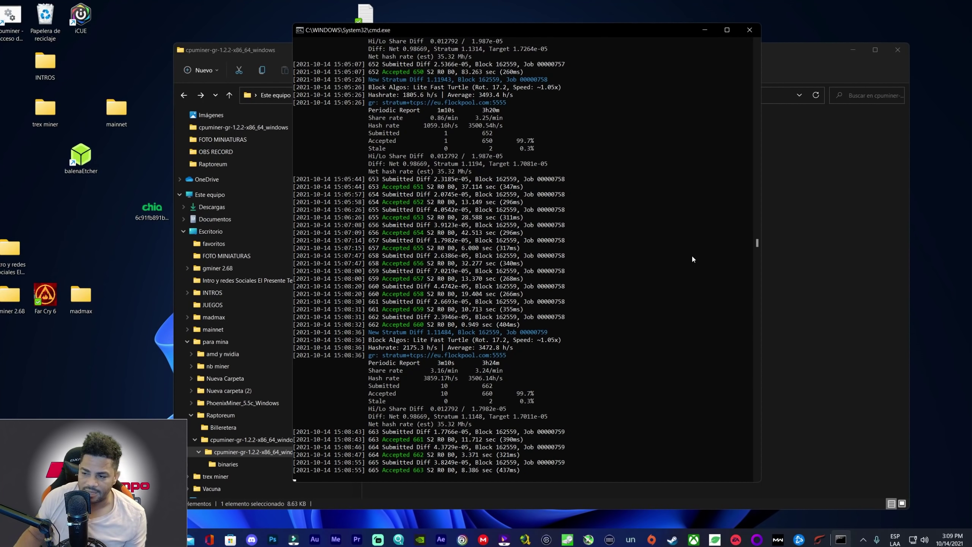
Move the miner console up and extend its lower edge to the taskbar to show more output.
left_click_drag(622, 29, 622, 13)
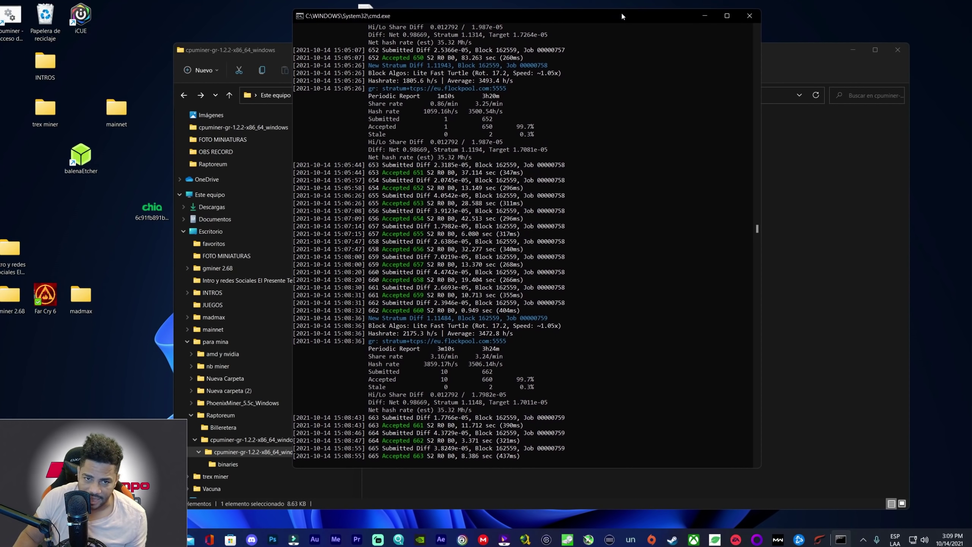
left_click_drag(594, 471, 589, 533)
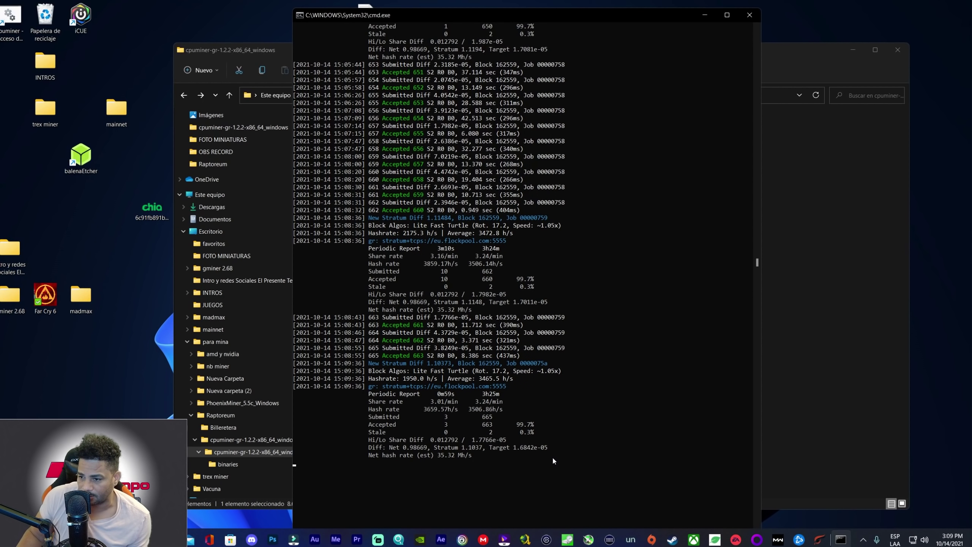